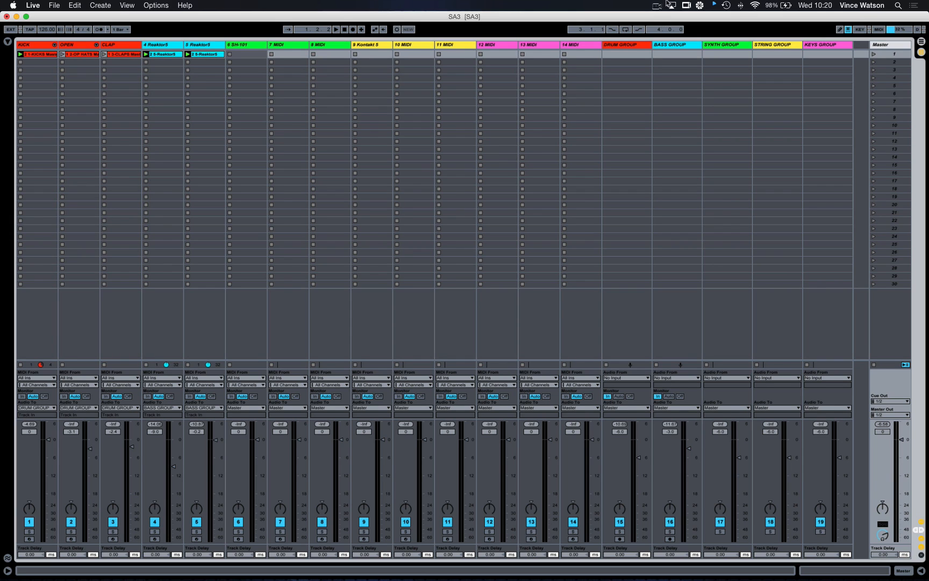
# Load the Roland SH-101 plug-in from the browser onto MIDI track 7 and arm the track.
pyautogui.click(8, 42)
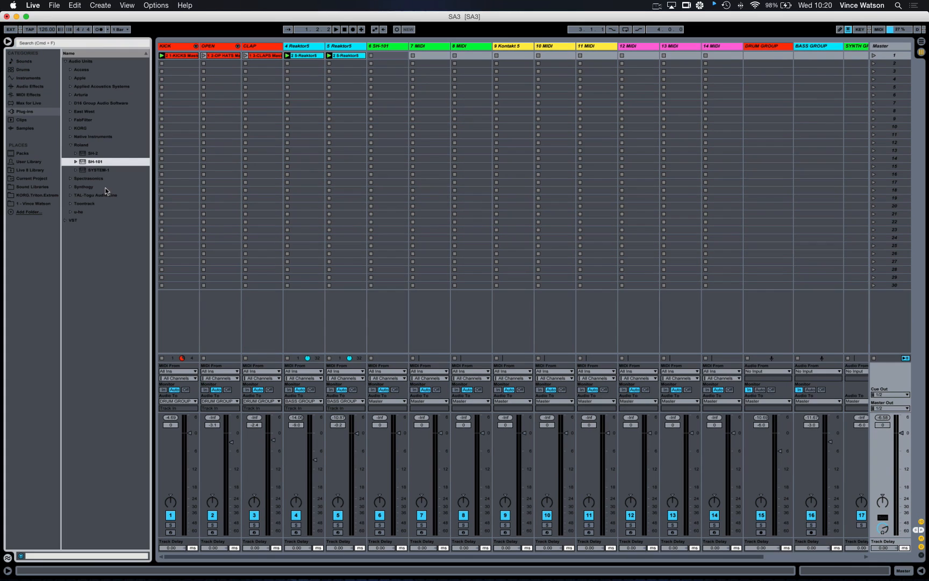
pyautogui.moveTo(82, 162); pyautogui.dragTo(428, 51)
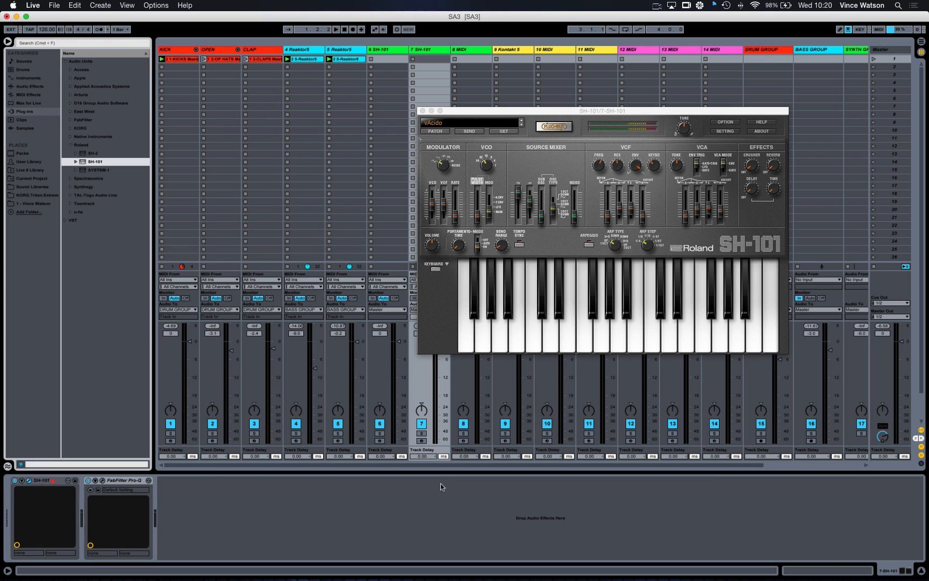
pyautogui.click(422, 441)
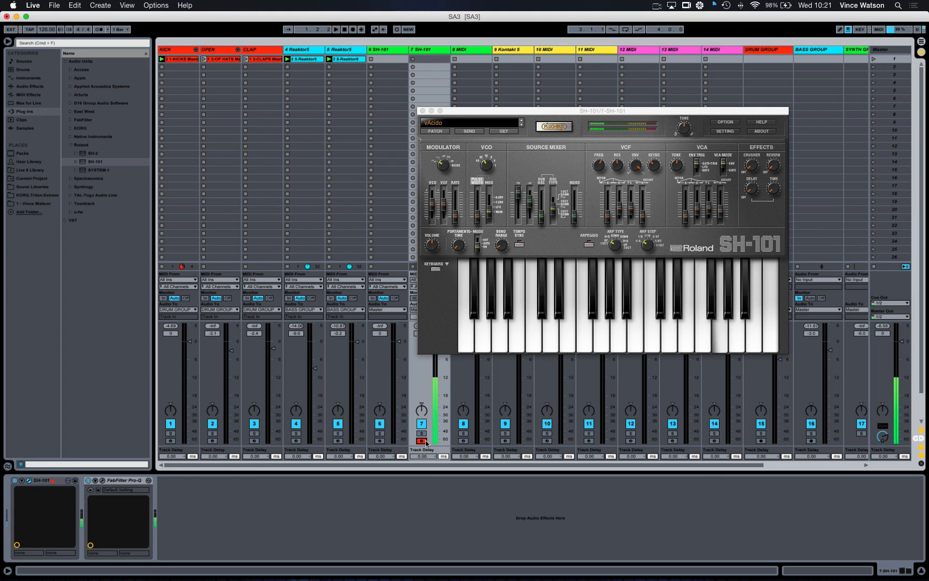
# Try out the VCF frequency at 255 on track 7's SH-101, and close the plug-in window.
pyautogui.click(600, 167)
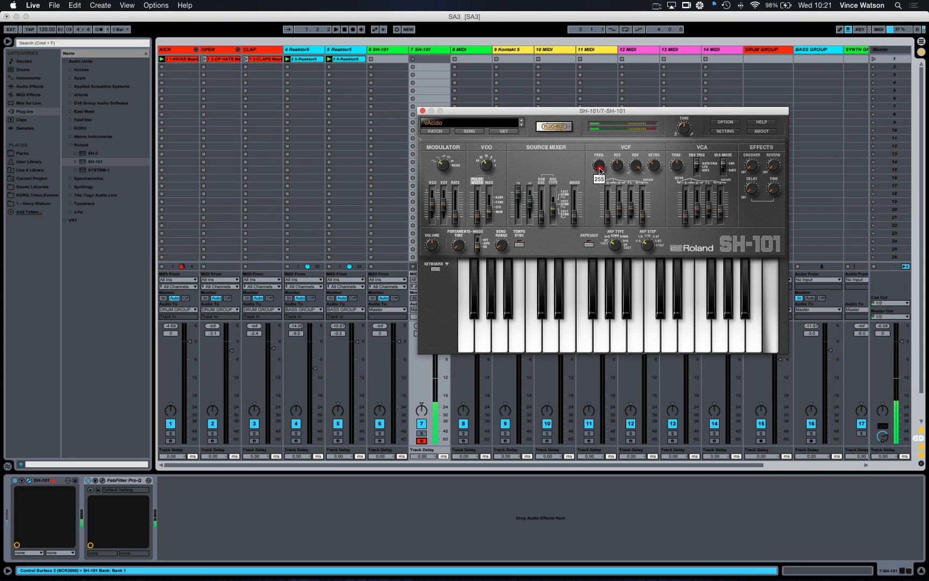
pyautogui.moveTo(597, 163); pyautogui.dragTo(607, 161)
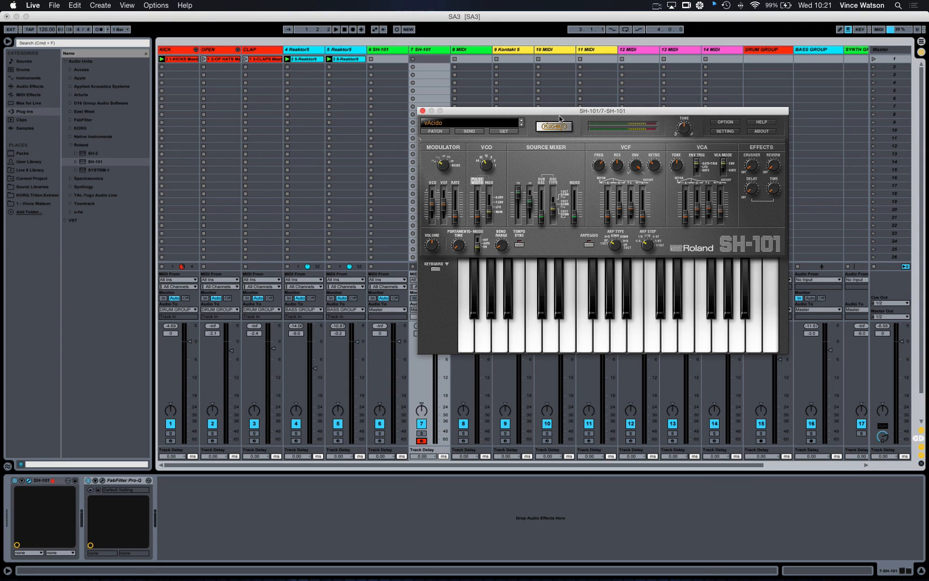
pyautogui.click(422, 110)
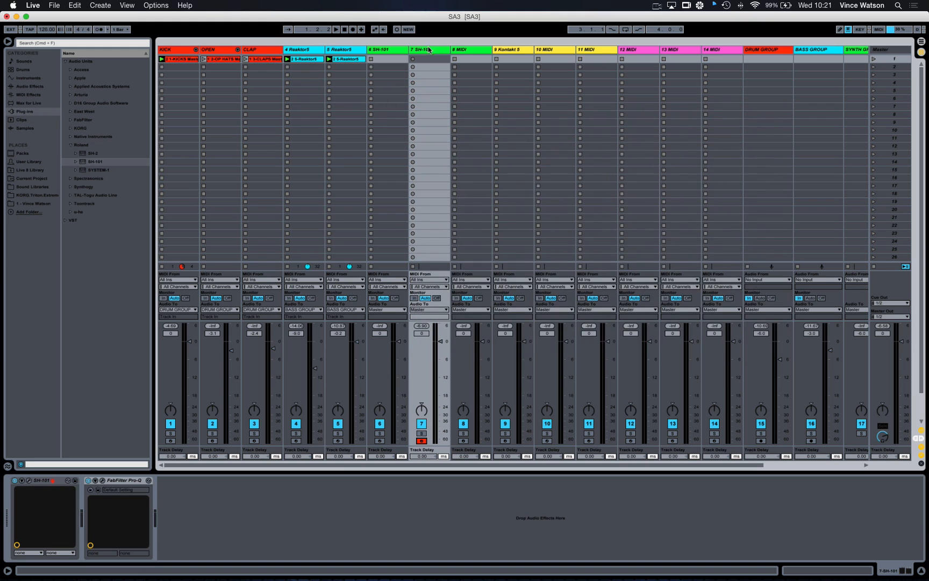
# Remove the SH-101 from track 7.
pyautogui.click(420, 49)
pyautogui.click(44, 481)
# Open the SH-101 plug-in window on track 6, move it clear of the track headers, and view its layout options.
pyautogui.moveTo(44, 481); pyautogui.dragTo(391, 52)
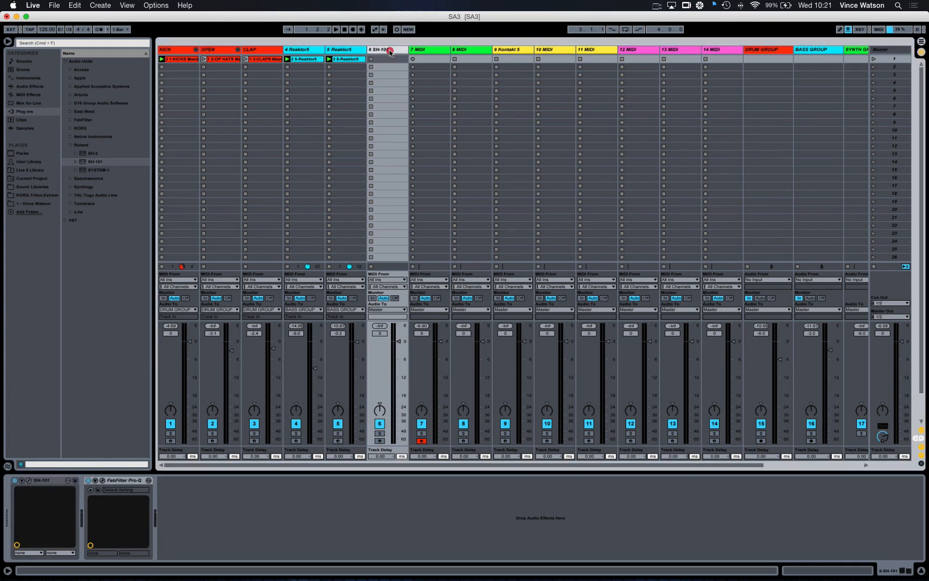
pyautogui.click(29, 480)
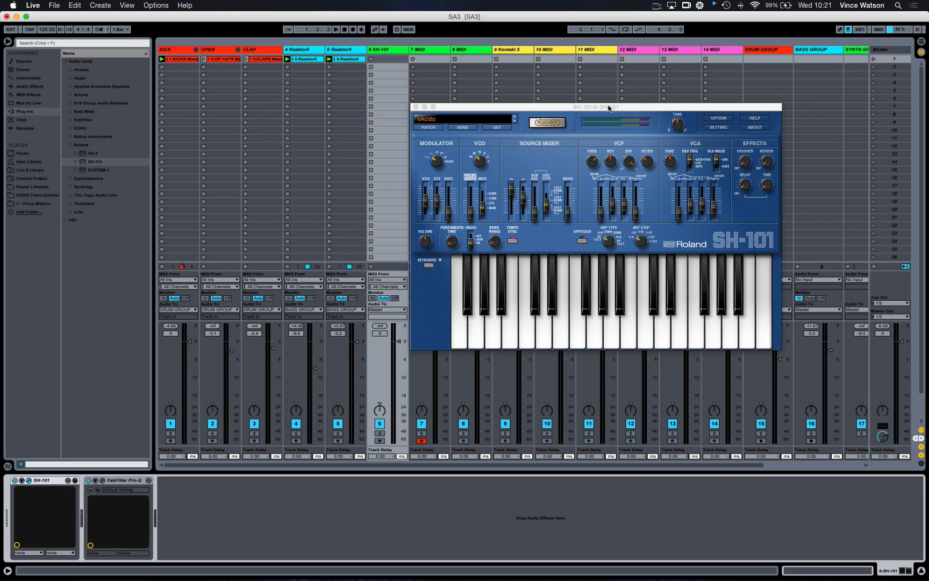
pyautogui.moveTo(610, 107); pyautogui.dragTo(627, 81)
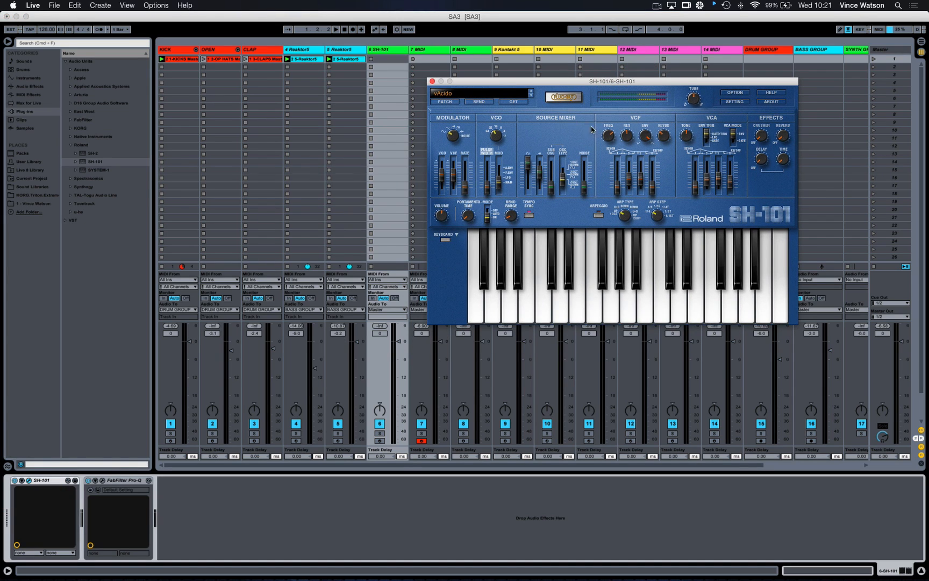
pyautogui.click(736, 94)
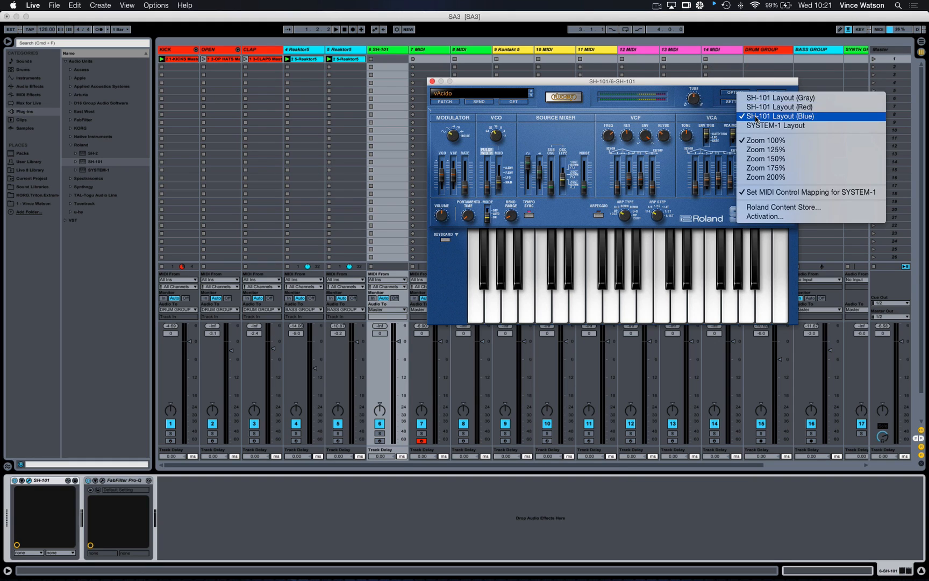
pyautogui.click(732, 95)
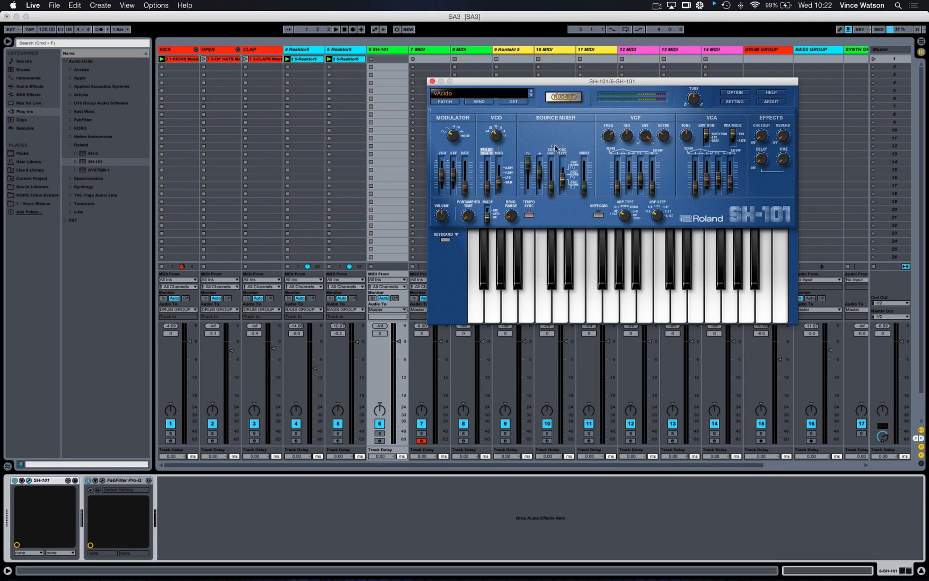
# Show the SH-101's device parameters and arm track 6 instead of track 7 for recording.
pyautogui.click(22, 481)
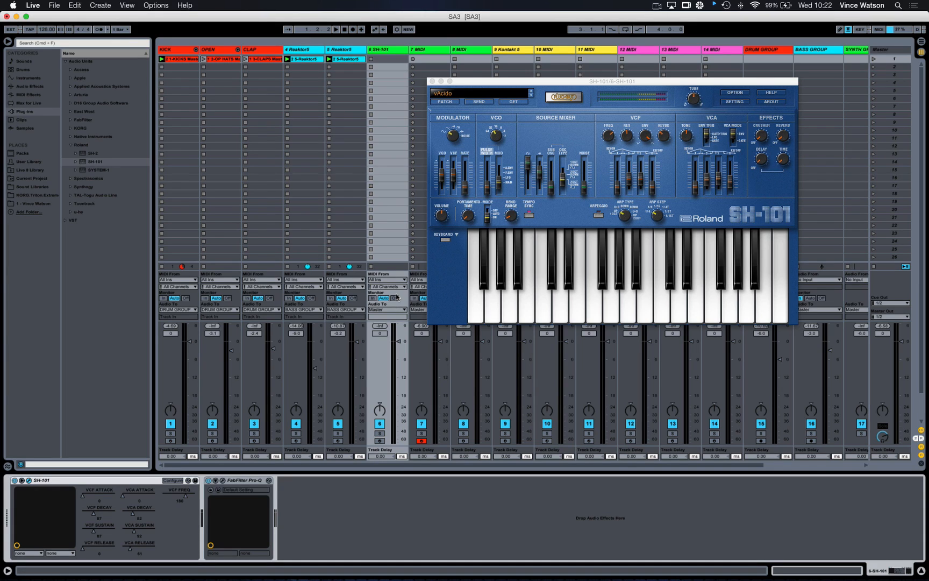
pyautogui.click(420, 440)
pyautogui.click(380, 441)
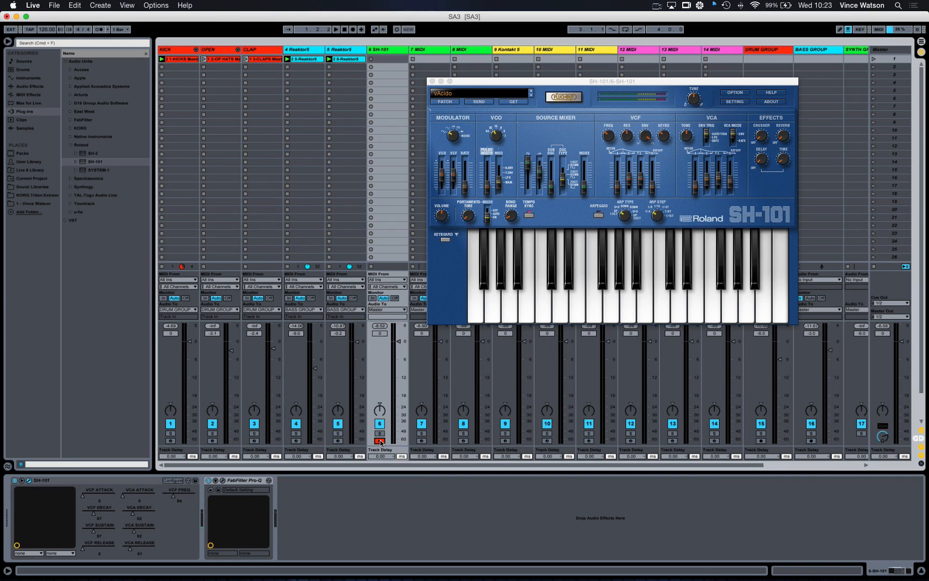
# Start playback and record a repeated-note SH-101 clip into the first slot of track 6, ending the recording so it loops.
pyautogui.press('space')
pyautogui.click(370, 59)
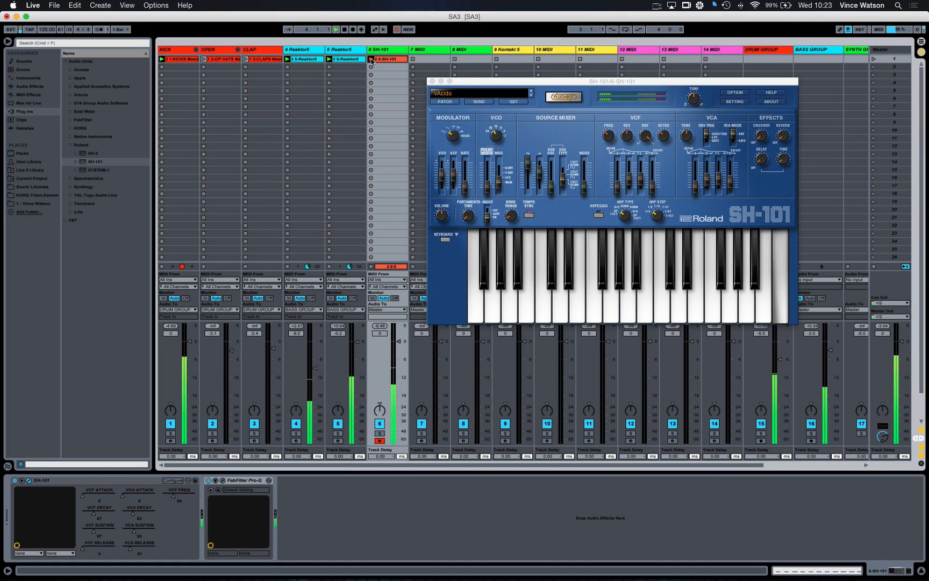
pyautogui.click(371, 59)
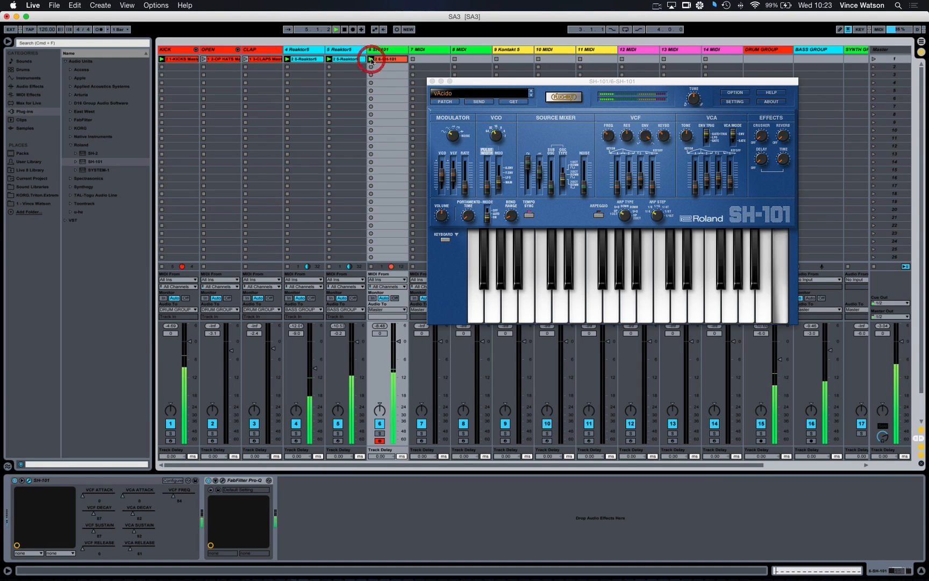
# Open the recorded SH-101 clip, slightly lengthen all its notes, and play the result back.
pyautogui.doubleClick(382, 60)
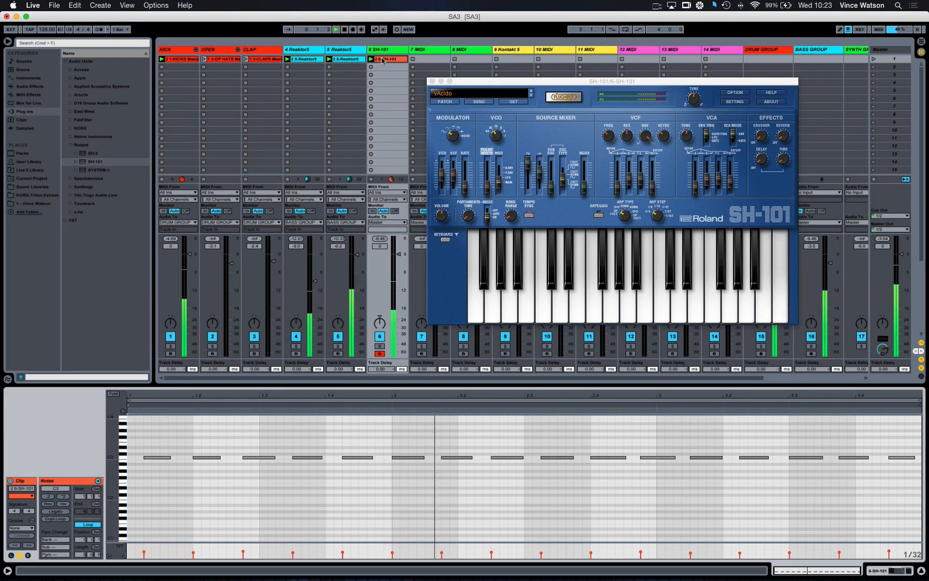
pyautogui.press('space')
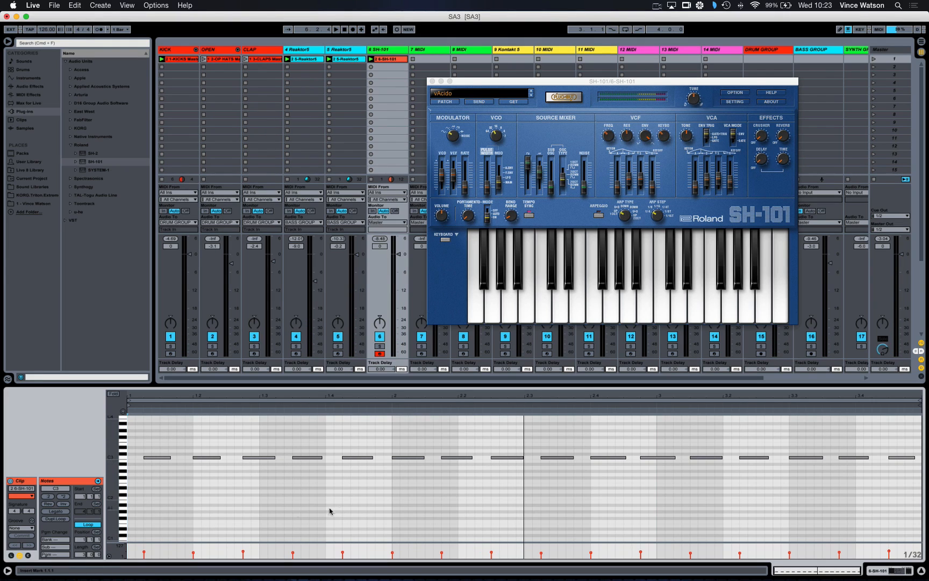
pyautogui.click(390, 504)
pyautogui.press('super+a')
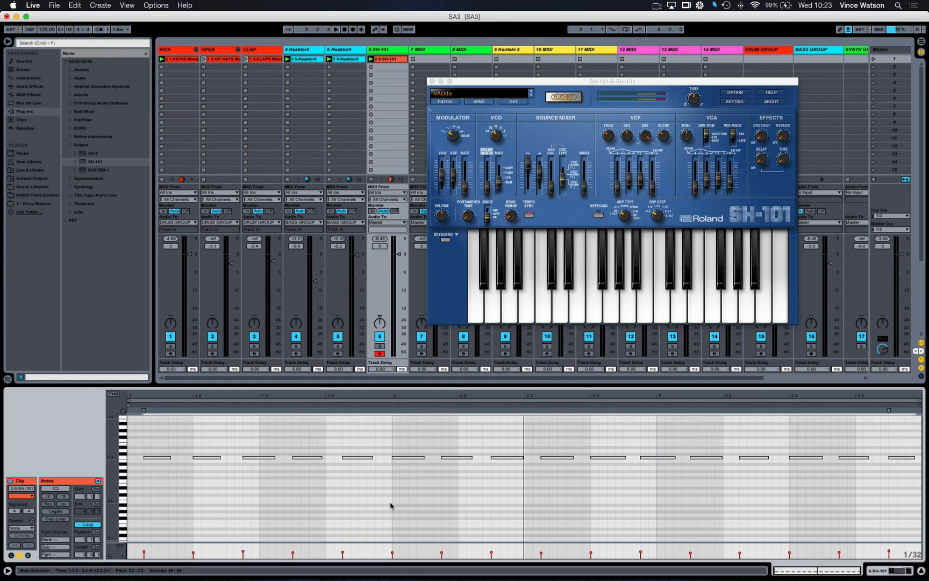
pyautogui.hotkey('shift', 'Right')
pyautogui.press('space')
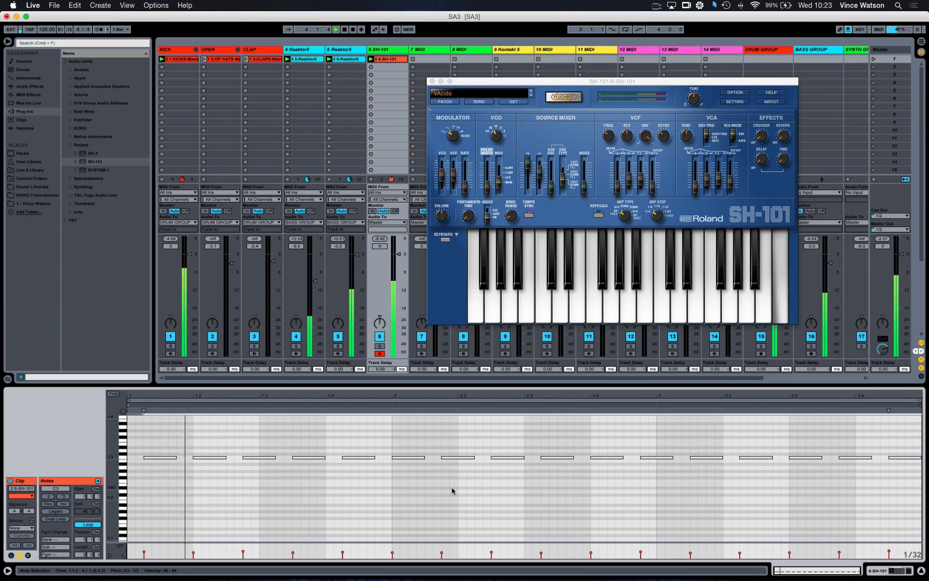
pyautogui.press('space')
# Raise the velocity of all notes in the SH-101 clip to the maximum.
pyautogui.click(429, 485)
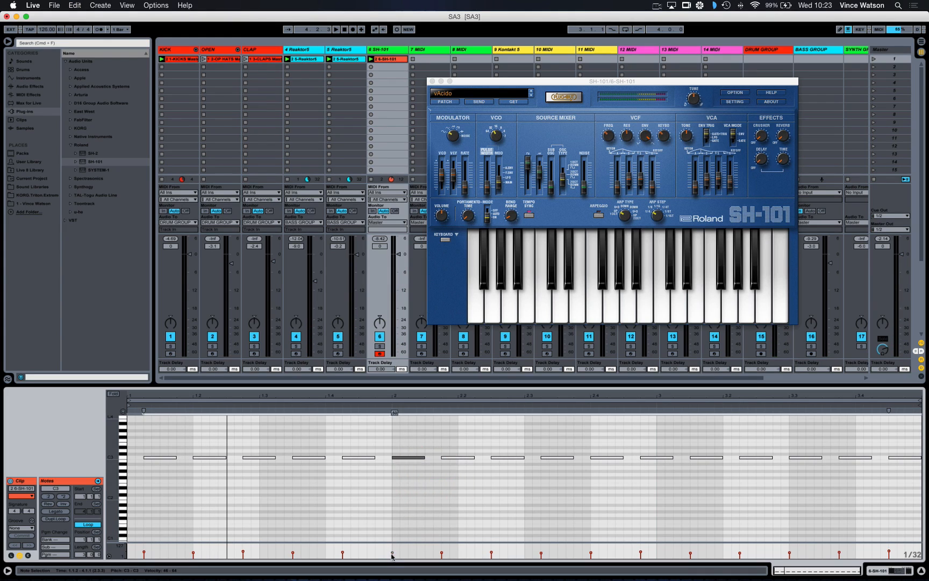
pyautogui.moveTo(393, 555)
pyautogui.mouseDown()
pyautogui.moveTo(393, 544)
pyautogui.moveTo(393, 555)
pyautogui.mouseUp()
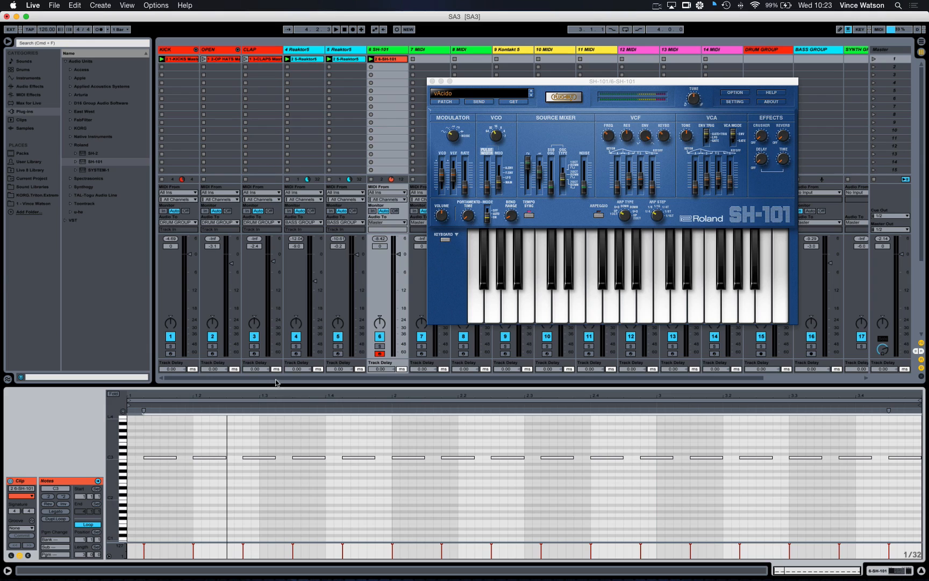
pyautogui.scroll(-1, 359, 157)
pyautogui.scroll(1, 387, 85)
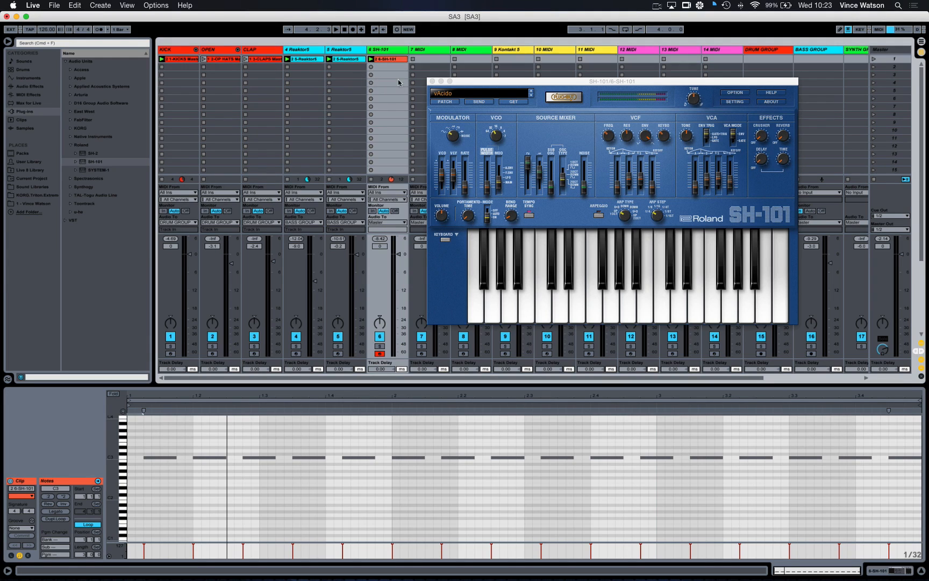
# Change the SH-101 clip's colour to green to match its track.
pyautogui.rightClick(398, 63)
pyautogui.click(435, 195)
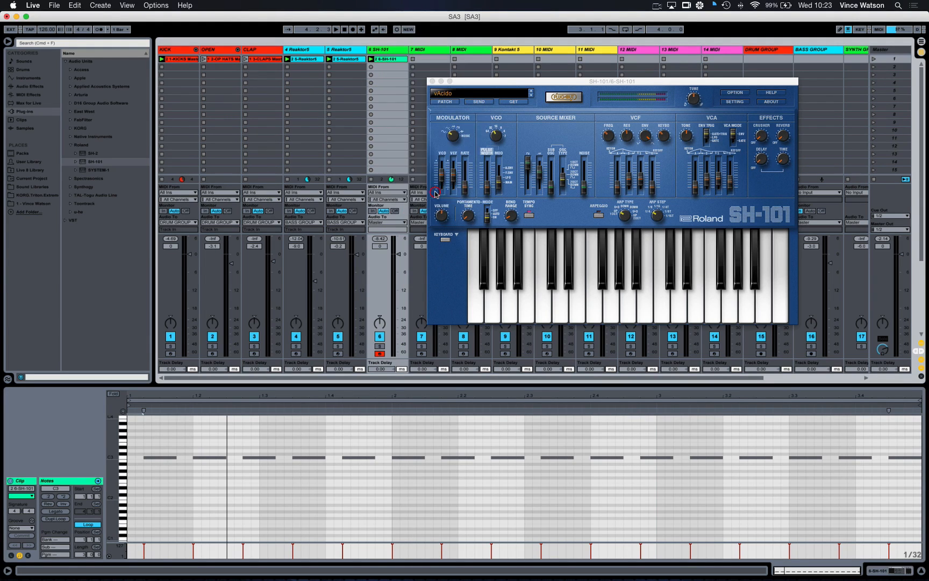
pyautogui.rightClick(401, 63)
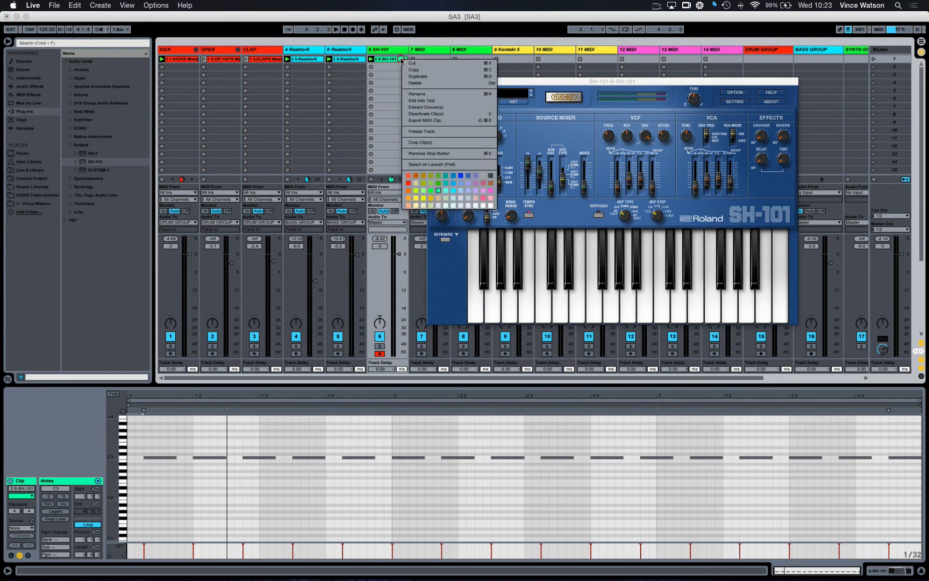
pyautogui.click(434, 189)
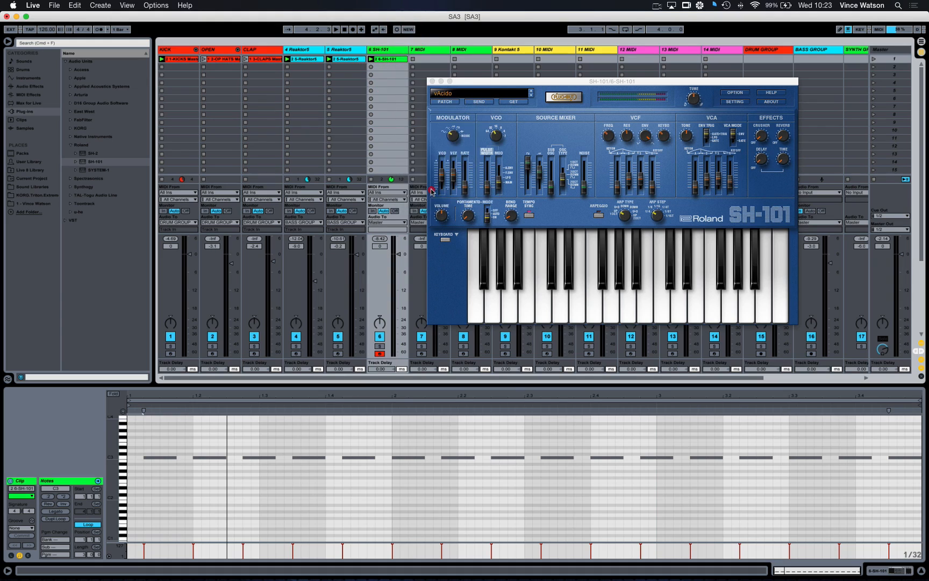
# Rename track 6 as ACID101, disarm it, and start playback.
pyautogui.click(384, 53)
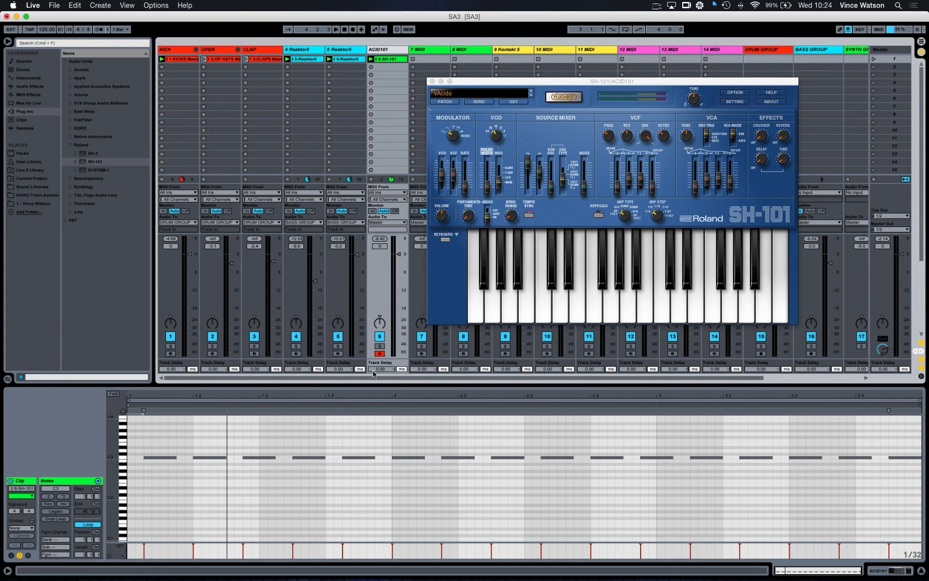
pyautogui.click(379, 354)
pyautogui.press('space')
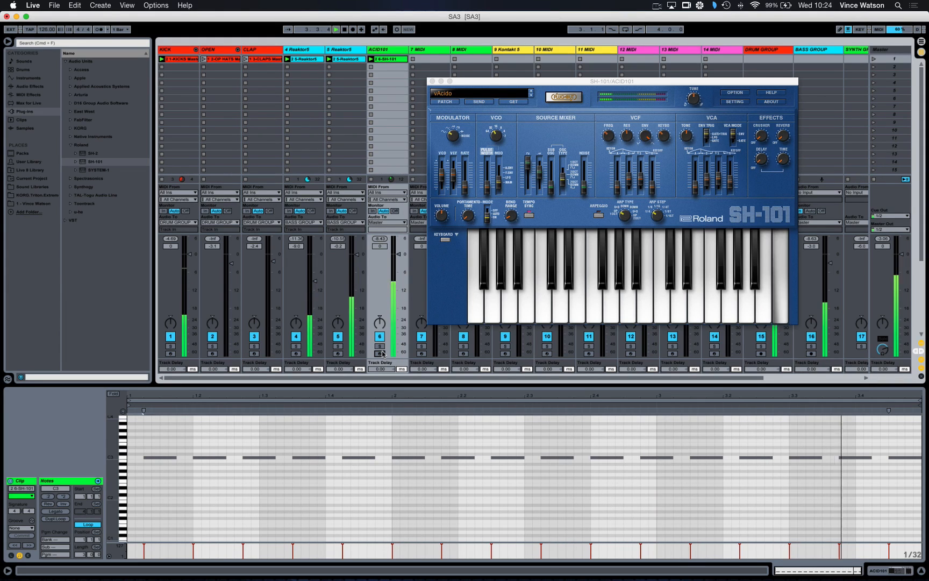
# Open the FabFilter Pro-Q window on the ACID101 track, reposition it, and close the SH-101 window.
pyautogui.click(387, 50)
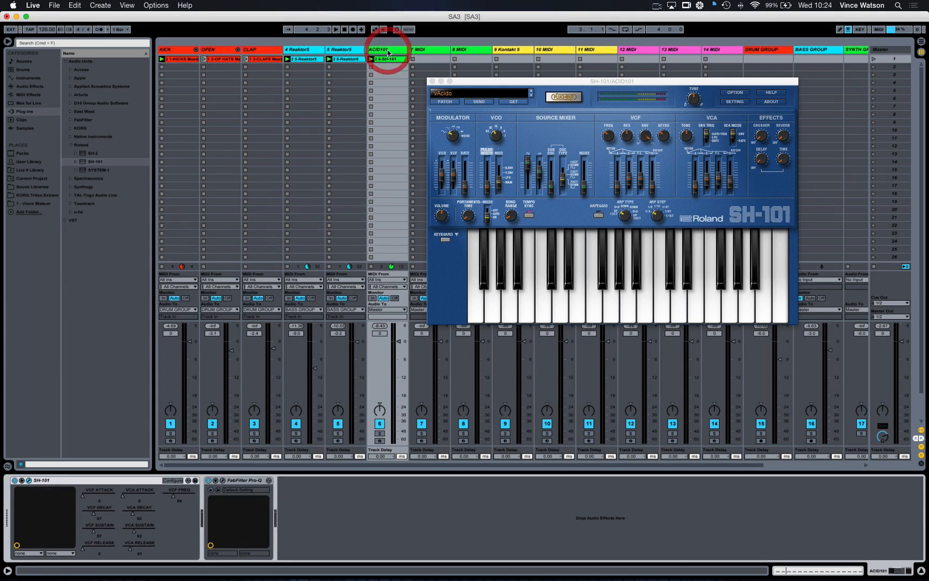
pyautogui.click(223, 482)
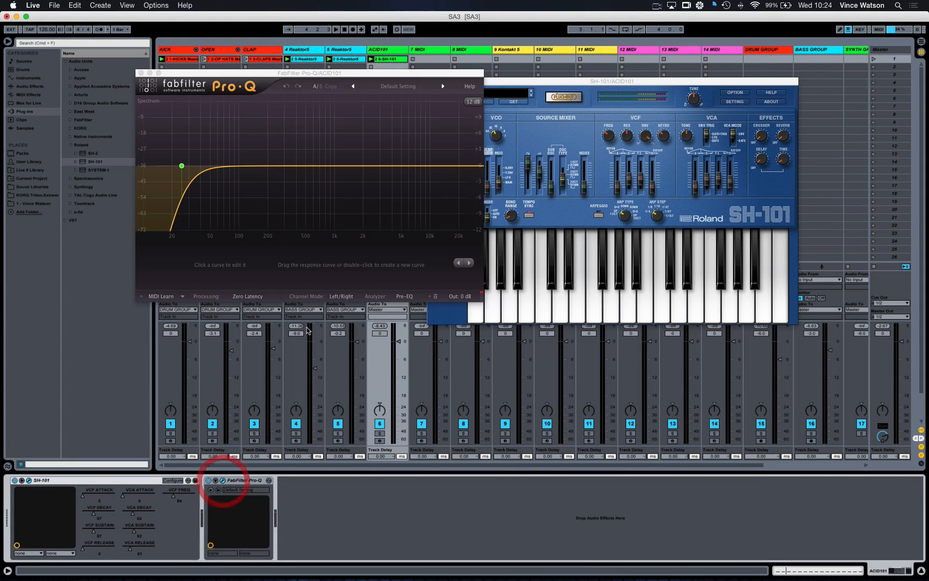
pyautogui.moveTo(264, 75); pyautogui.dragTo(529, 84)
pyautogui.click(431, 82)
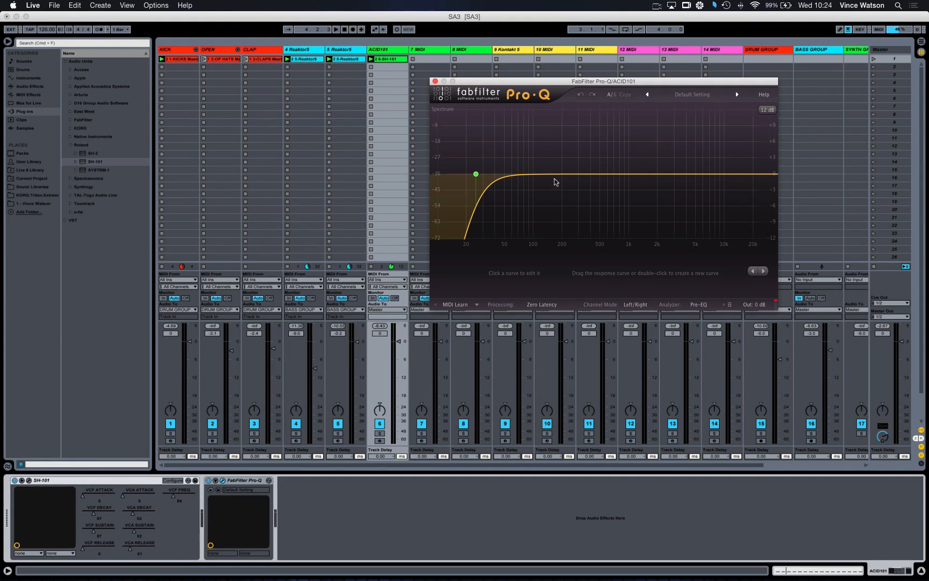
# Set the Pro-Q analyzer to Pre+Post and play the track to check its spectrum.
pyautogui.press('space')
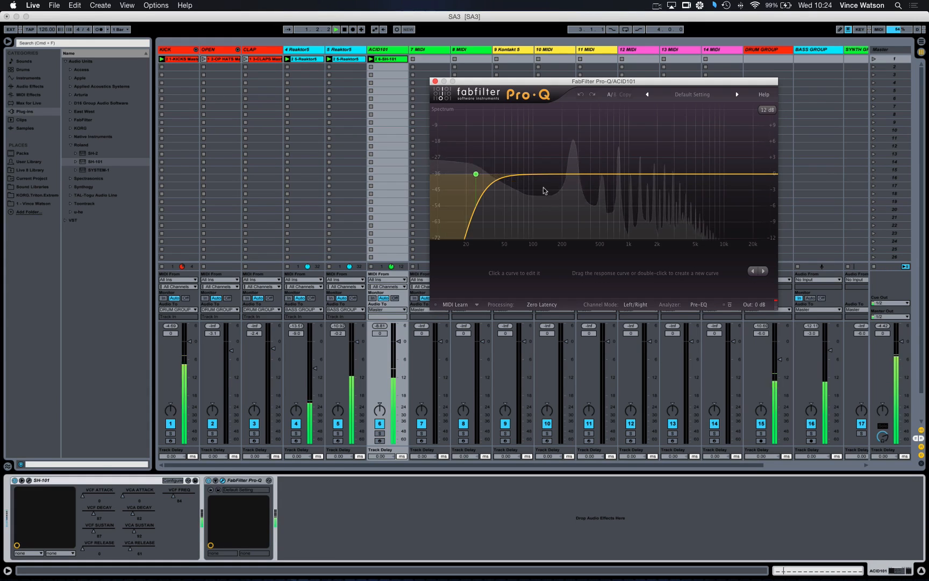
pyautogui.click(690, 316)
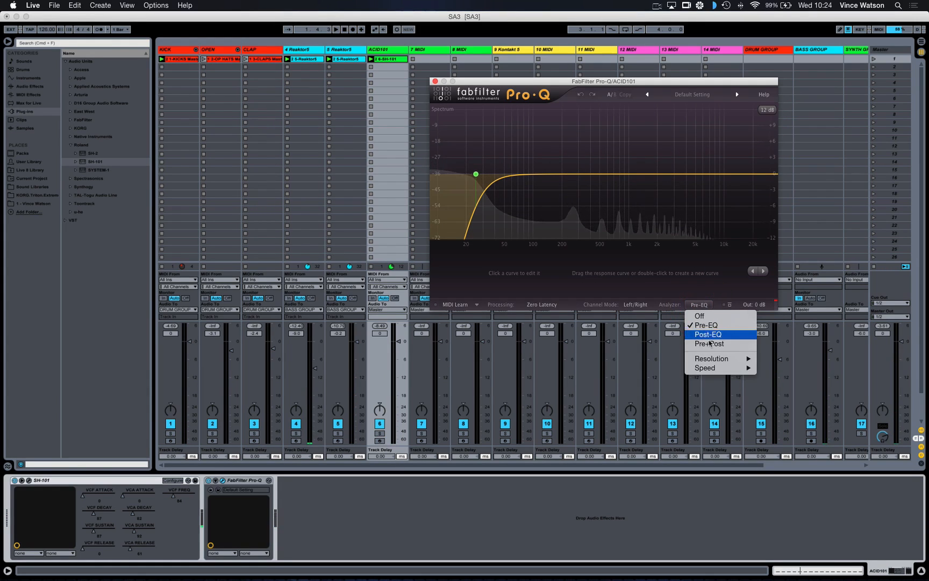
pyautogui.click(697, 338)
pyautogui.press('space')
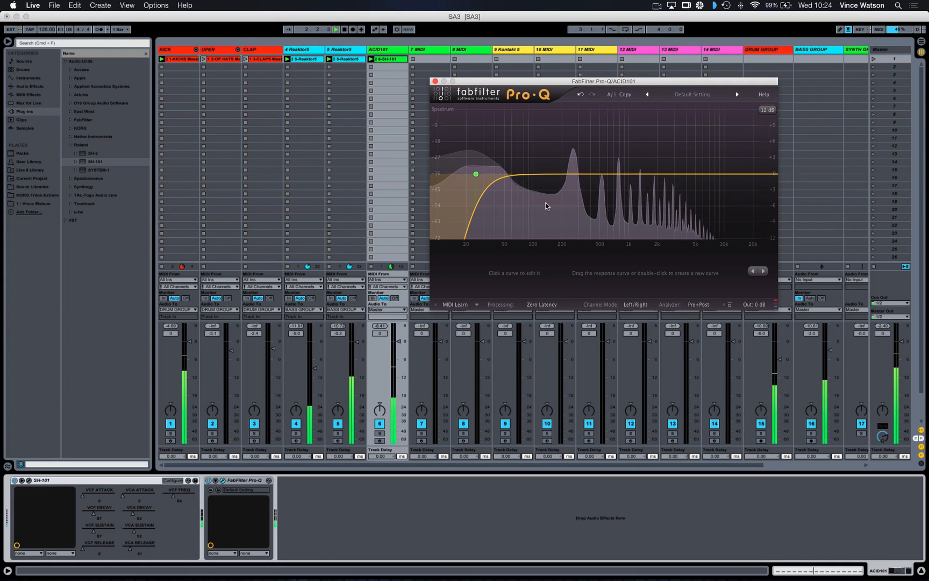
pyautogui.press('space')
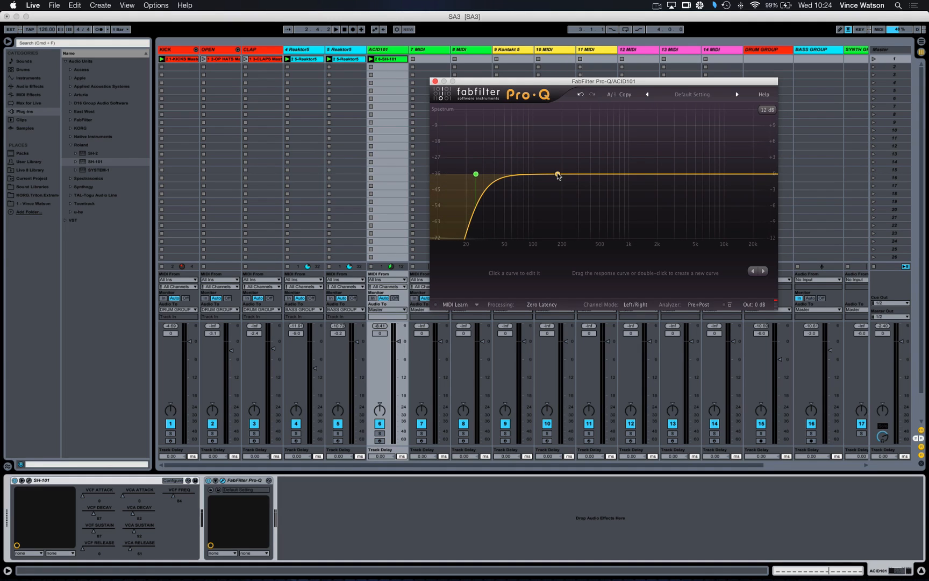
# Raise the Pro-Q low cut on ACID101 to about 158 Hz while the track plays.
pyautogui.click(520, 176)
pyautogui.press('space')
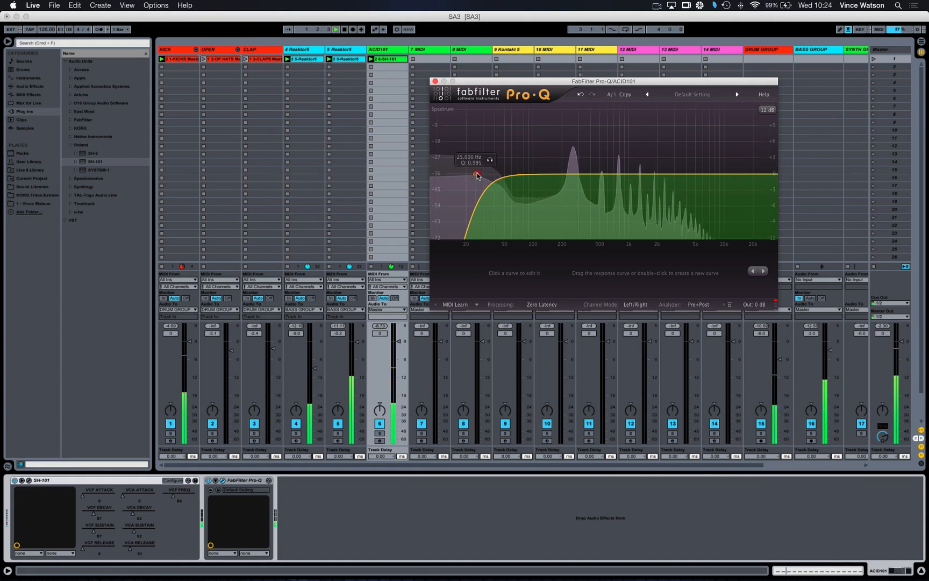
pyautogui.moveTo(487, 175); pyautogui.dragTo(556, 176)
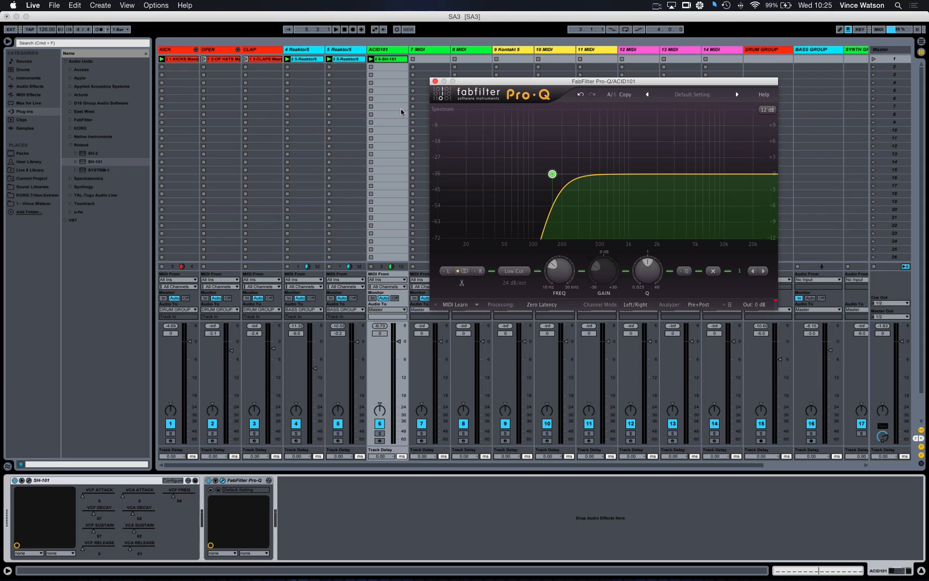
pyautogui.press('space')
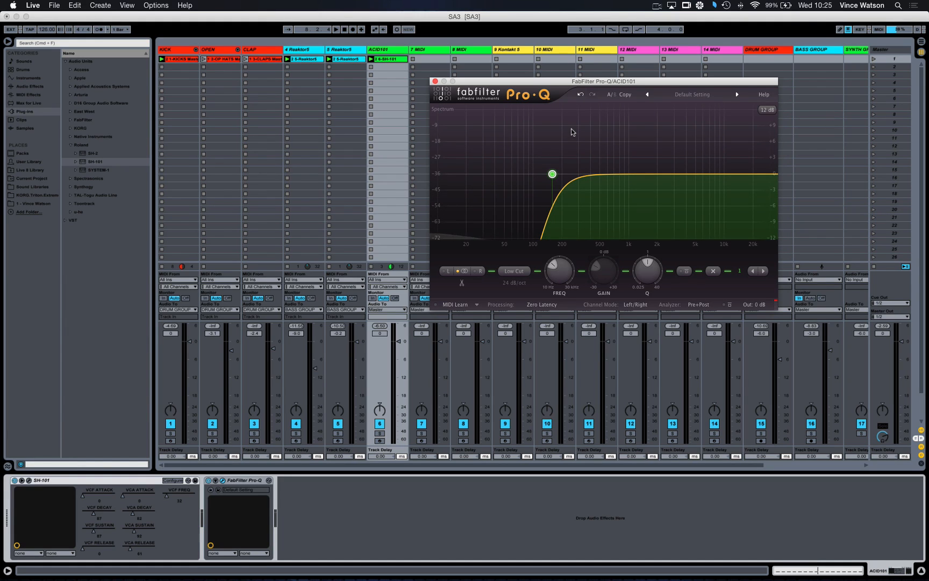
# Add a narrow bell cut in Pro-Q at about 255 Hz, with Q 9 and gain about -5.4 dB, adjusting it during playback.
pyautogui.click(571, 182)
pyautogui.moveTo(648, 270); pyautogui.dragTo(648, 250)
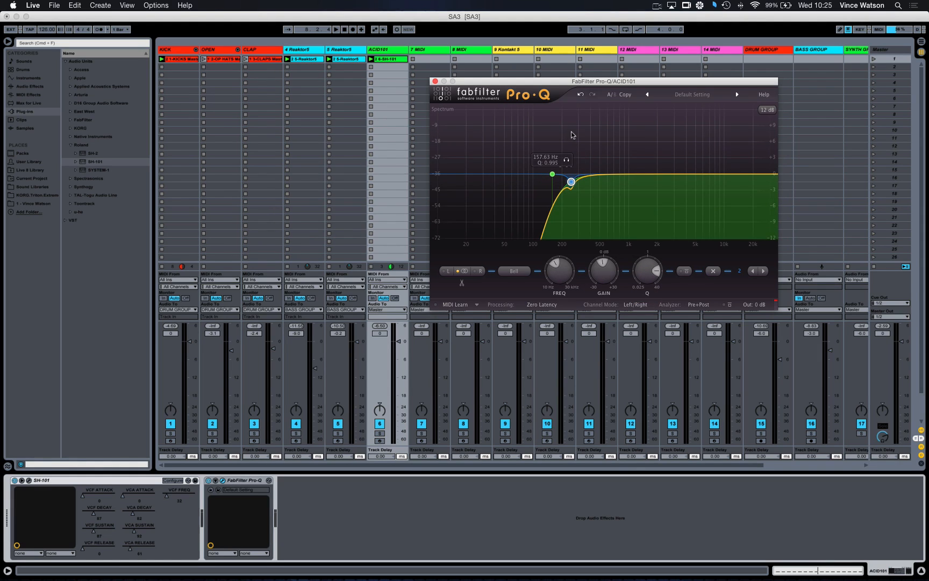
pyautogui.press('space')
pyautogui.moveTo(571, 182); pyautogui.dragTo(572, 205)
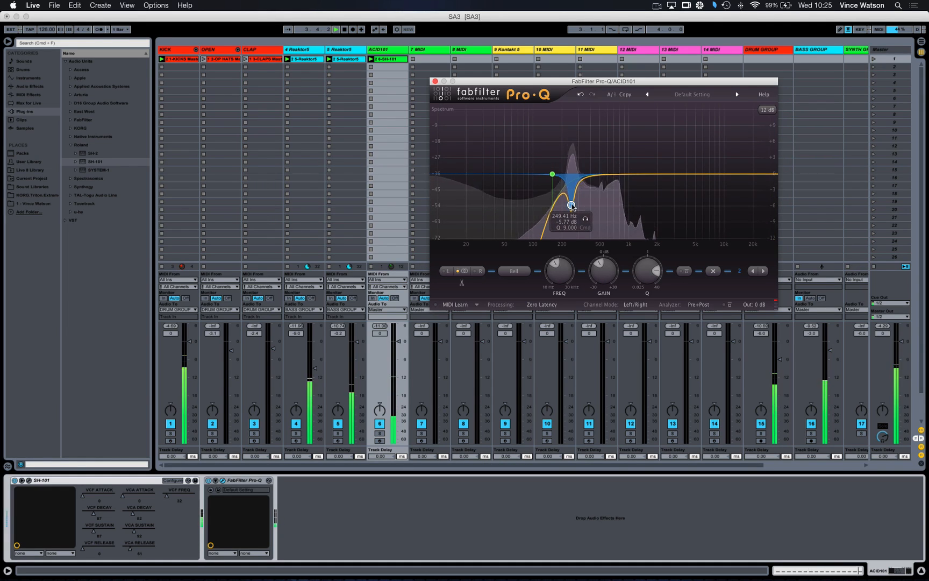
pyautogui.moveTo(573, 206); pyautogui.dragTo(573, 206)
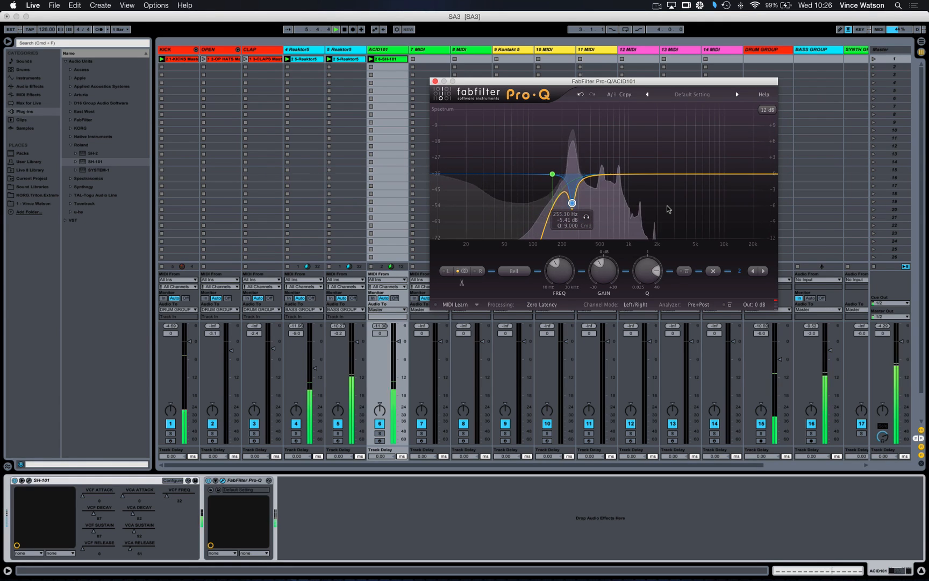
pyautogui.press('space')
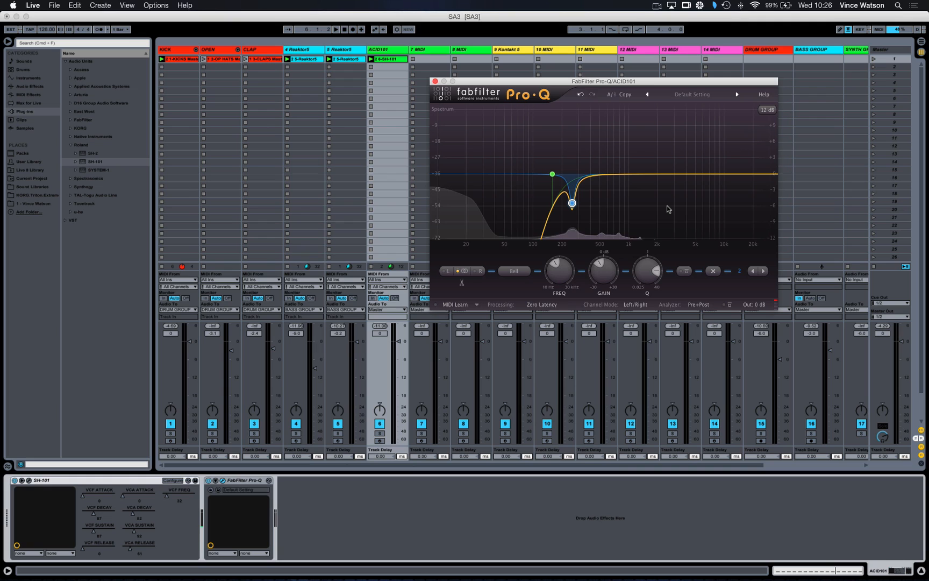
# Play the track to check the ACID101 equalization, and close the Pro-Q window.
pyautogui.press('space')
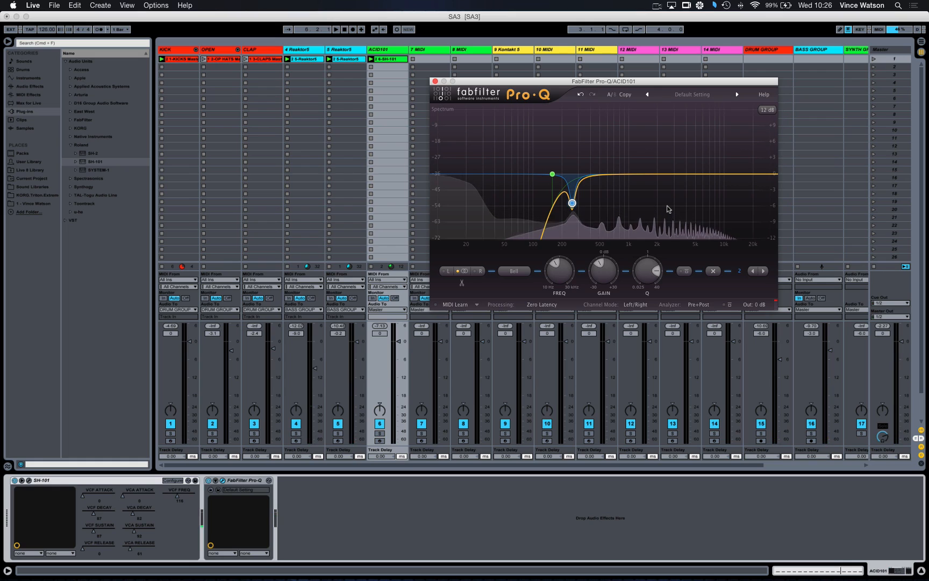
pyautogui.press('space')
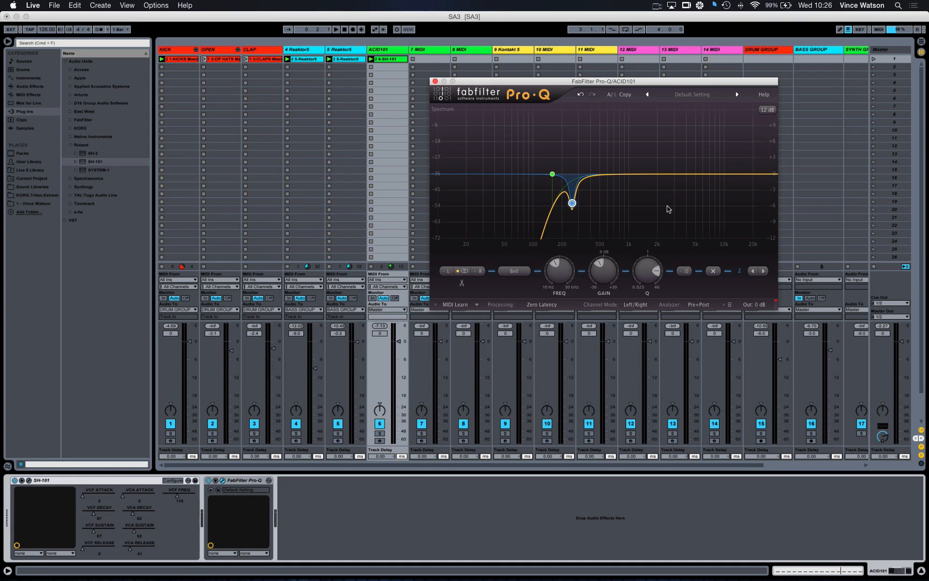
pyautogui.click(434, 81)
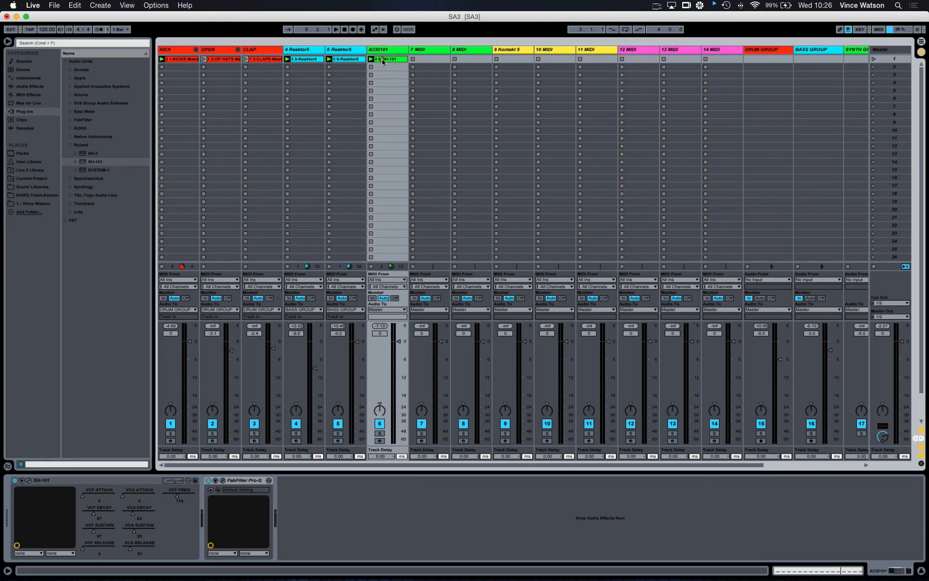
# Rename the clips on tracks 6, 5 and 4 as ACID101, SUB BASS and MOOG BASS.
pyautogui.press('super+0')
pyautogui.write('ACID101')
pyautogui.press('Return')
pyautogui.click(350, 60)
pyautogui.write('SUB')
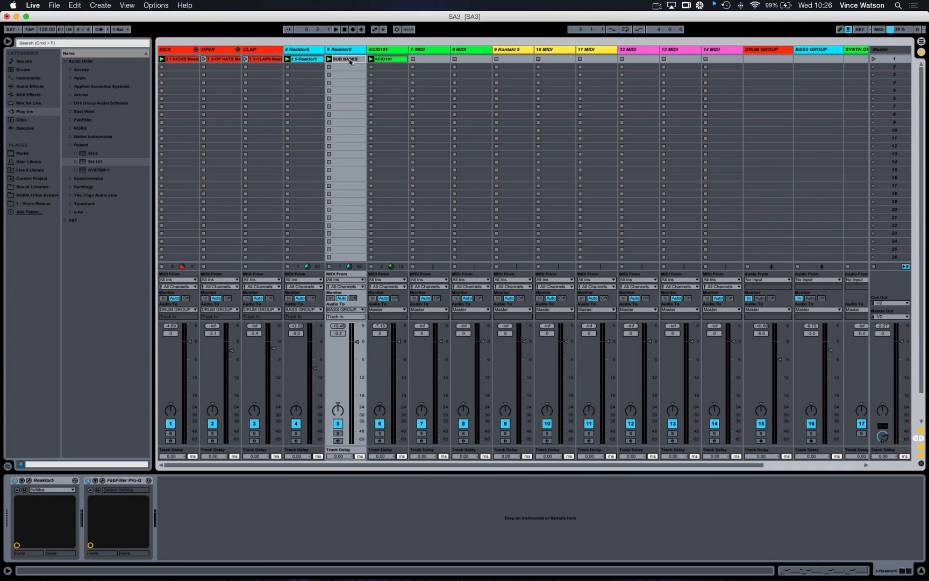
pyautogui.press('Return')
pyautogui.click(303, 59)
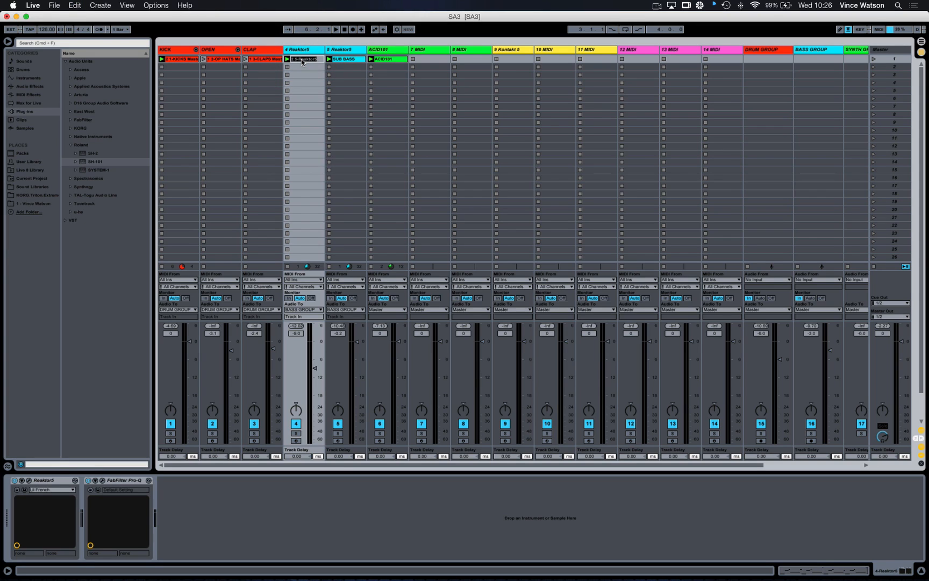
pyautogui.write('MOOG BASS')
pyautogui.press('Return')
# Rename the clips on the CLAP, OPEN and KICK tracks as CLAPS, HATS and KICK.
pyautogui.doubleClick(262, 60)
pyautogui.write('CLAP')
pyautogui.press('Return')
pyautogui.click(222, 59)
pyautogui.press('super+r')
pyautogui.write('HATS')
pyautogui.press('Return')
pyautogui.click(182, 59)
pyautogui.press('super+r')
pyautogui.write('K')
pyautogui.press('Return')
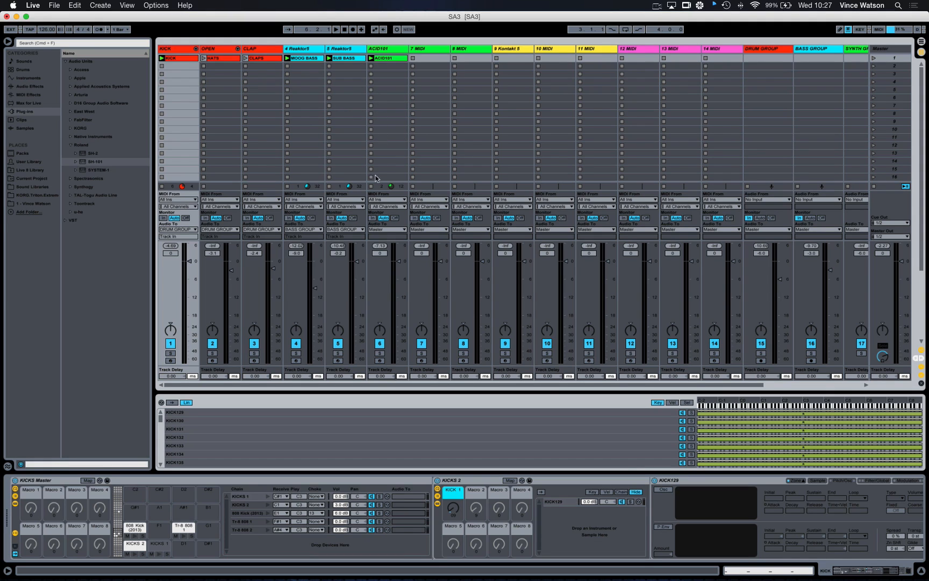
# Route ACID101's audio output to SYNTH GROUP, set that group's monitoring to In, and play to check the signal.
pyautogui.click(383, 229)
pyautogui.click(384, 287)
pyautogui.hscroll(3, 620, 276)
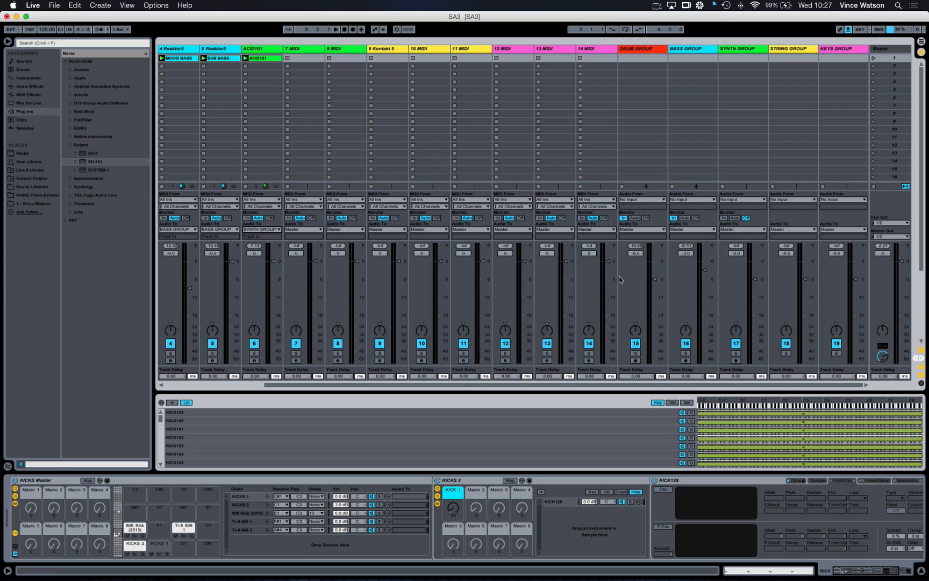
pyautogui.click(722, 218)
pyautogui.press('space')
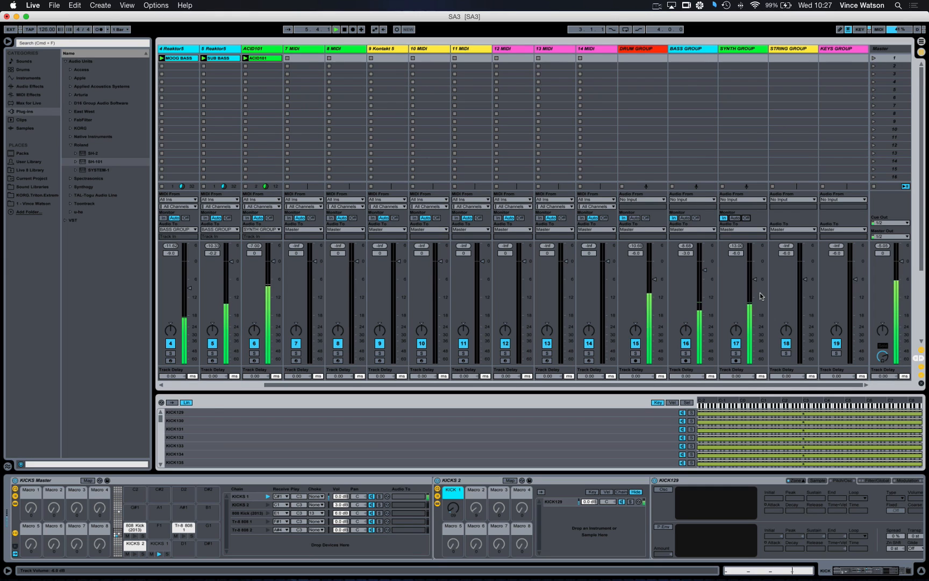
pyautogui.press('space')
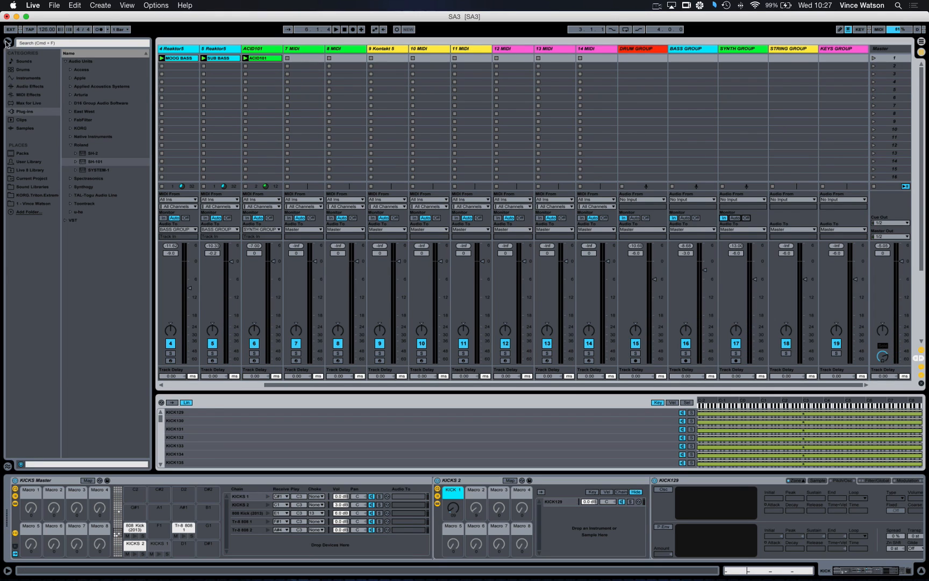
# Load the Omnisphere instrument onto track 7 and reposition its window.
pyautogui.click(7, 42)
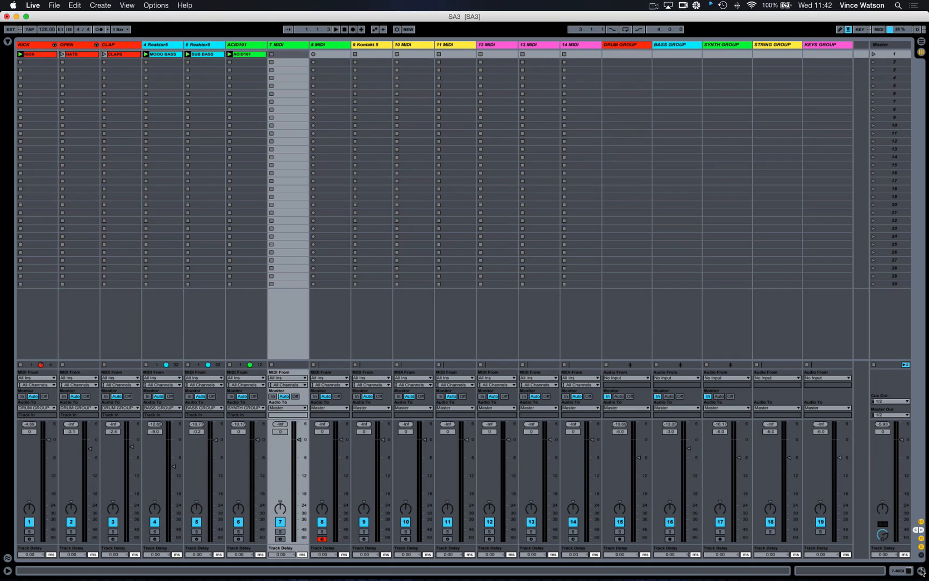
pyautogui.click(8, 41)
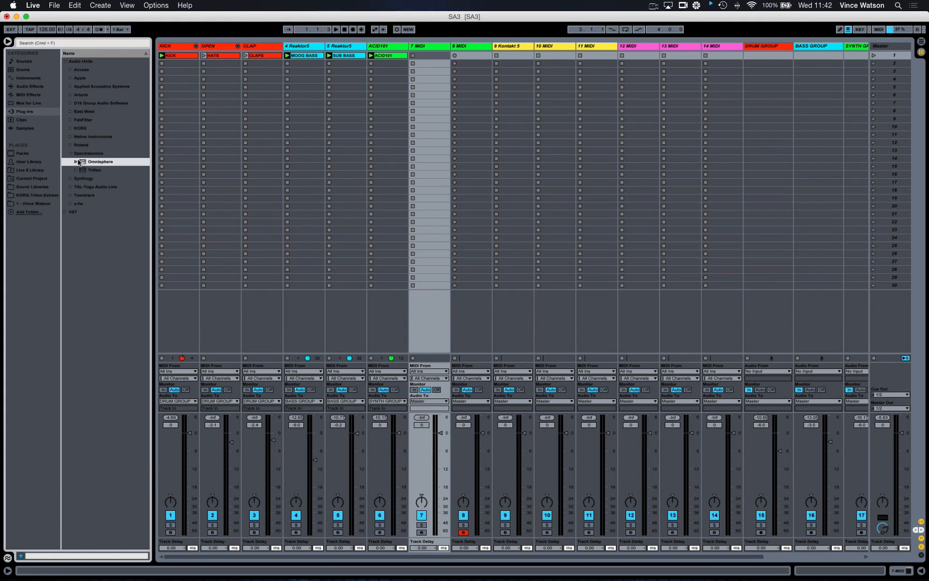
pyautogui.moveTo(82, 163); pyautogui.dragTo(413, 57)
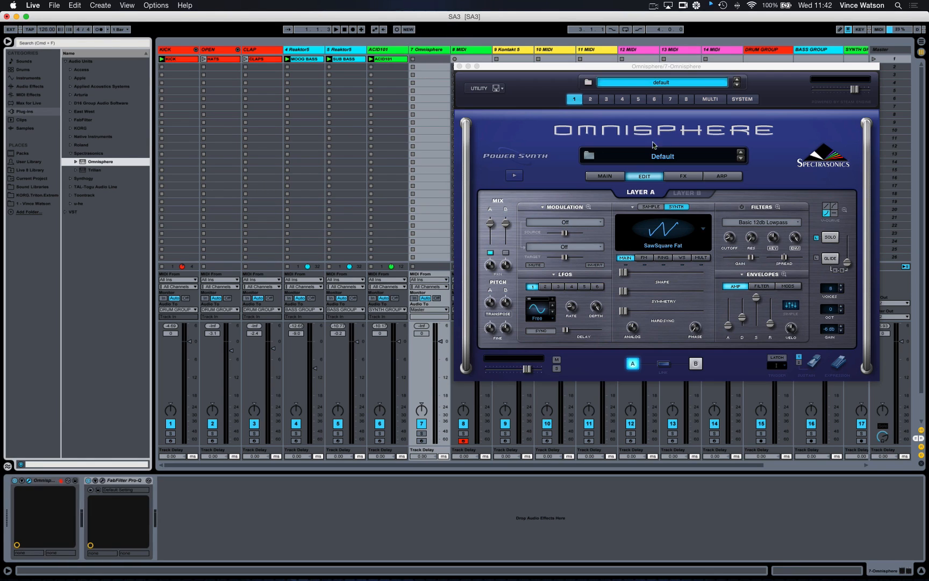
pyautogui.moveTo(641, 67); pyautogui.dragTo(506, 70)
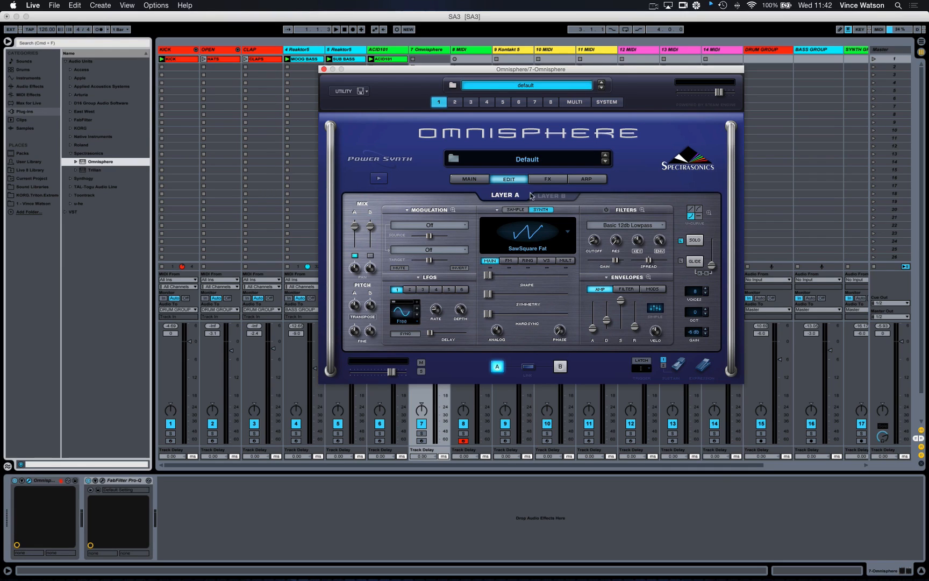
# Load the user patch Vincenzo 5ths in Omnisphere, and arm track 7 instead of track 8.
pyautogui.click(455, 159)
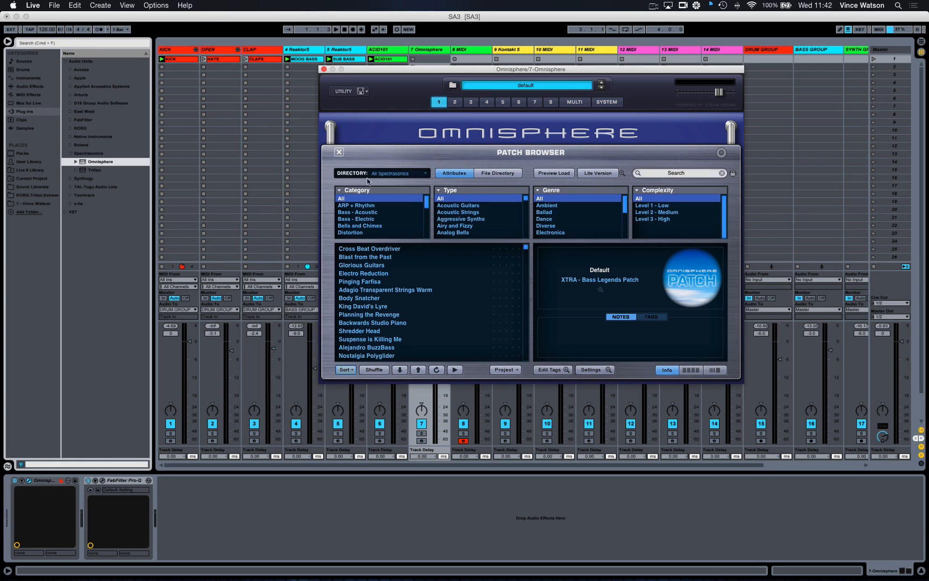
pyautogui.click(383, 173)
pyautogui.click(386, 249)
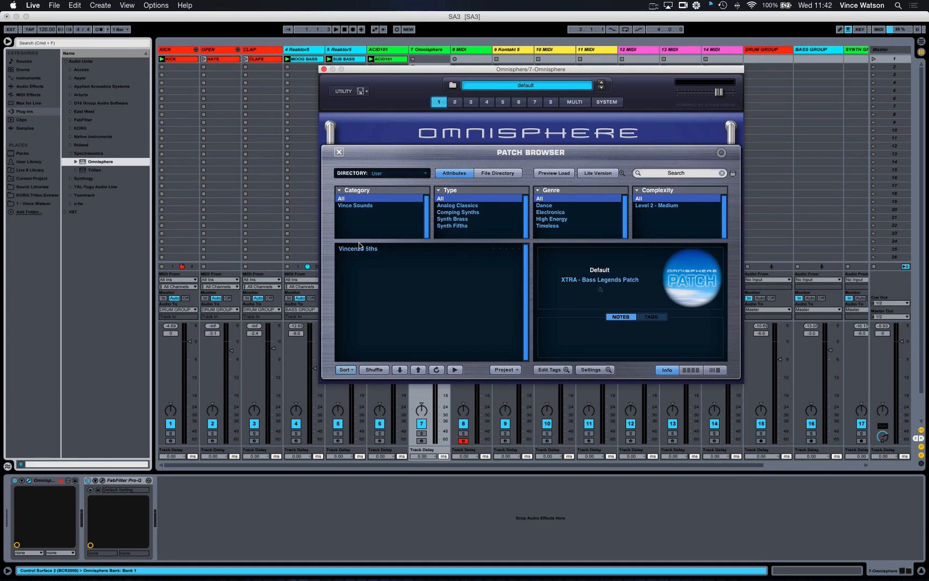
pyautogui.click(352, 249)
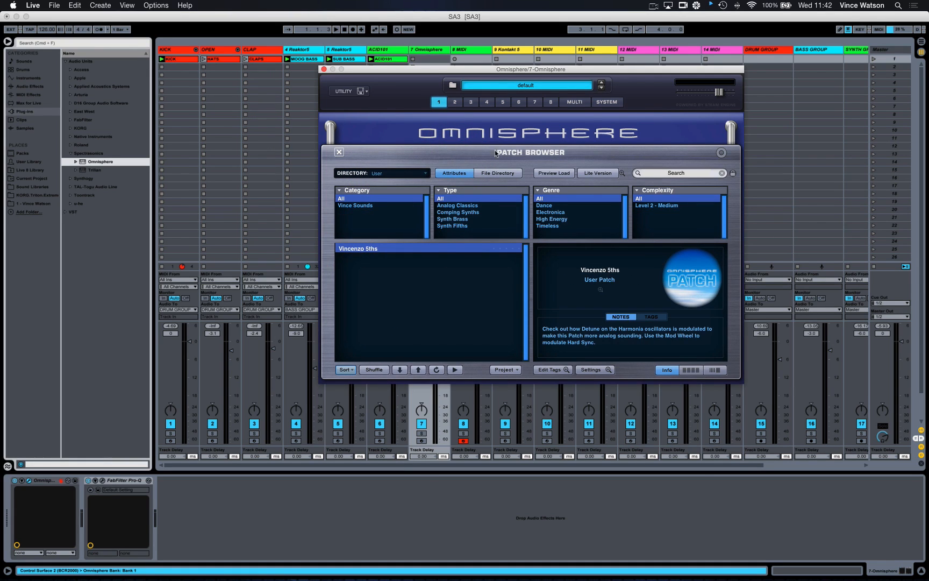
pyautogui.click(339, 153)
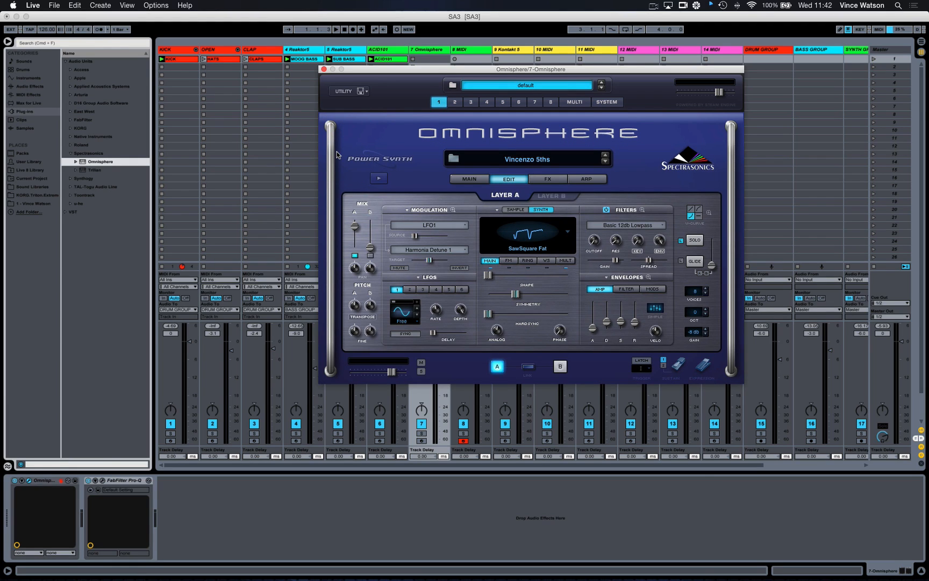
pyautogui.click(462, 438)
pyautogui.click(421, 441)
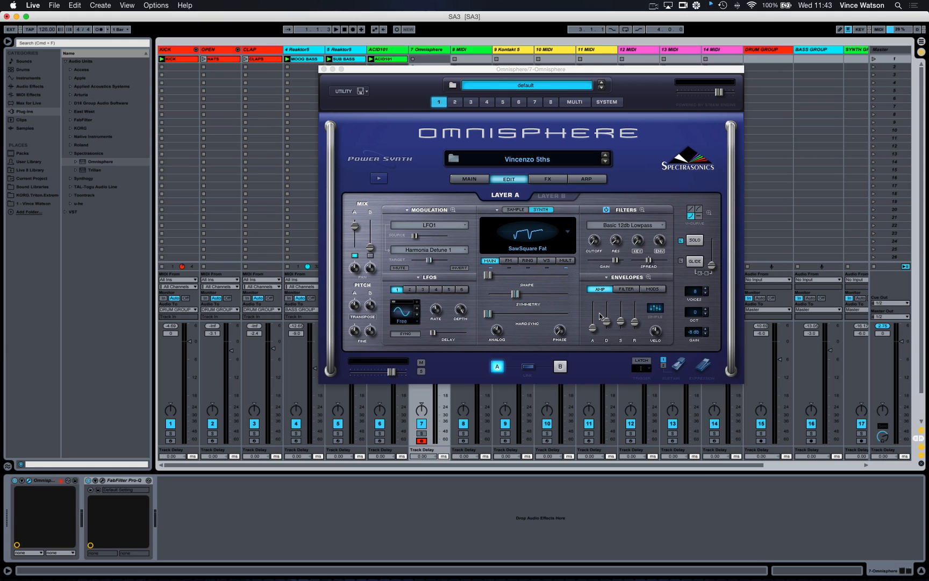
# Enable host automation for Omnisphere's filter cutoff, MIDI-map it to a hardware control, and close the plug-in window.
pyautogui.rightClick(593, 241)
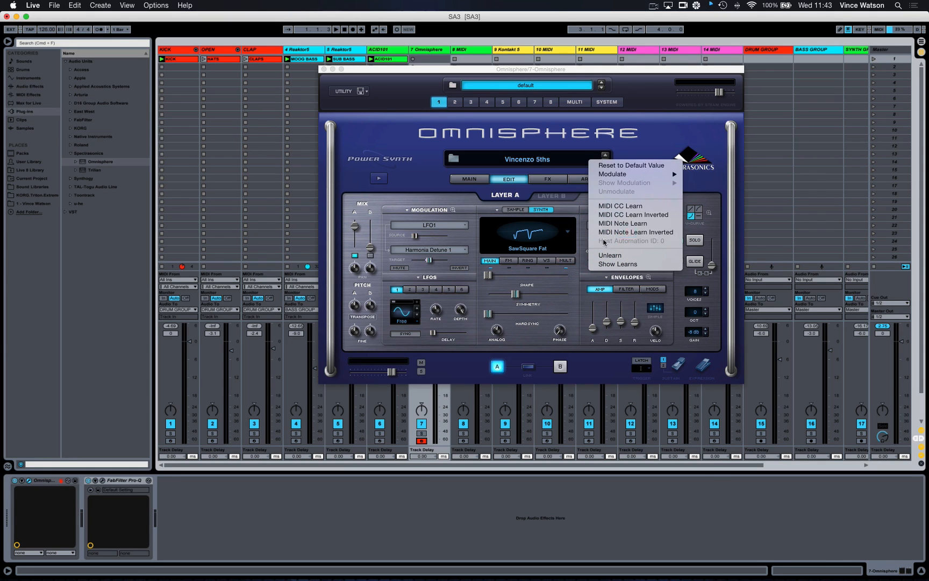
pyautogui.click(613, 242)
pyautogui.press('super+m')
pyautogui.moveTo(594, 242); pyautogui.dragTo(594, 223)
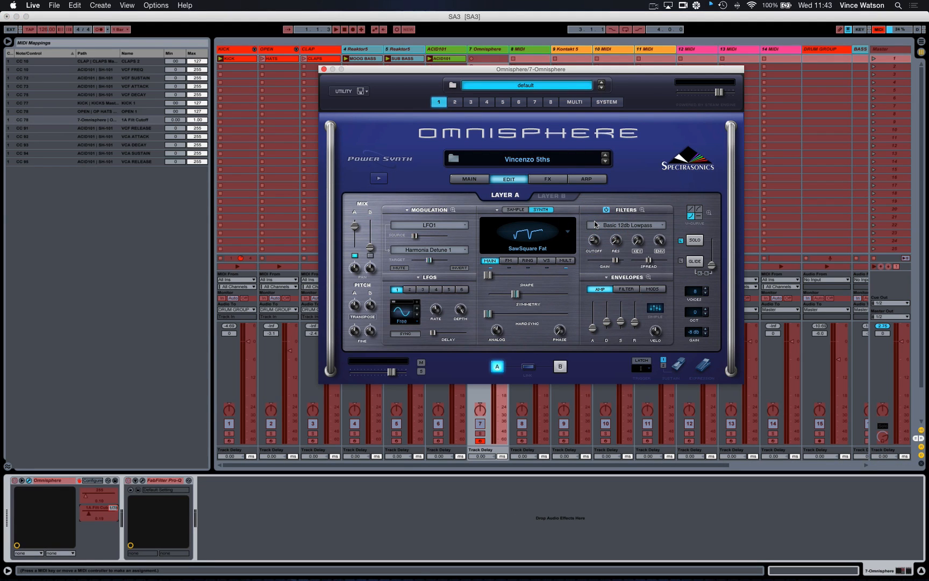
pyautogui.press('super+m')
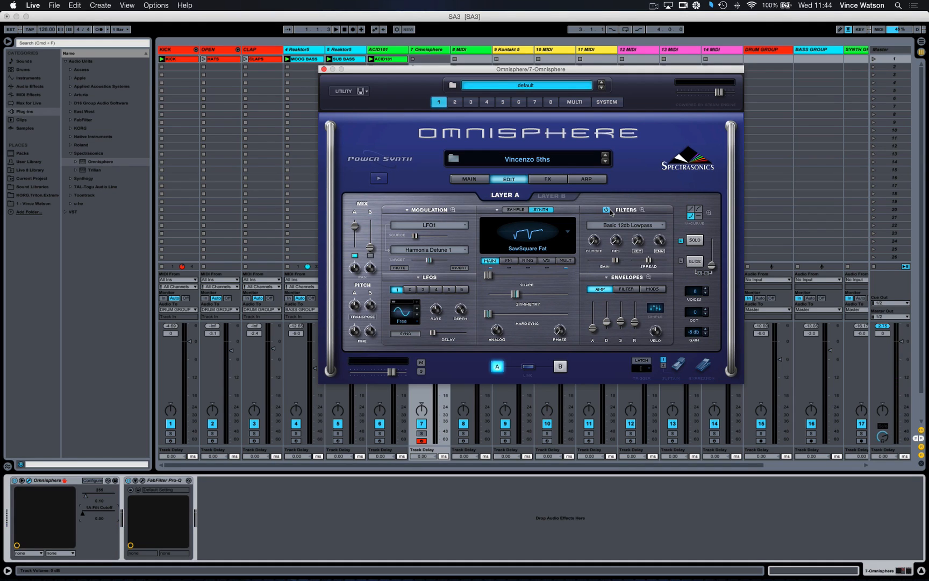
pyautogui.moveTo(592, 240); pyautogui.dragTo(591, 251)
pyautogui.click(324, 69)
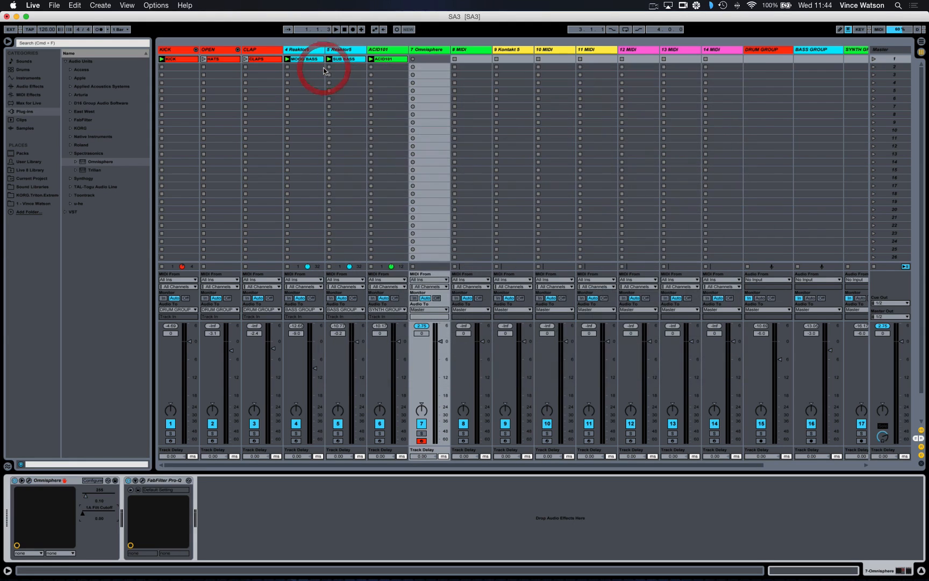
# Lower the Omnisphere track volume to -5.0 dB and play the set to check its balance.
pyautogui.press('space')
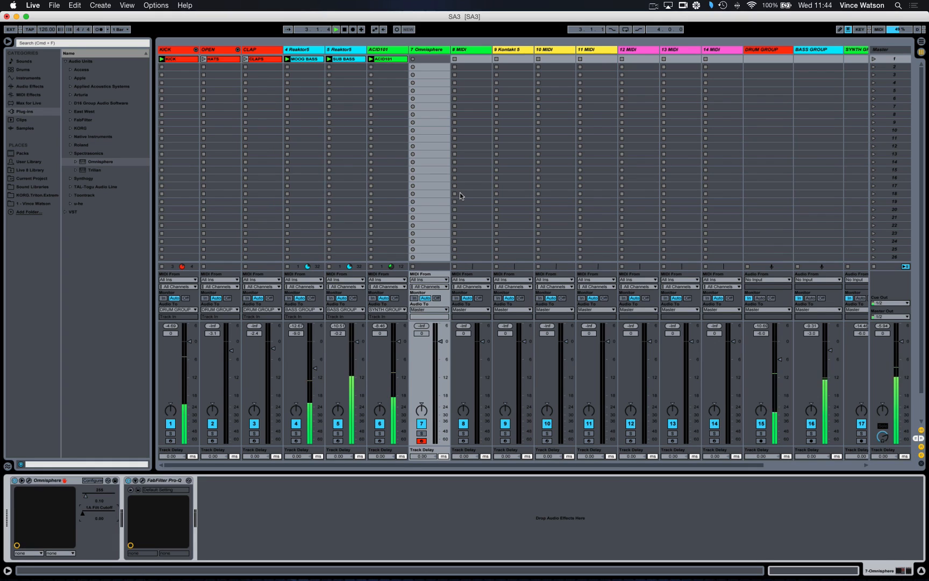
pyautogui.press('space')
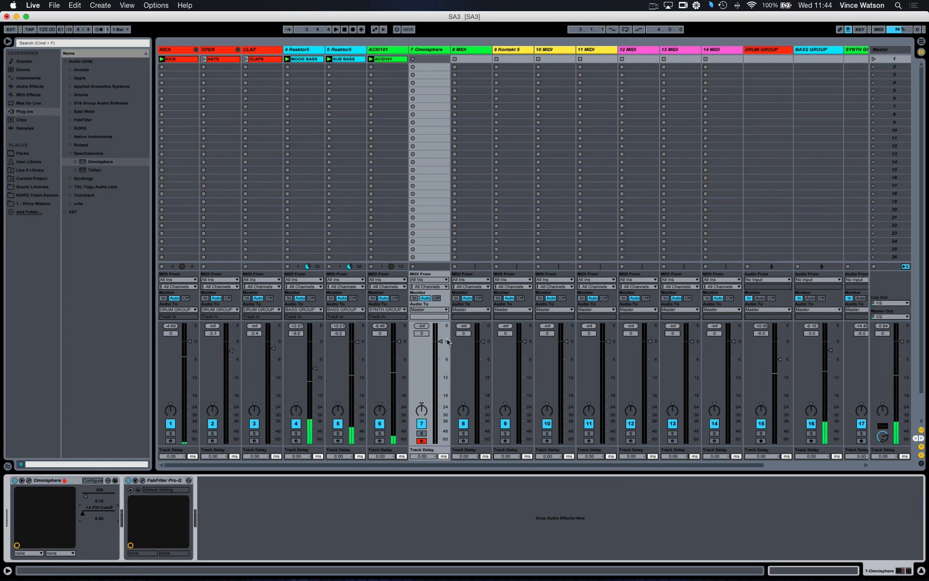
pyautogui.moveTo(439, 341); pyautogui.dragTo(439, 360)
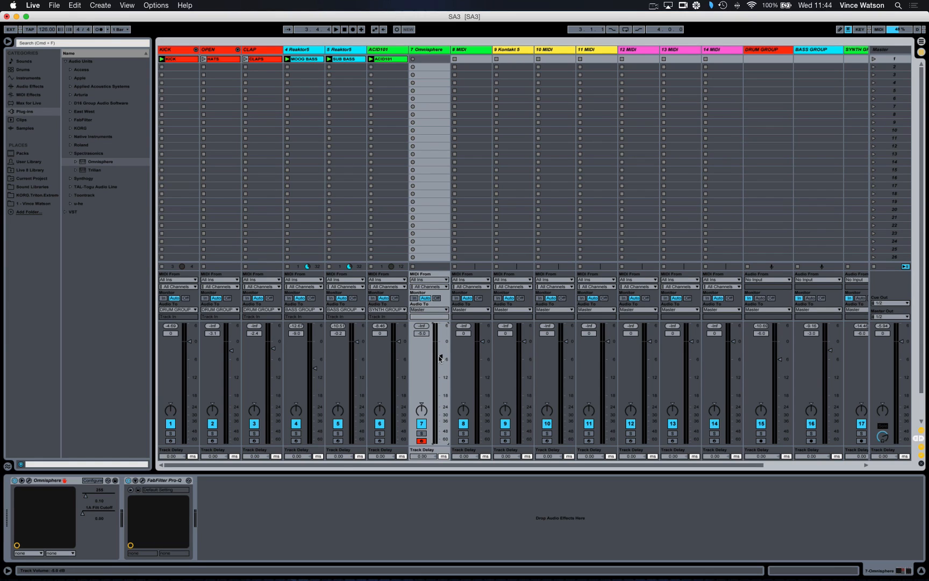
pyautogui.press('space')
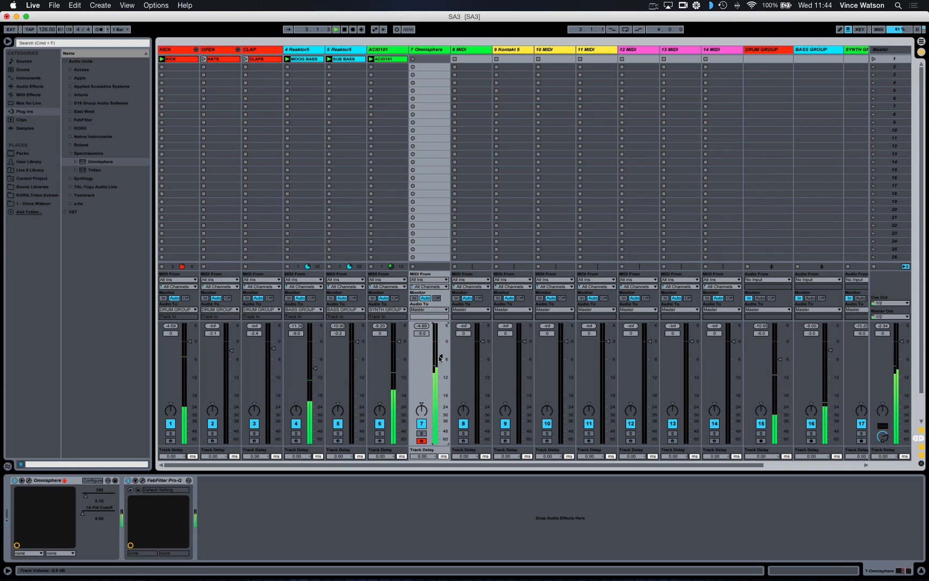
pyautogui.press('space')
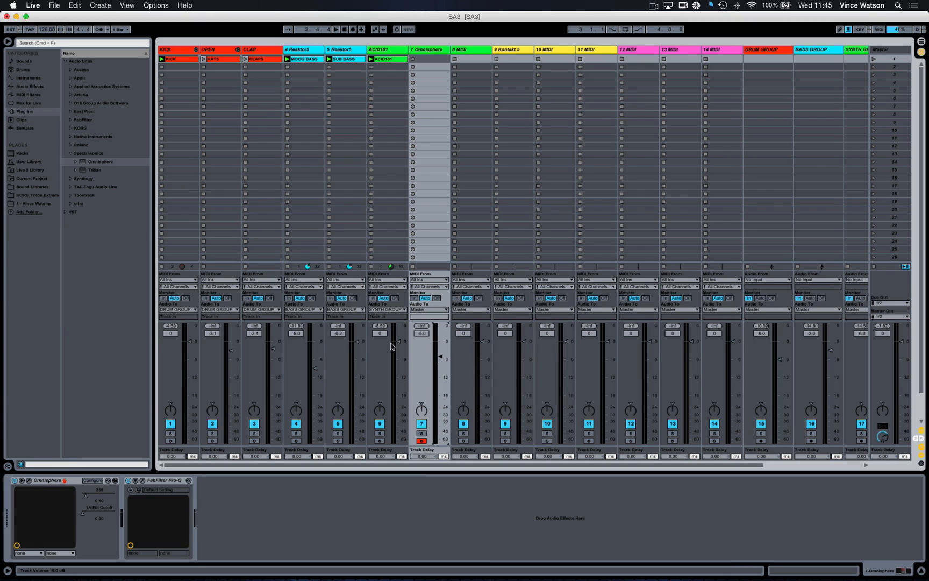
# Freeze the two Reaktor5 bass tracks, 4 and 5, together.
pyautogui.click(313, 52)
pyautogui.click(352, 51)
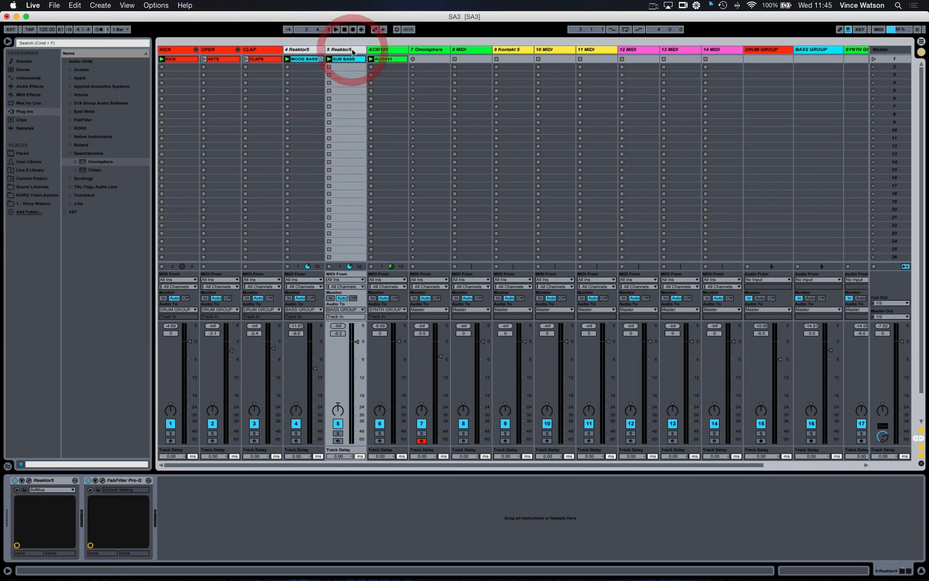
pyautogui.rightClick(351, 50)
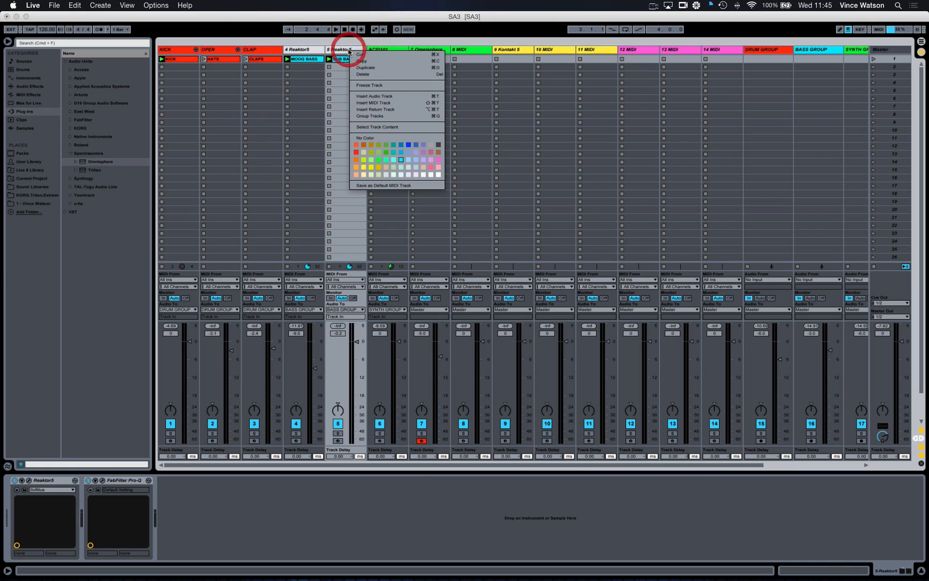
pyautogui.click(359, 85)
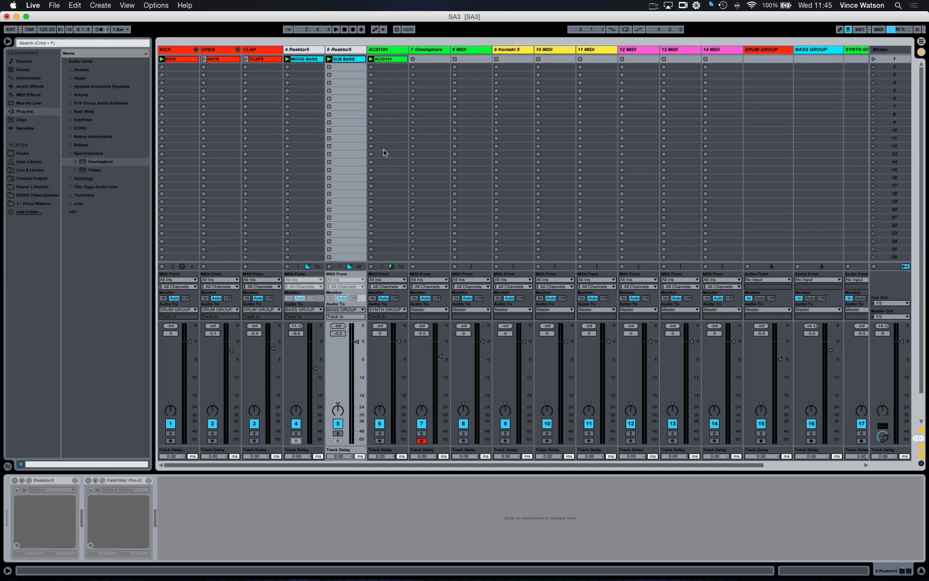
# Hide the device detail area and record a new MIDI clip in the first slot of the Omnisphere track.
pyautogui.click(921, 570)
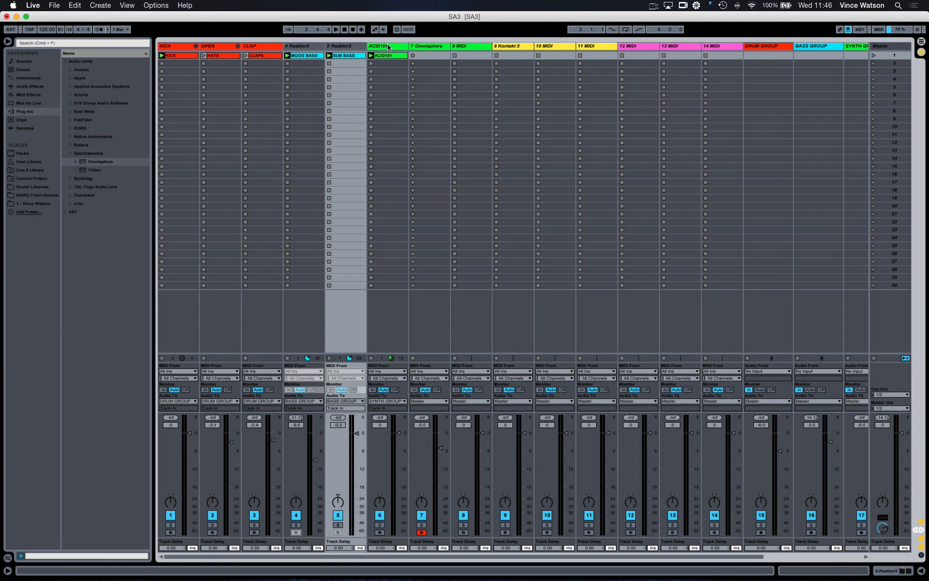
pyautogui.press('space')
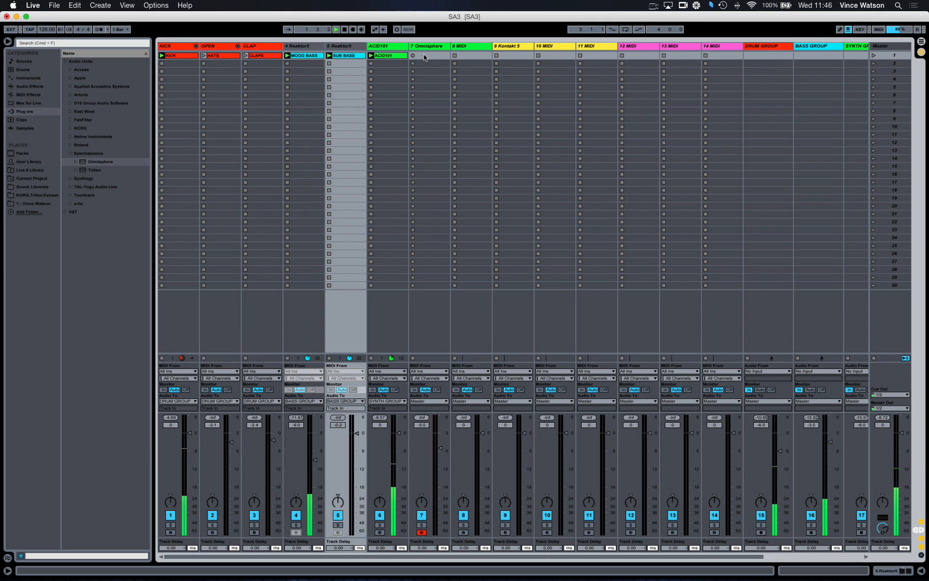
pyautogui.click(413, 56)
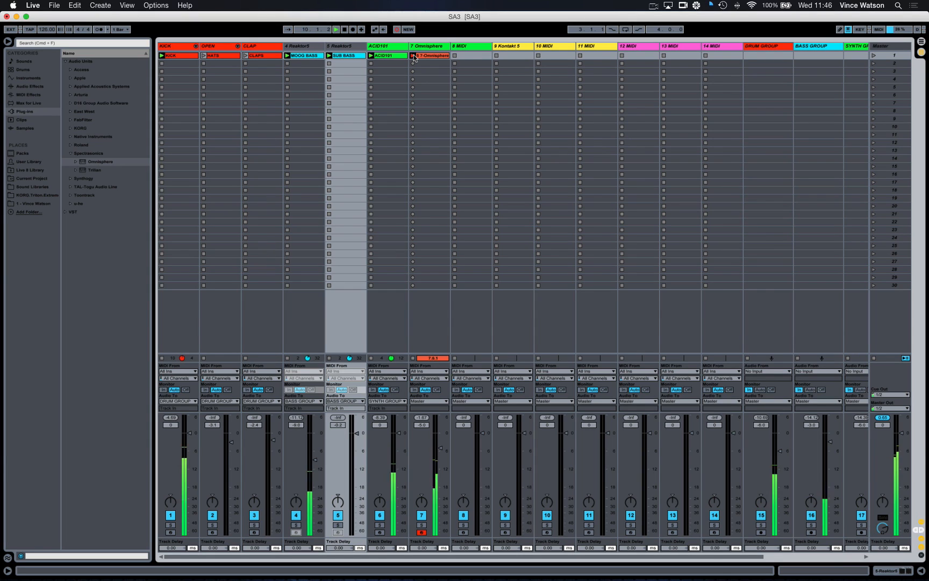
pyautogui.press('space')
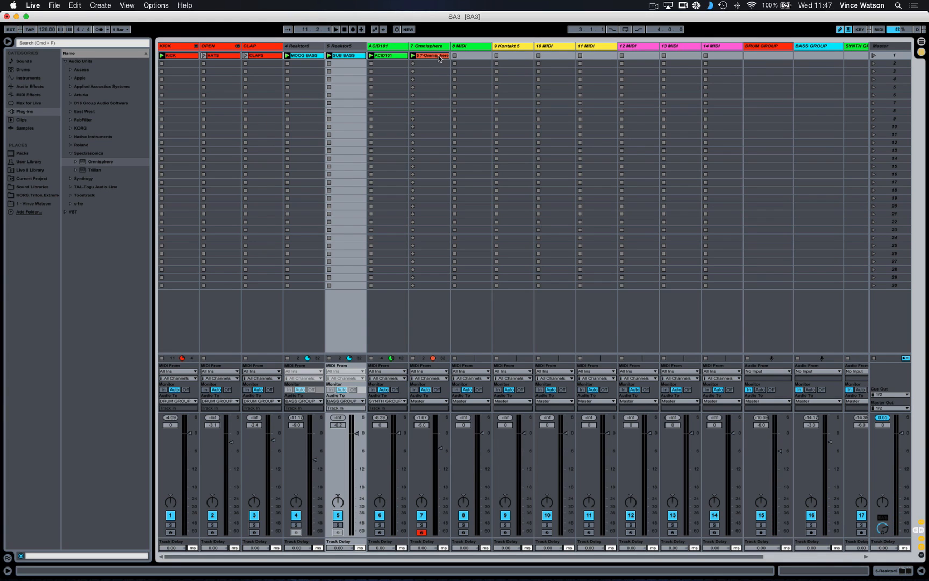
# Audition the recorded Omnisphere clip with the rest of the set and open its notes for editing.
pyautogui.click(438, 56)
pyautogui.press('space')
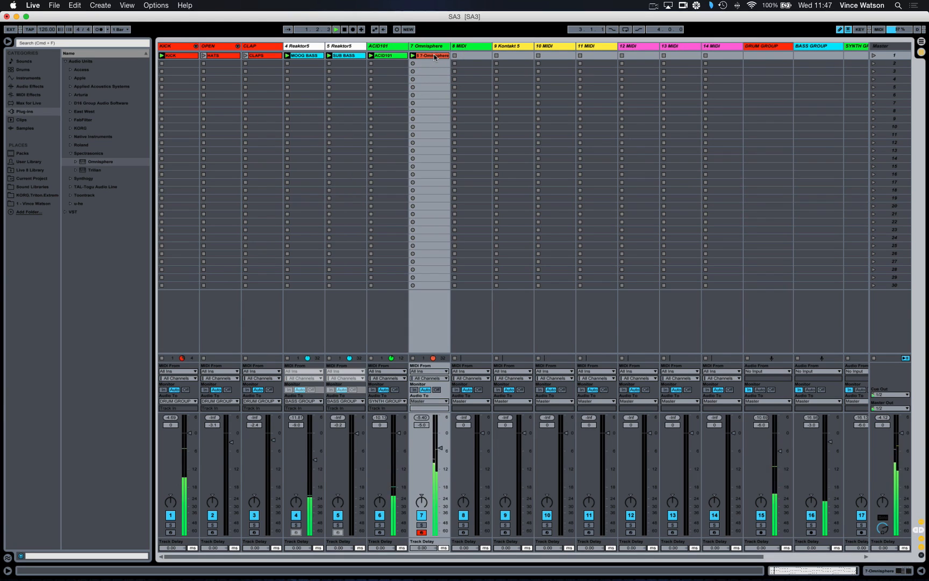
pyautogui.doubleClick(434, 57)
pyautogui.moveTo(397, 568)
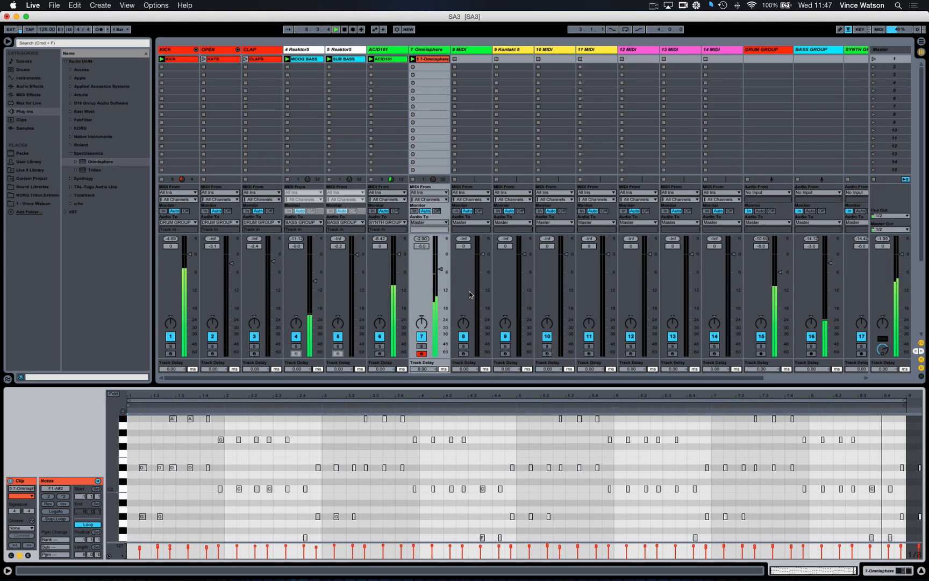
pyautogui.press('space')
# Raise the velocities of all notes in the first Omnisphere clip to maximum and colour the clip green.
pyautogui.click(388, 482)
pyautogui.scroll(-1, 387, 482)
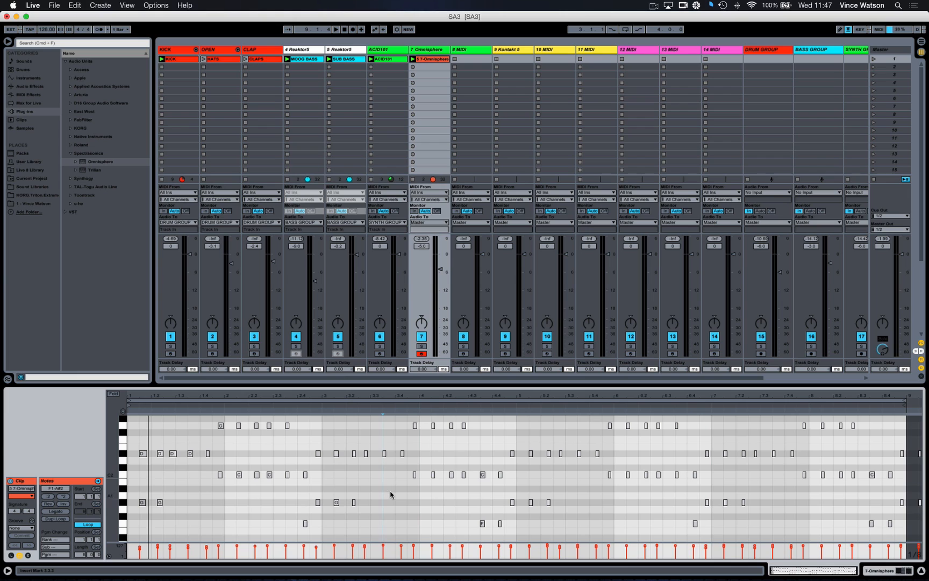
pyautogui.click(392, 493)
pyautogui.press('super+a')
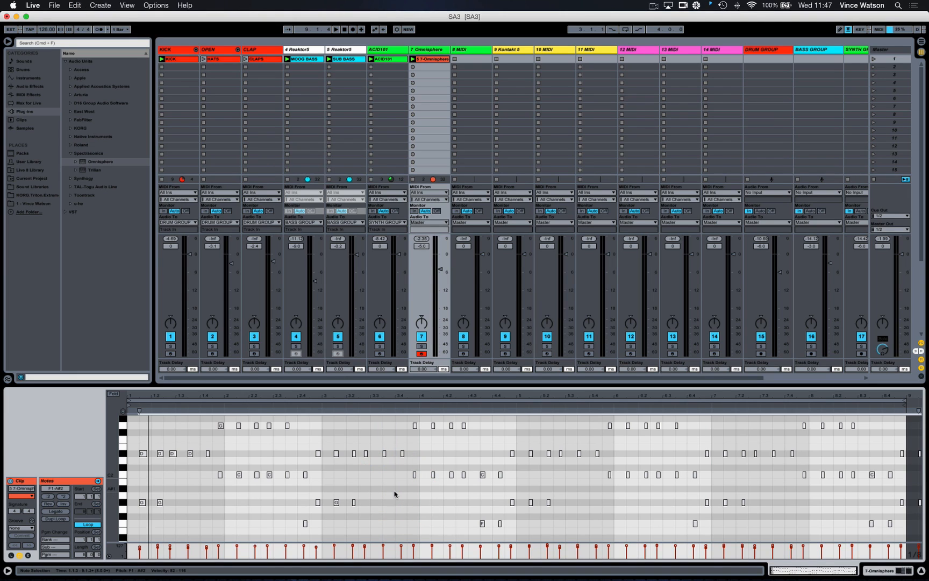
pyautogui.moveTo(402, 548); pyautogui.dragTo(402, 516)
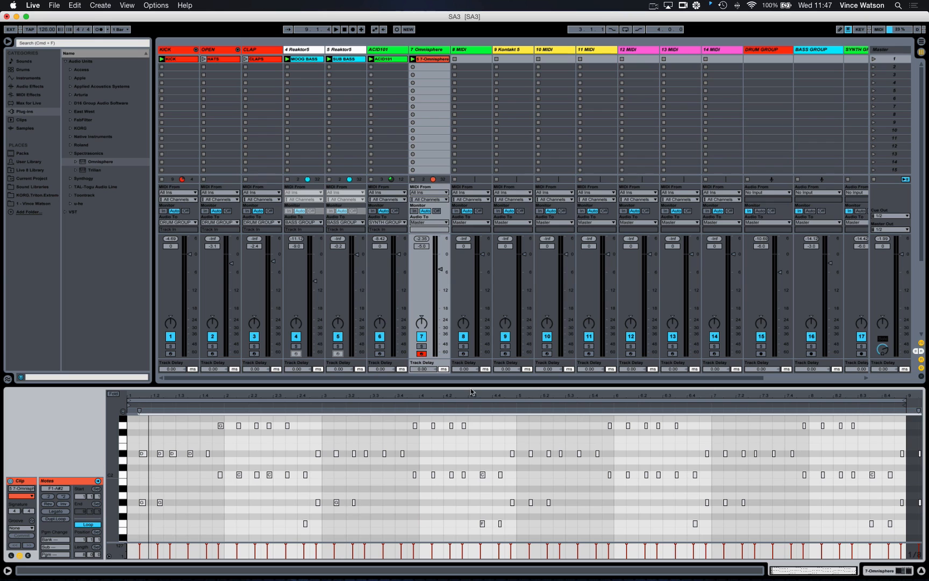
pyautogui.rightClick(433, 59)
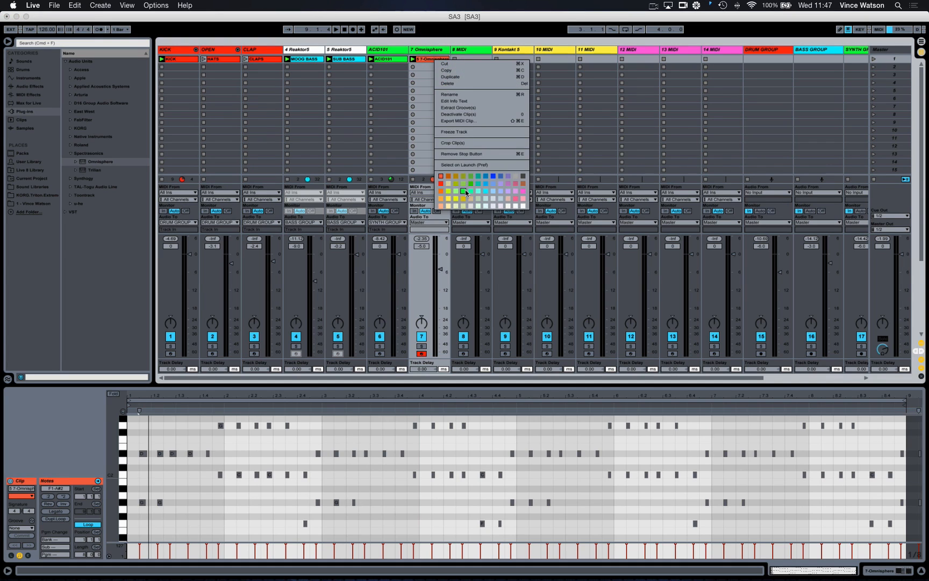
pyautogui.click(465, 190)
# Reset the Omnisphere track volume to 0 dB and route its audio output to SYNTH GROUP.
pyautogui.moveTo(440, 268); pyautogui.dragTo(440, 285)
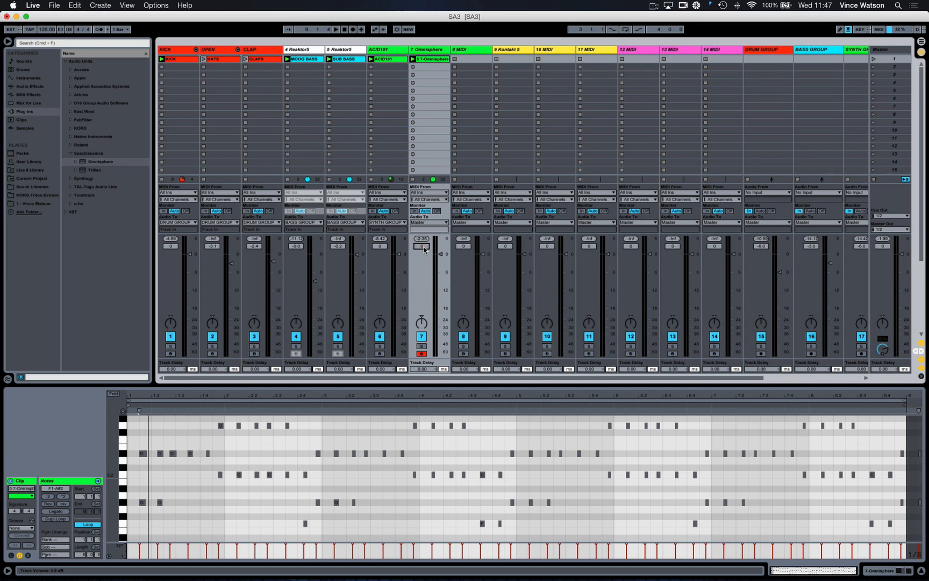
pyautogui.click(428, 222)
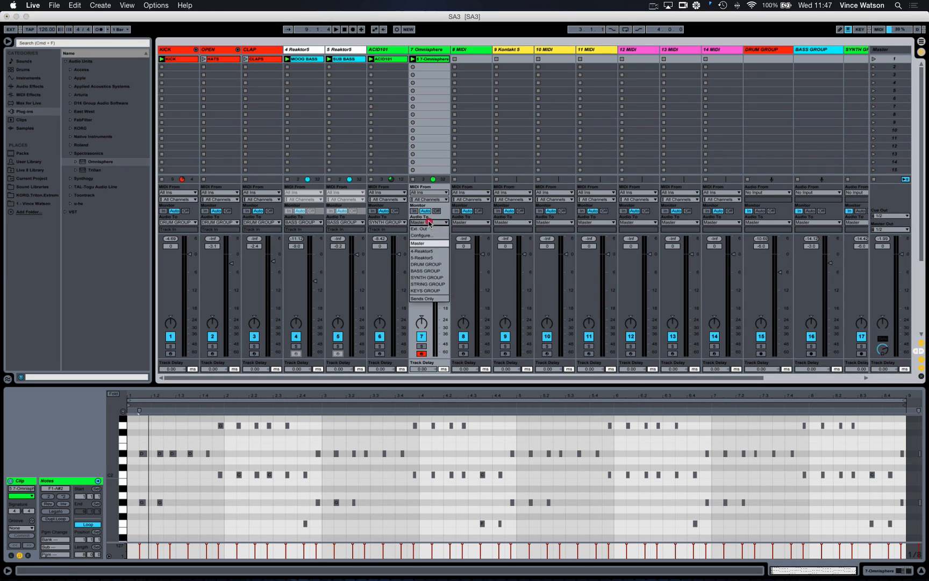
pyautogui.click(419, 278)
pyautogui.hscroll(3, 742, 257)
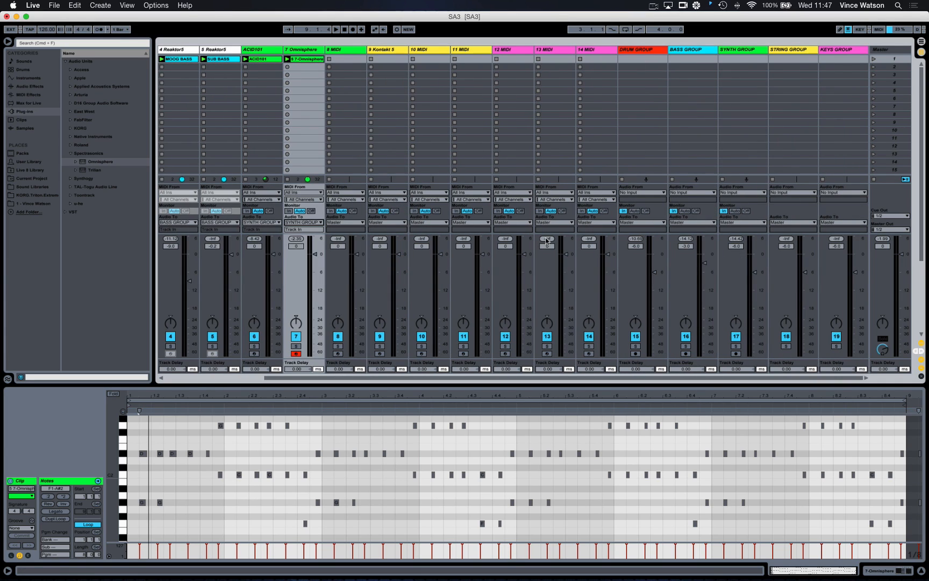
pyautogui.hscroll(-3, 546, 241)
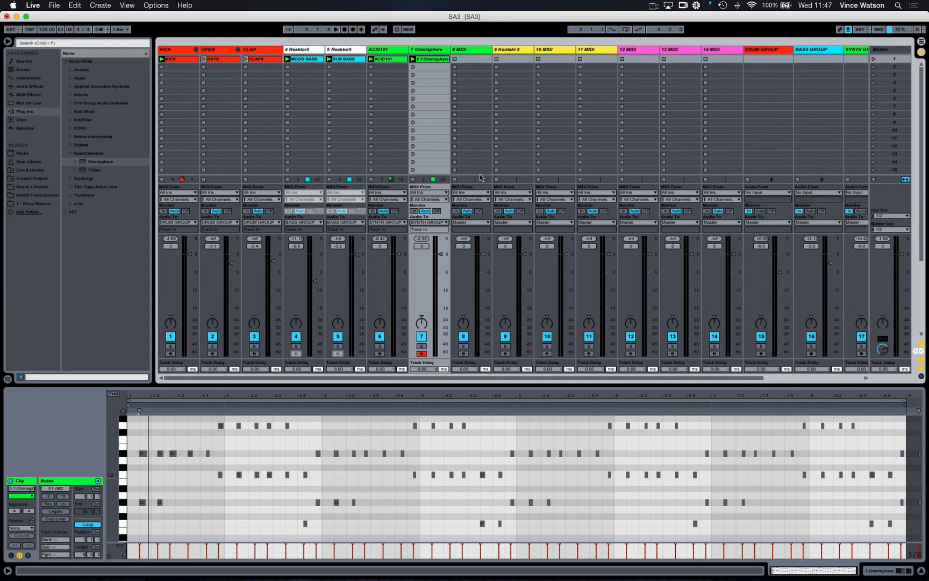
# Lower the Omnisphere track volume to -4.1 dB while the set plays.
pyautogui.press('space')
pyautogui.moveTo(441, 255)
pyautogui.mouseDown()
pyautogui.moveTo(440, 277)
pyautogui.moveTo(440, 266)
pyautogui.mouseUp()
pyautogui.press('space')
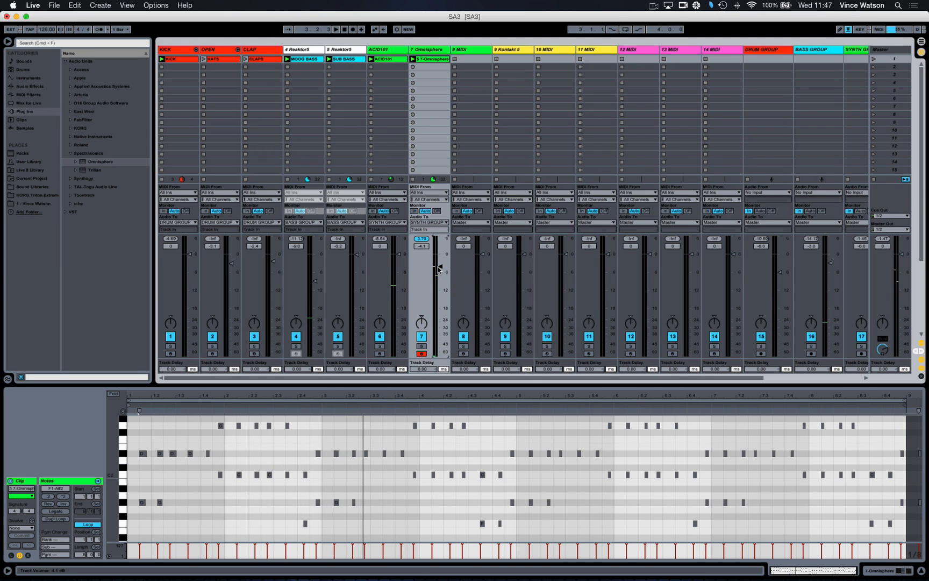
# Hide the browser to show all tracks and play the set to check the mix.
pyautogui.click(9, 41)
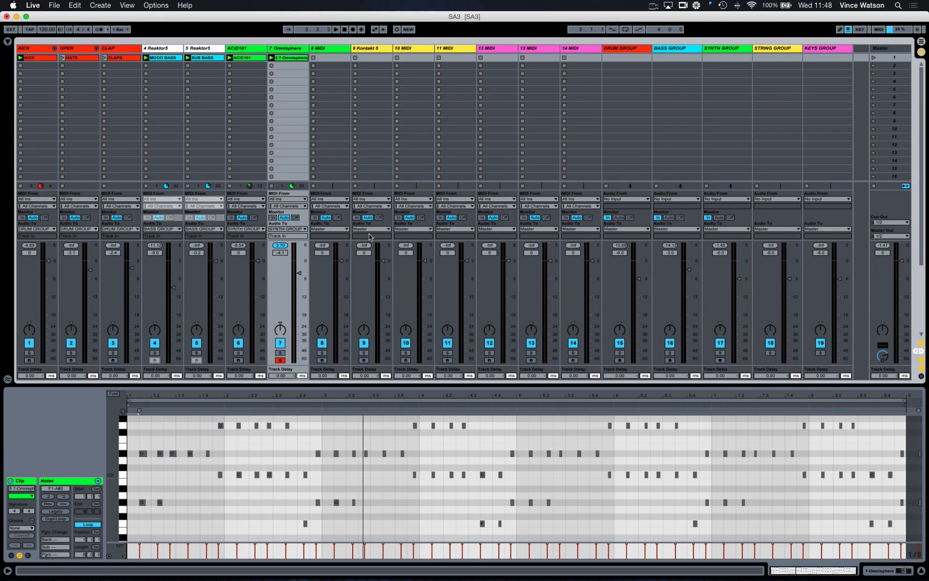
pyautogui.press('space')
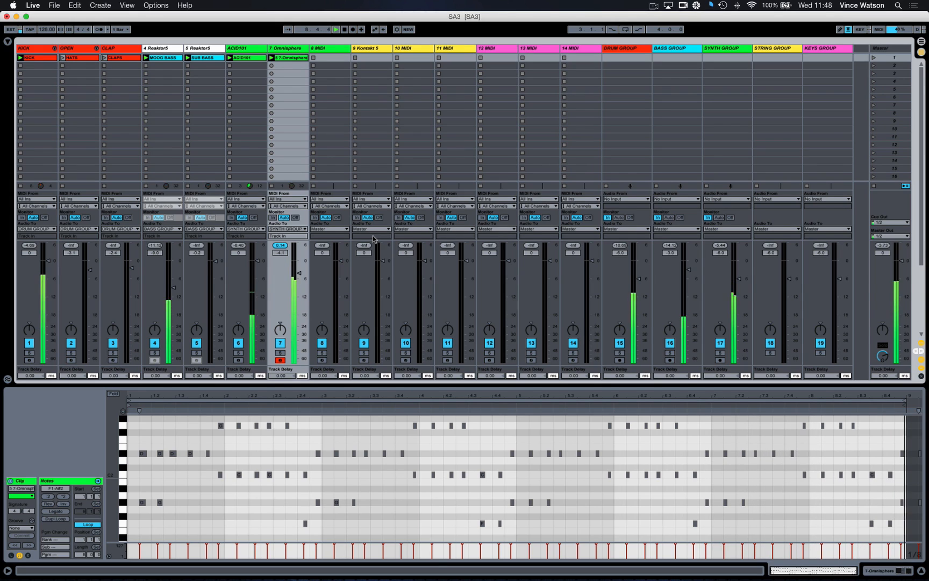
pyautogui.press('space')
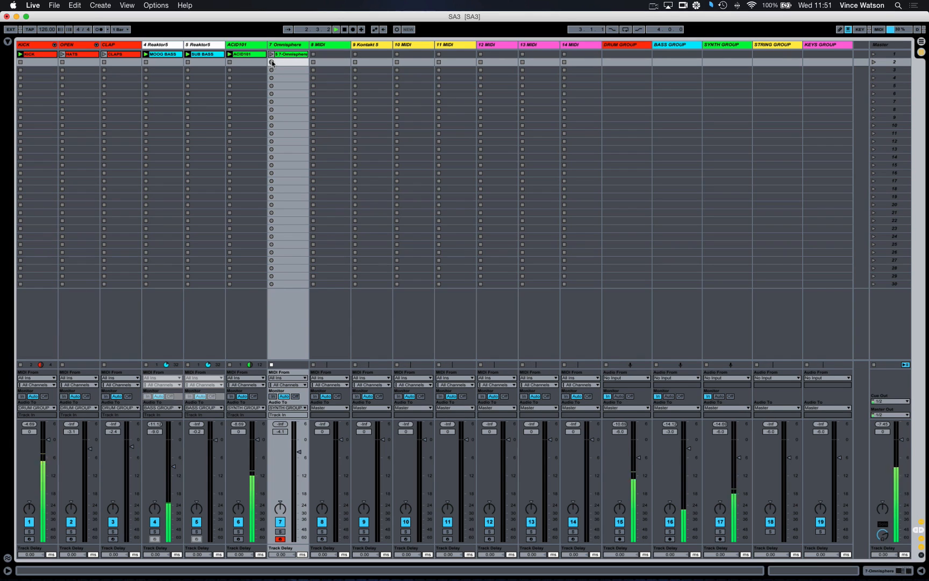
# Record a second MIDI clip in slot 2 of the Omnisphere track and colour it green.
pyautogui.click(272, 62)
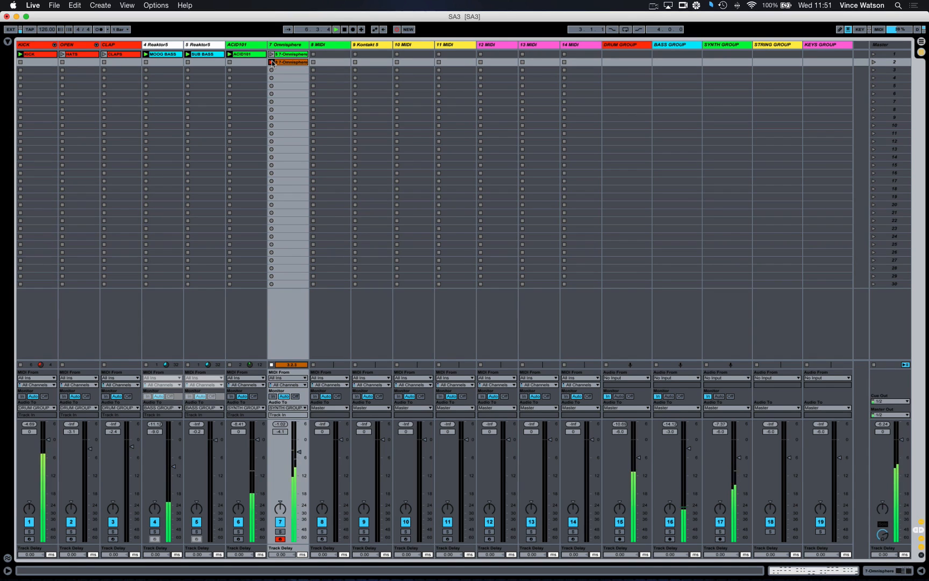
pyautogui.click(271, 62)
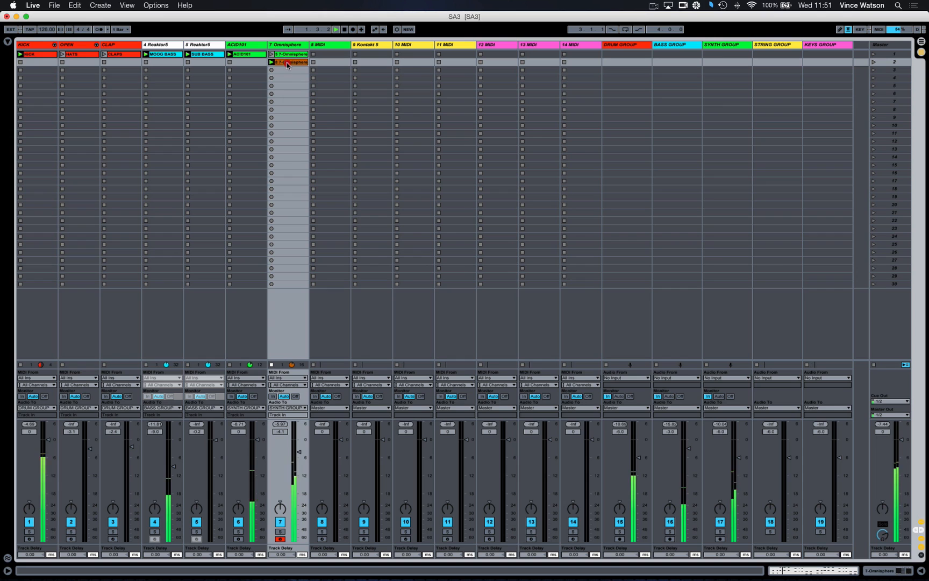
pyautogui.rightClick(288, 63)
pyautogui.click(317, 197)
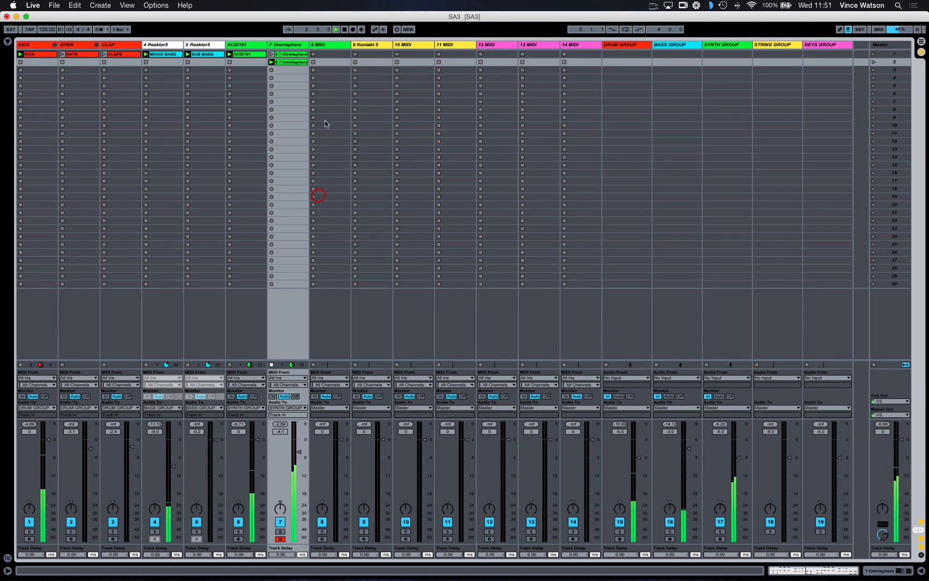
# Open the second Omnisphere clip and raise the velocities of all its notes to 127.
pyautogui.doubleClick(294, 63)
pyautogui.press('super+a')
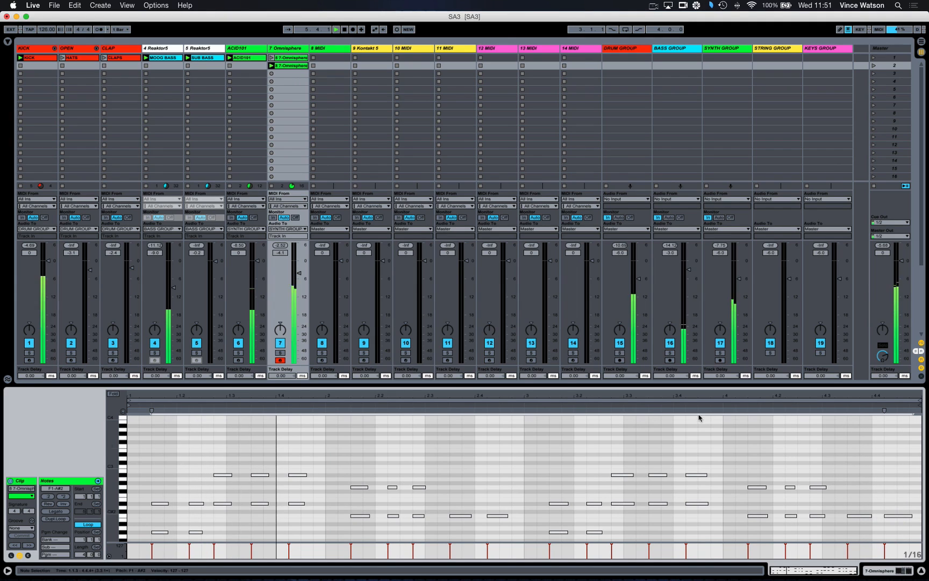
# Launch the first and second Omnisphere clips in turn to compare them, and stop the track's clips.
pyautogui.click(272, 58)
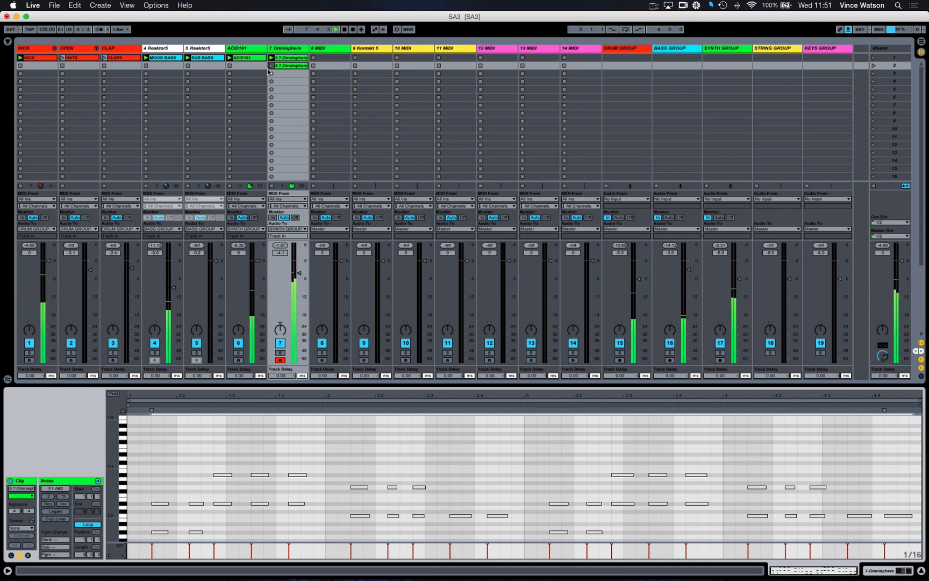
pyautogui.click(272, 66)
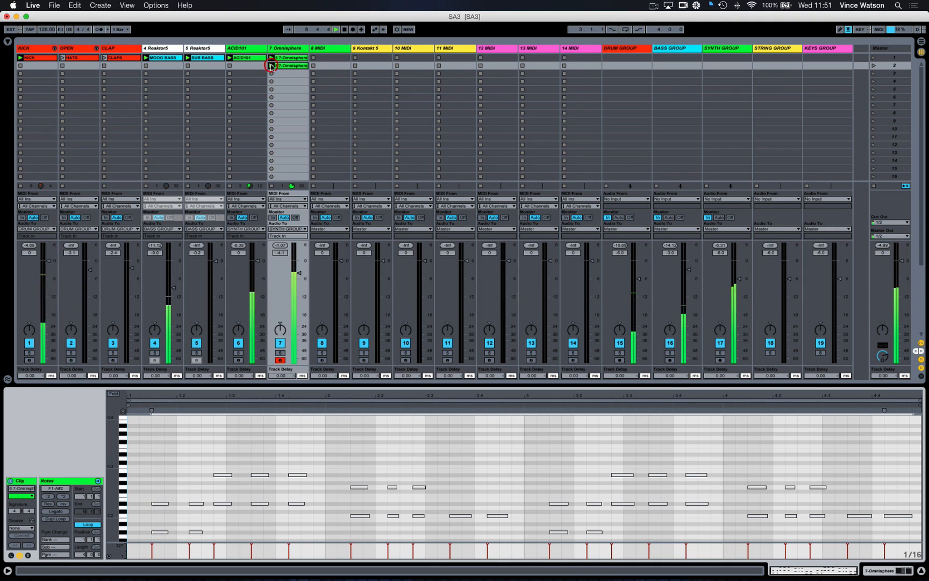
pyautogui.click(271, 186)
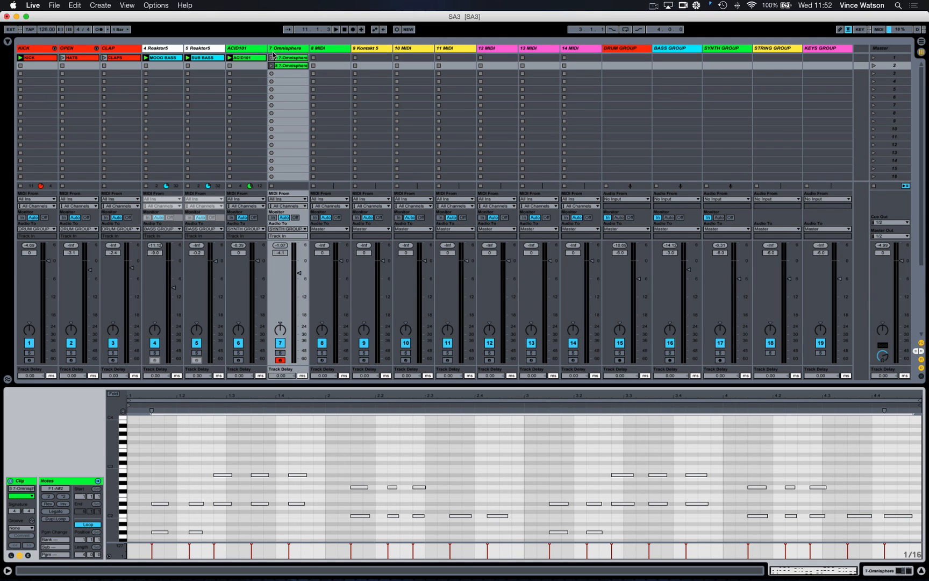
# Open the Omnisphere window and adjust the filter's envelope and key-tracking amounts while the first Omnisphere clip plays.
pyautogui.hotkey('shift', 'Tab')
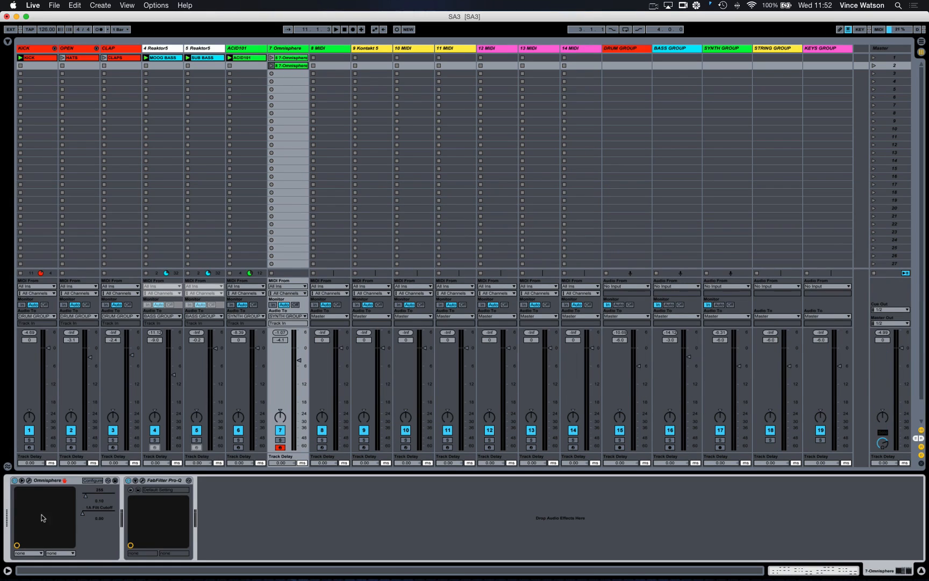
pyautogui.click(28, 480)
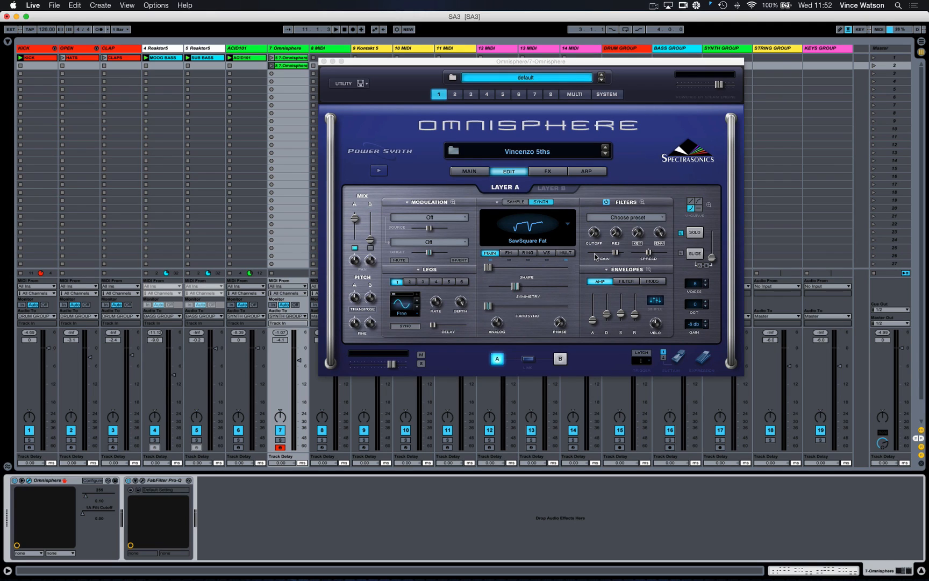
pyautogui.press('space')
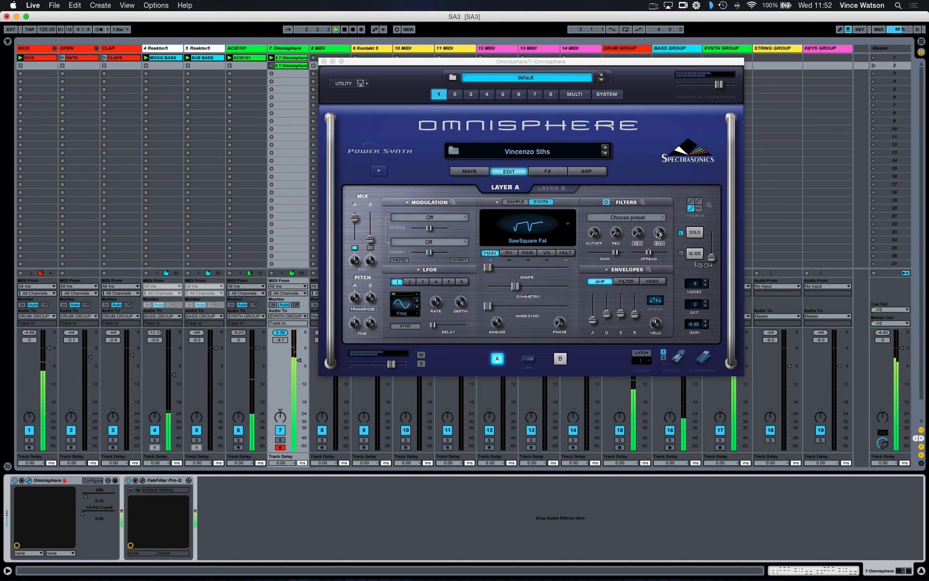
pyautogui.click(658, 234)
pyautogui.moveTo(658, 233); pyautogui.dragTo(663, 281)
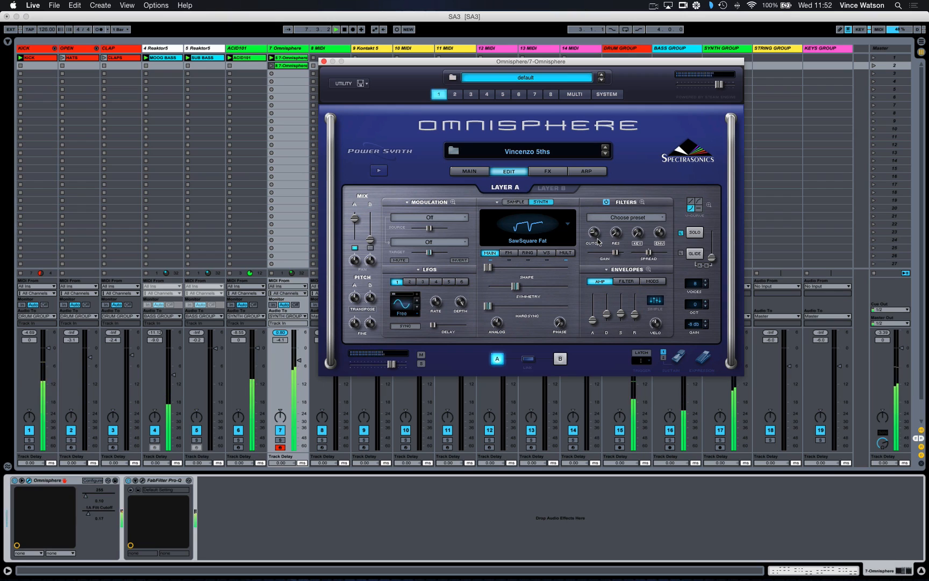
pyautogui.moveTo(641, 234); pyautogui.dragTo(639, 162)
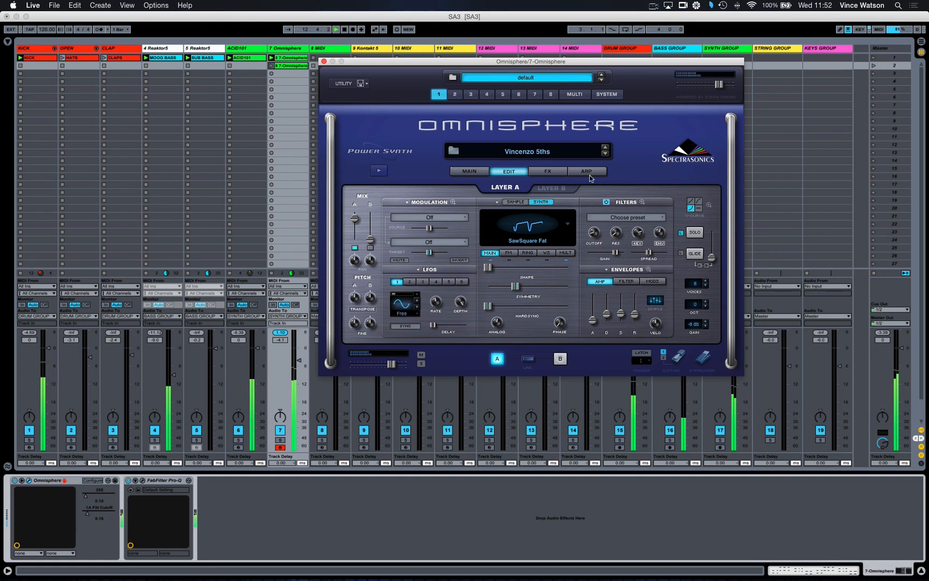
pyautogui.moveTo(639, 235); pyautogui.dragTo(637, 285)
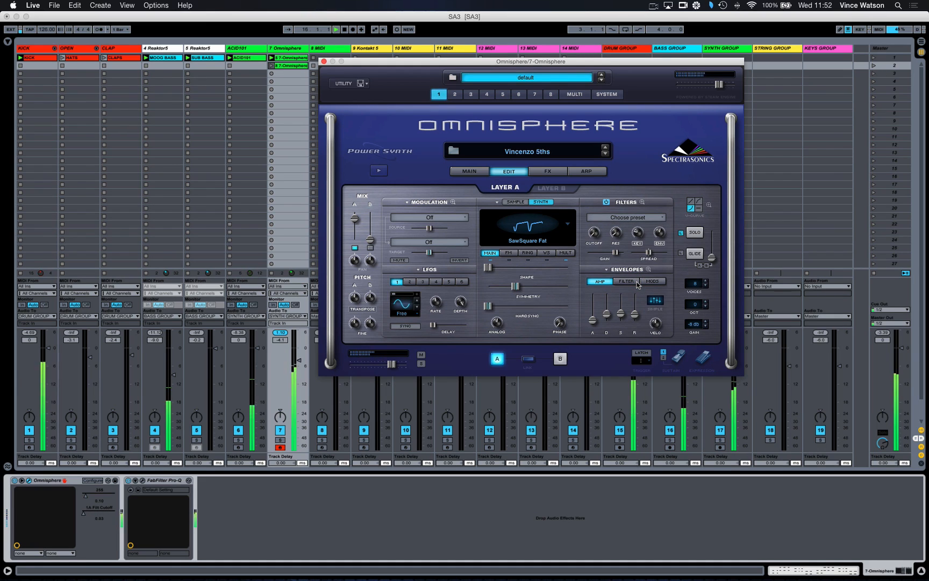
# Check the patch's common effects rack in Omnisphere, return to the edit page and close the plug-in window.
pyautogui.click(560, 171)
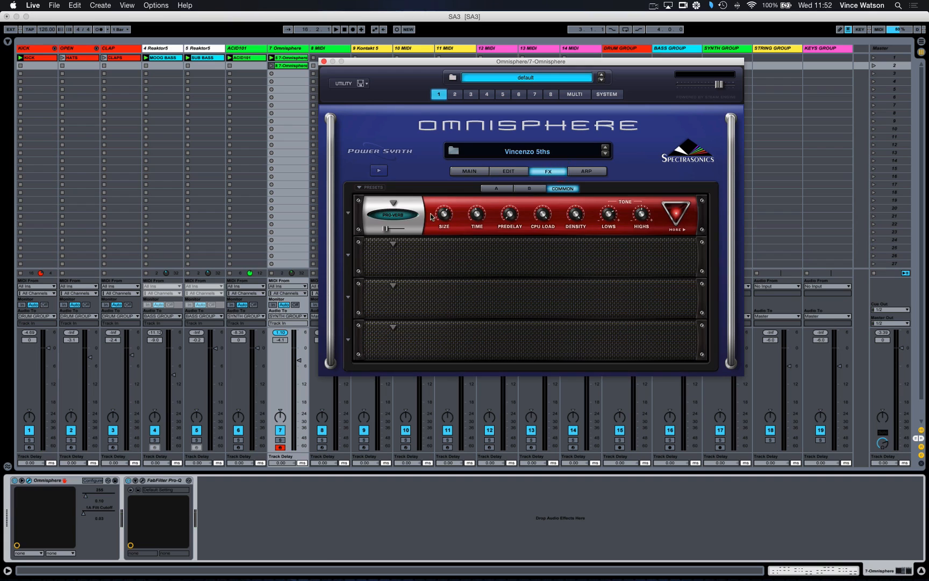
pyautogui.click(520, 172)
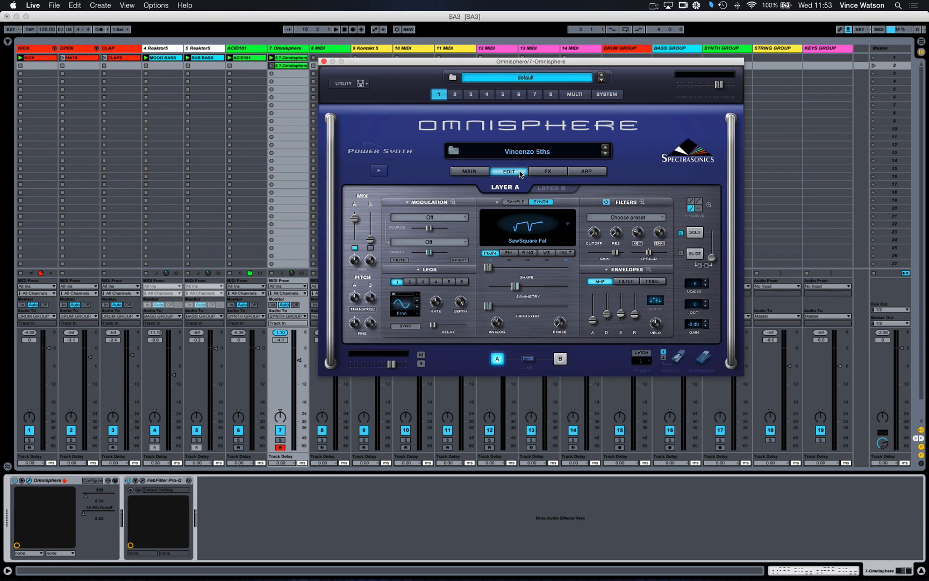
pyautogui.click(323, 62)
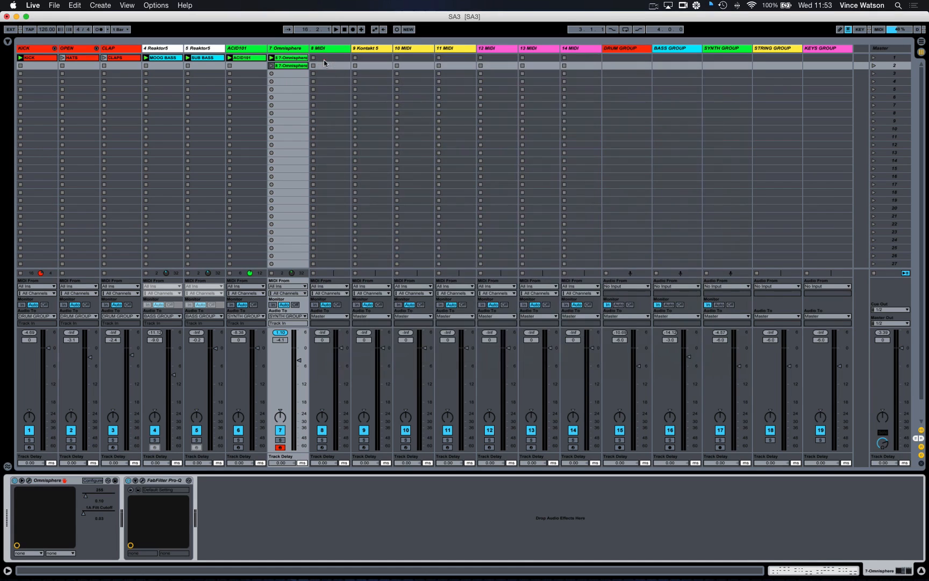
# Stop the Omnisphere track's clip and switch record arming from that track to the 8 MIDI track.
pyautogui.click(276, 447)
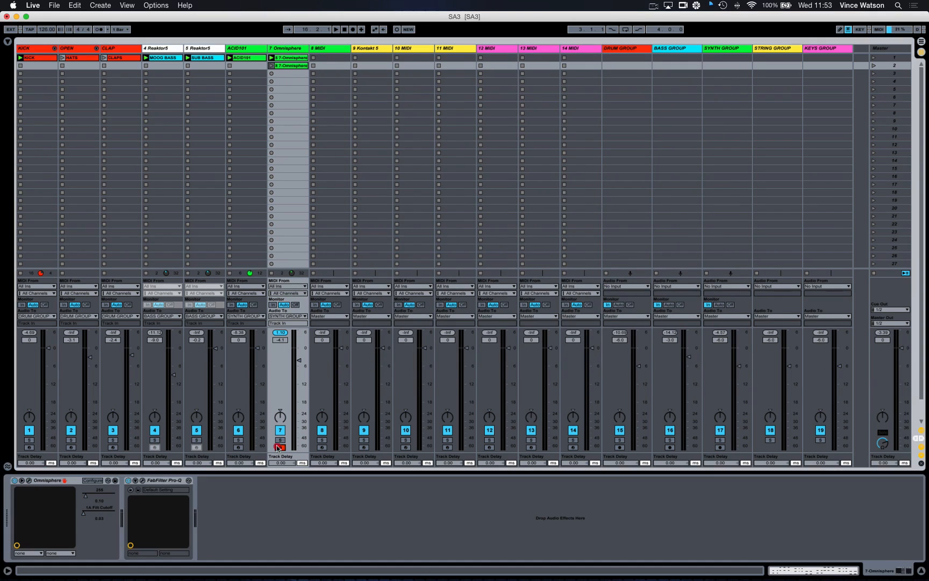
pyautogui.click(271, 273)
pyautogui.click(280, 448)
pyautogui.click(280, 447)
pyautogui.click(338, 50)
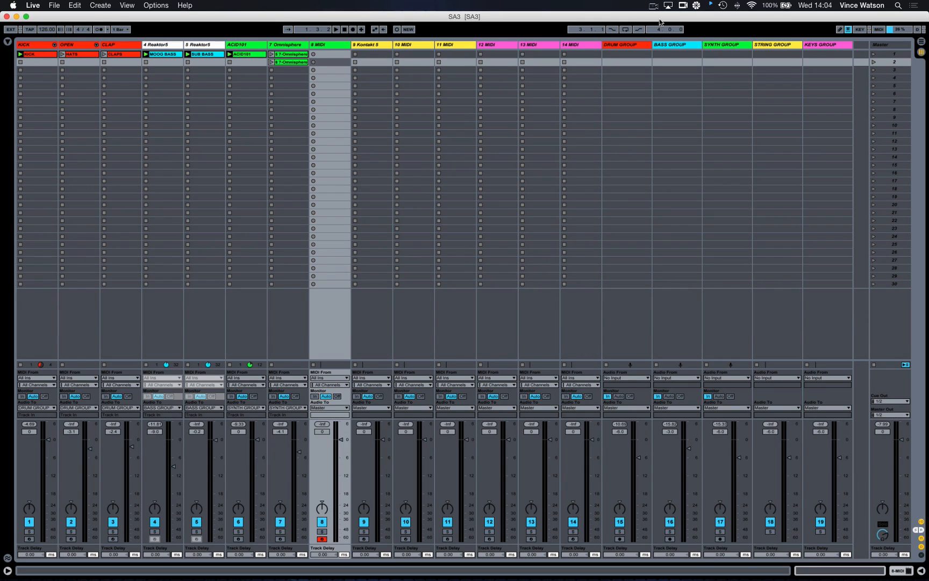
# Load the u-he Diva plug-in from the browser onto the 8 MIDI track and reposition its window.
pyautogui.click(7, 42)
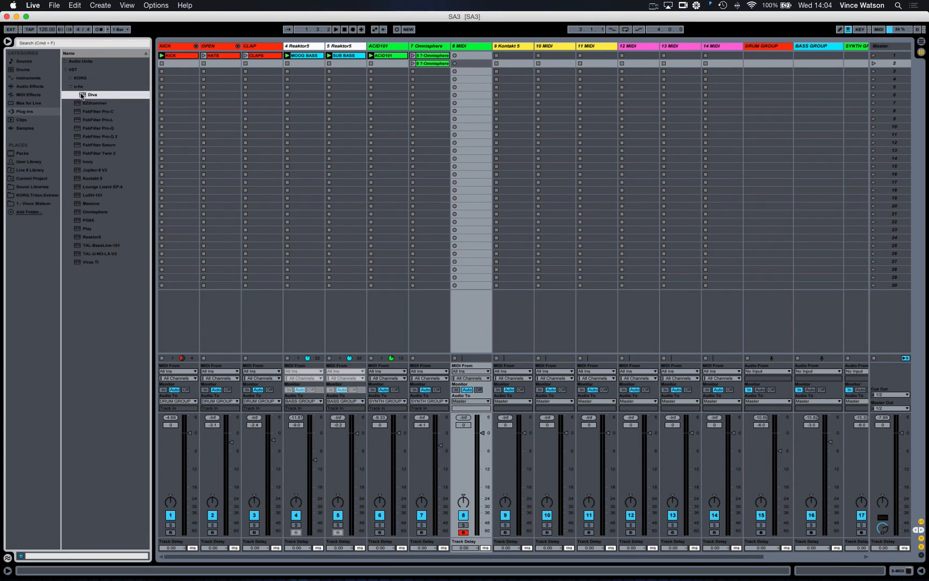
pyautogui.moveTo(81, 96); pyautogui.dragTo(466, 49)
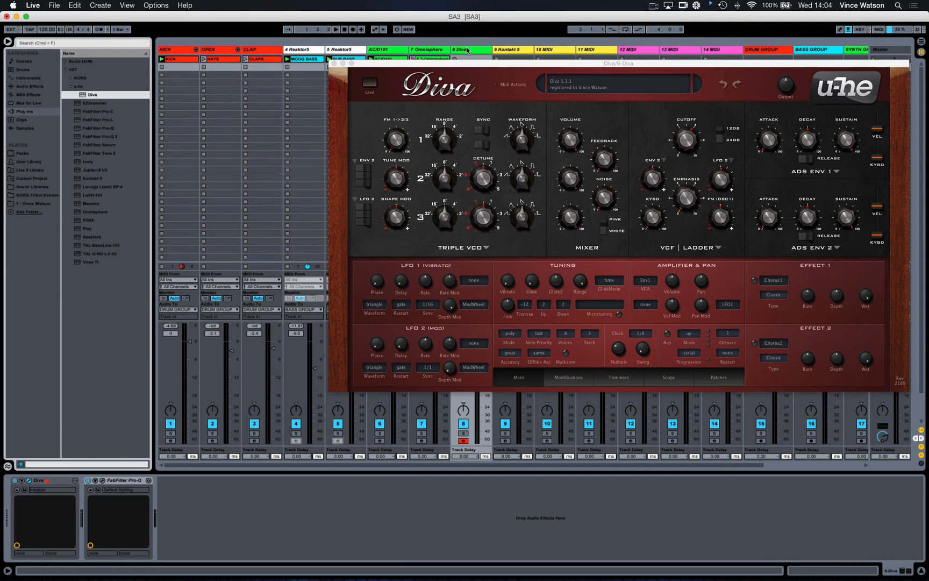
pyautogui.click(575, 65)
pyautogui.moveTo(576, 64); pyautogui.dragTo(527, 67)
pyautogui.click(530, 68)
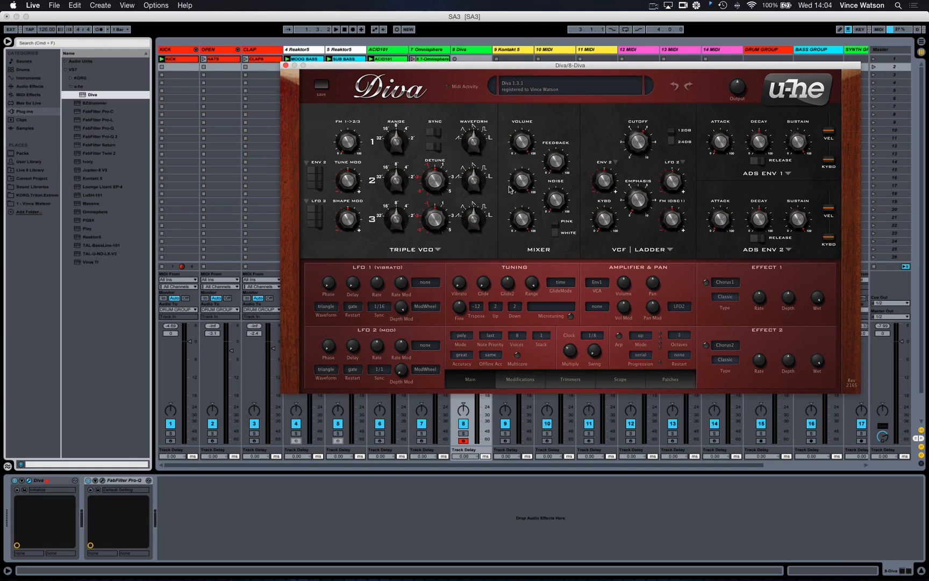
# Enable Diva's Multicore option, load the vBubblings patch from the first user patch folder, and close the plug-in window.
pyautogui.click(517, 355)
pyautogui.click(666, 380)
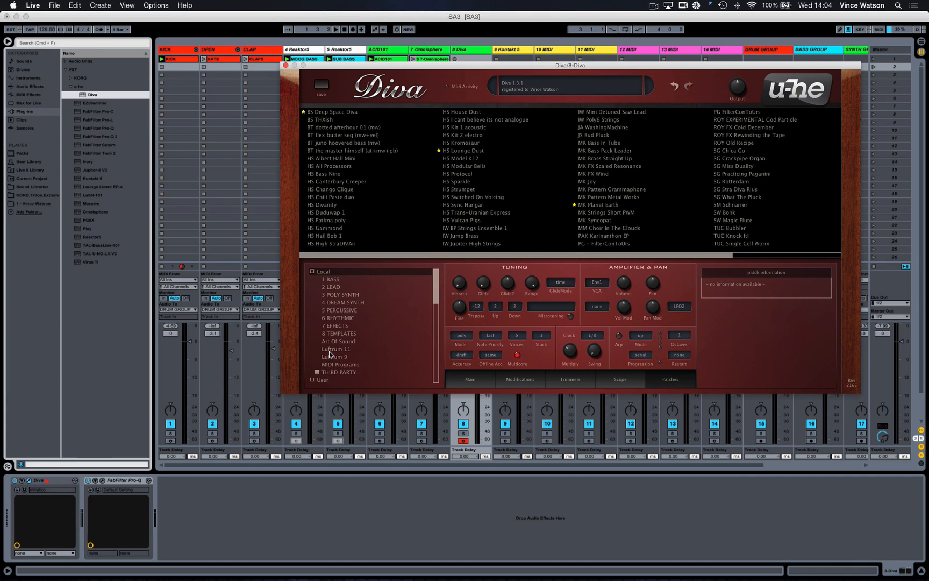
pyautogui.scroll(-6, 331, 354)
pyautogui.scroll(-2, 331, 355)
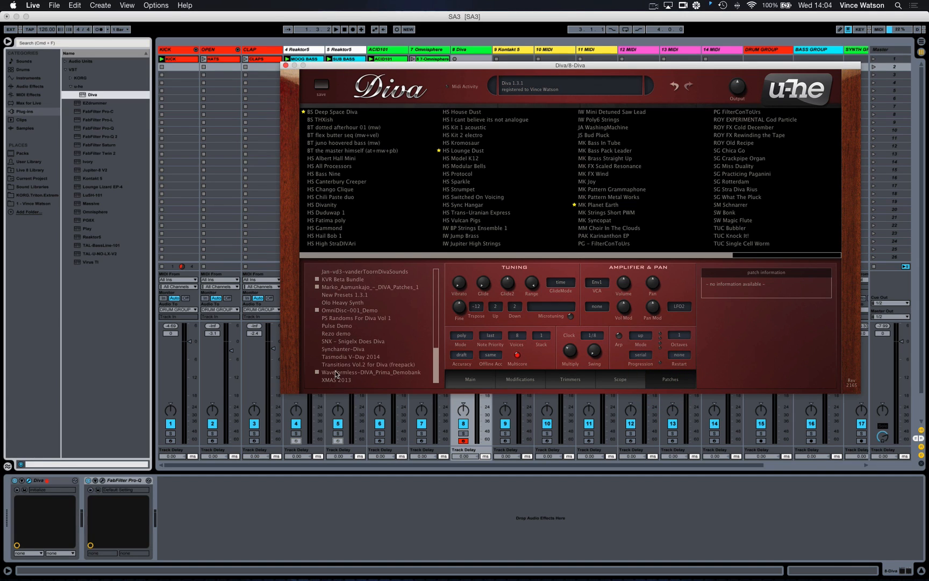
pyautogui.scroll(-2, 336, 335)
pyautogui.scroll(6, 335, 334)
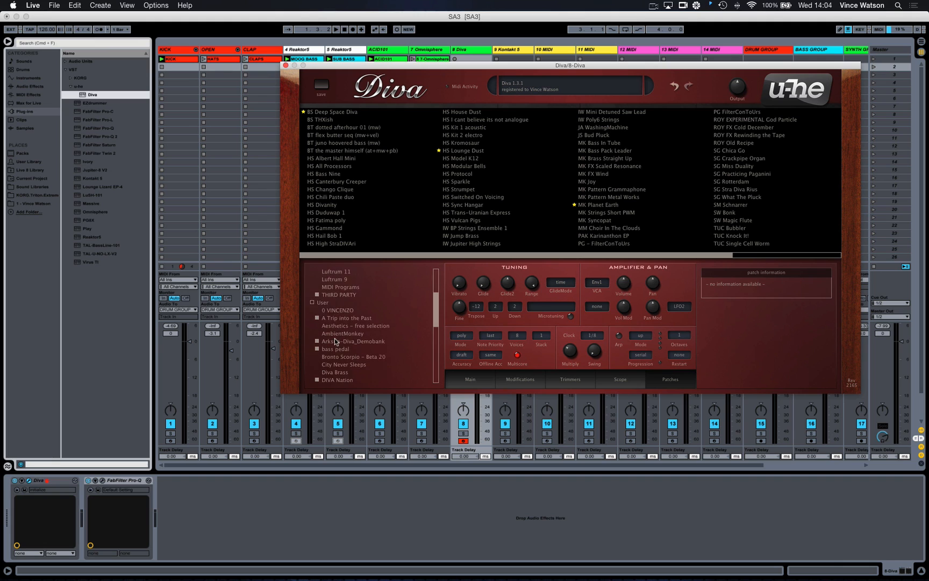
pyautogui.click(337, 310)
pyautogui.click(319, 182)
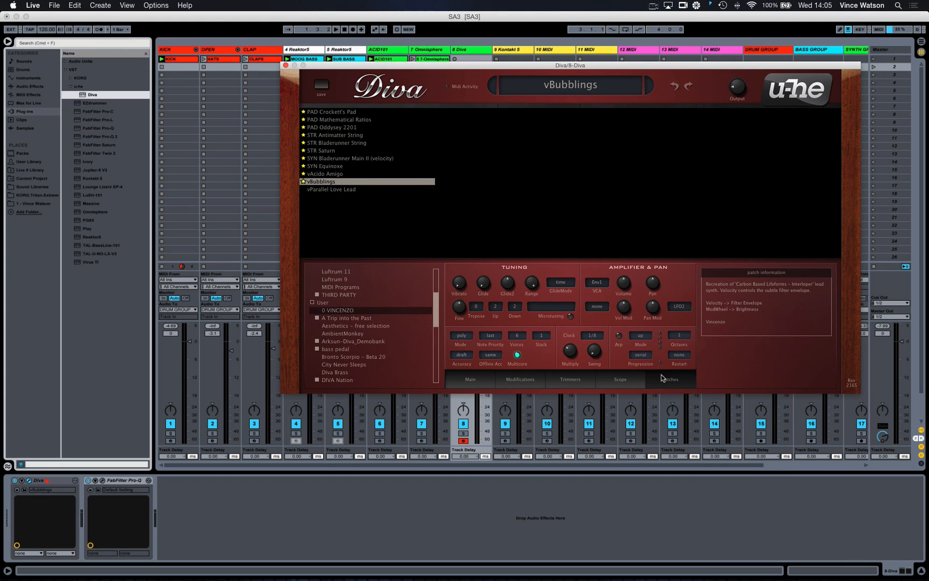
pyautogui.click(470, 383)
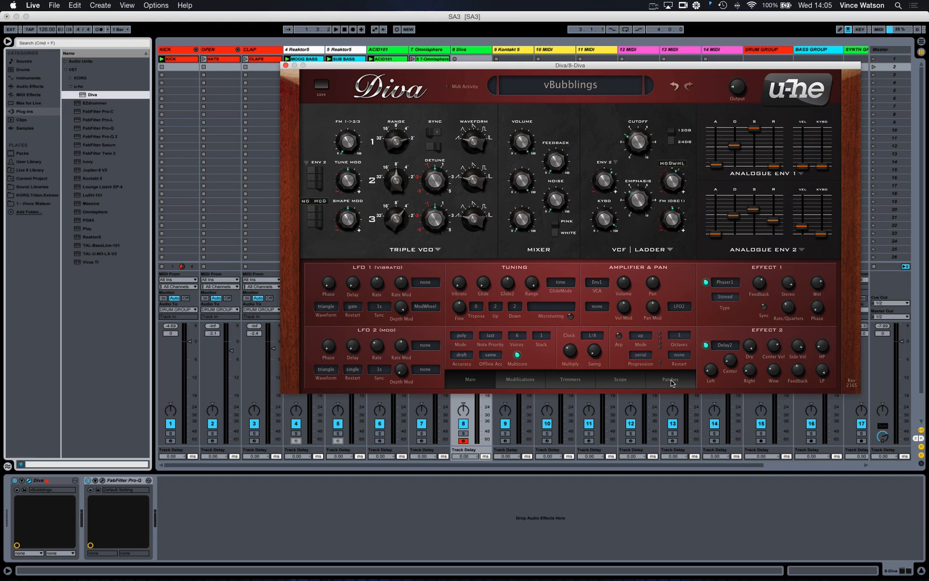
pyautogui.click(286, 65)
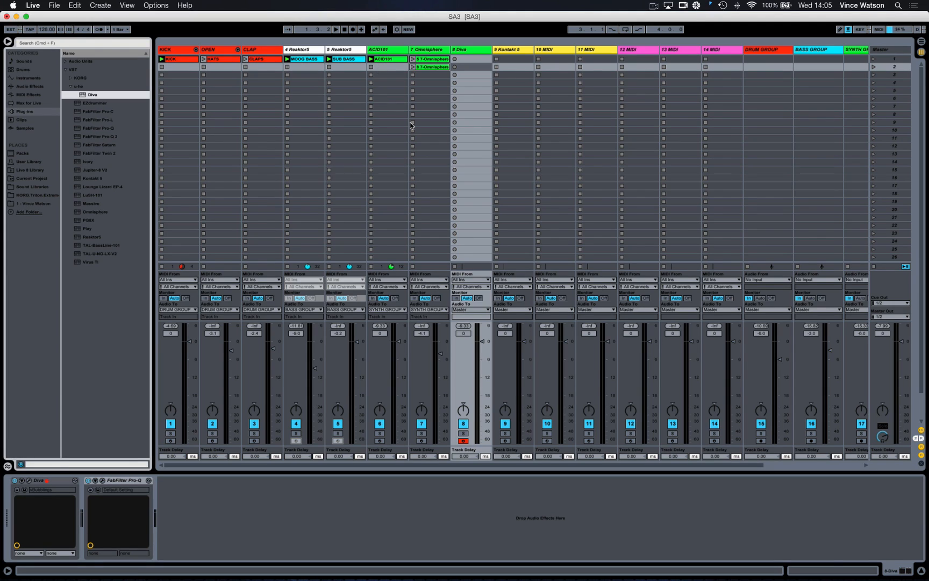
# Record a first MIDI clip in slot 2 of the Diva track while the set plays.
pyautogui.press('space')
pyautogui.press('space')
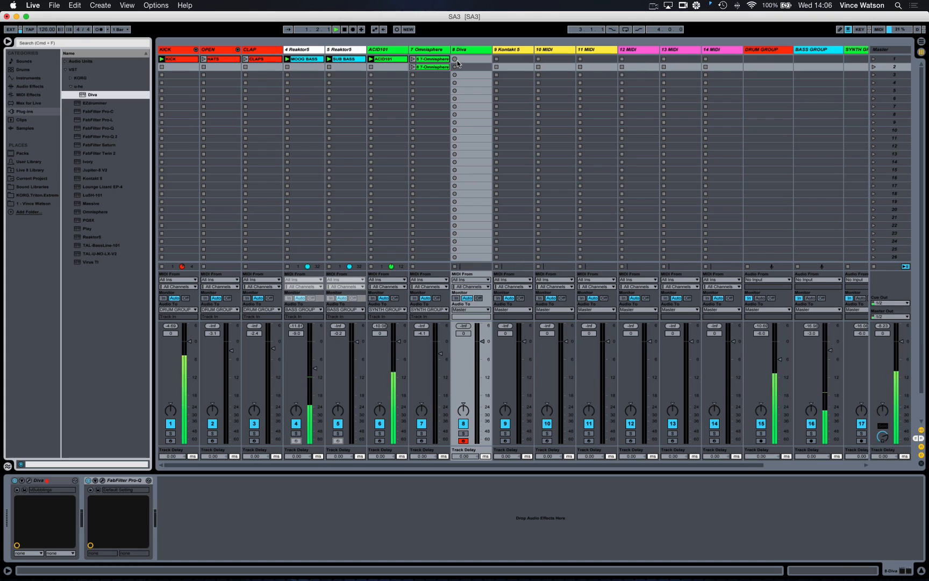
pyautogui.scroll(-1, 455, 63)
pyautogui.click(456, 63)
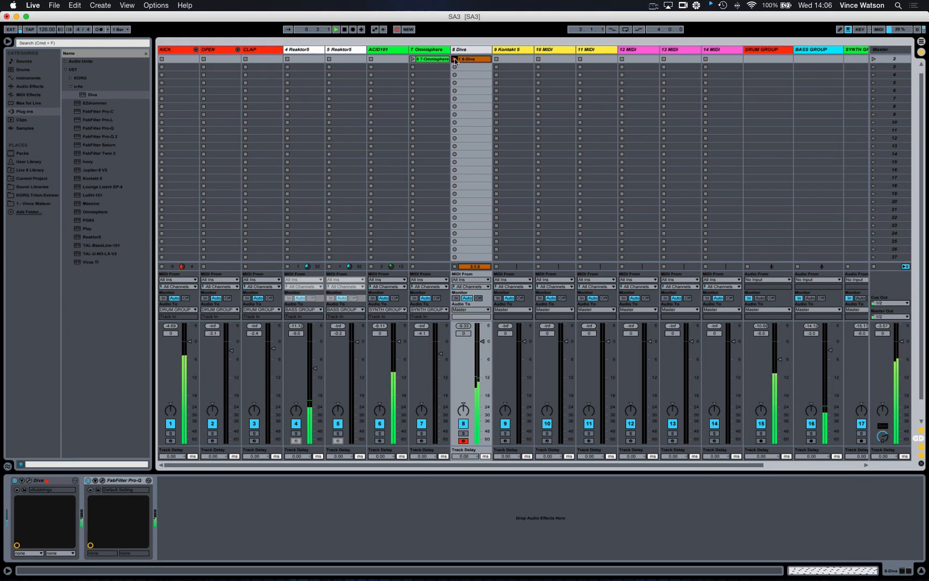
pyautogui.click(454, 59)
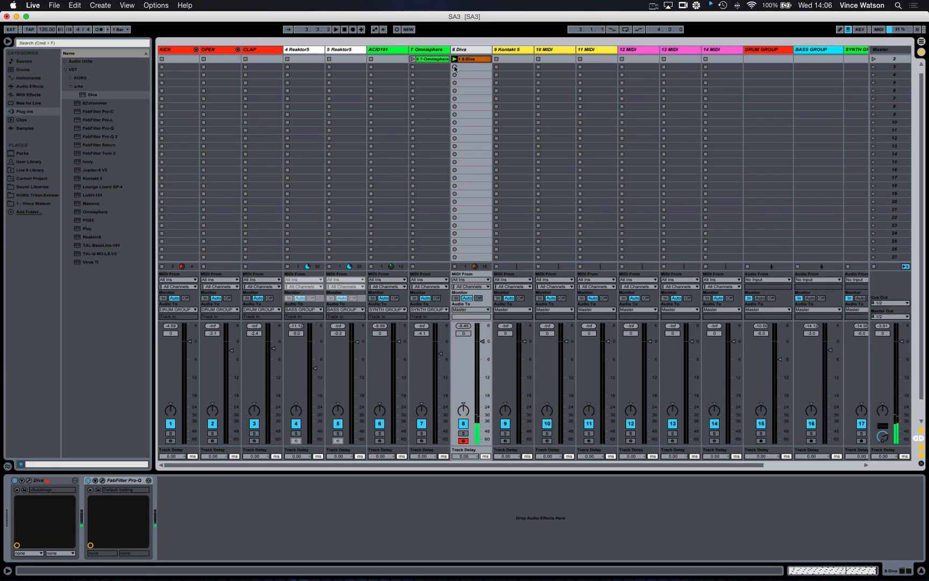
# Record a take in slot 3 of the Diva track and delete it.
pyautogui.press('space')
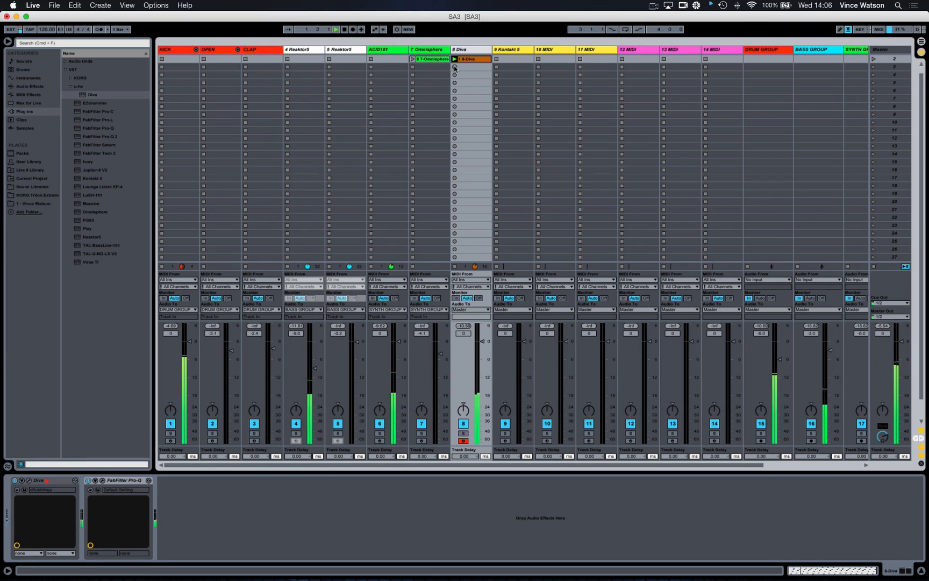
pyautogui.click(454, 67)
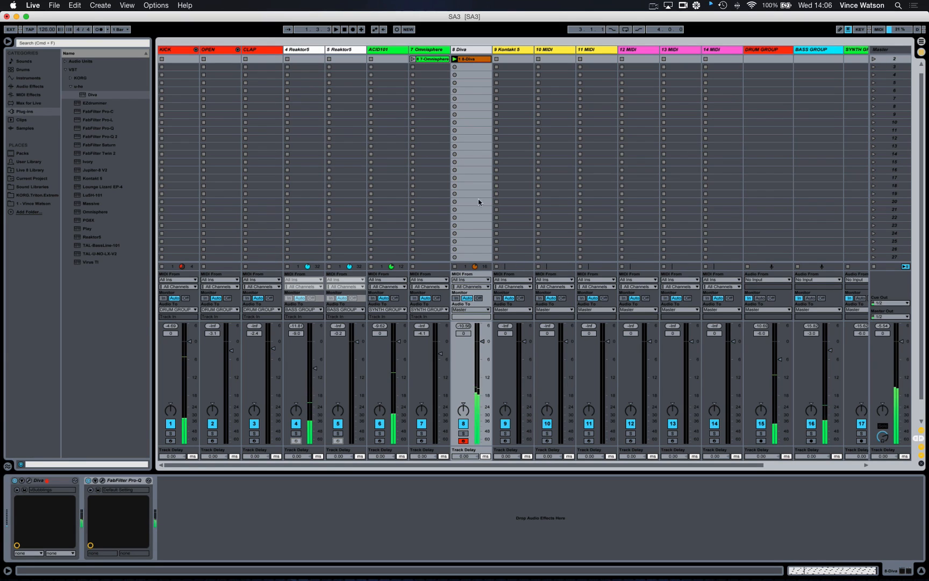
pyautogui.click(455, 67)
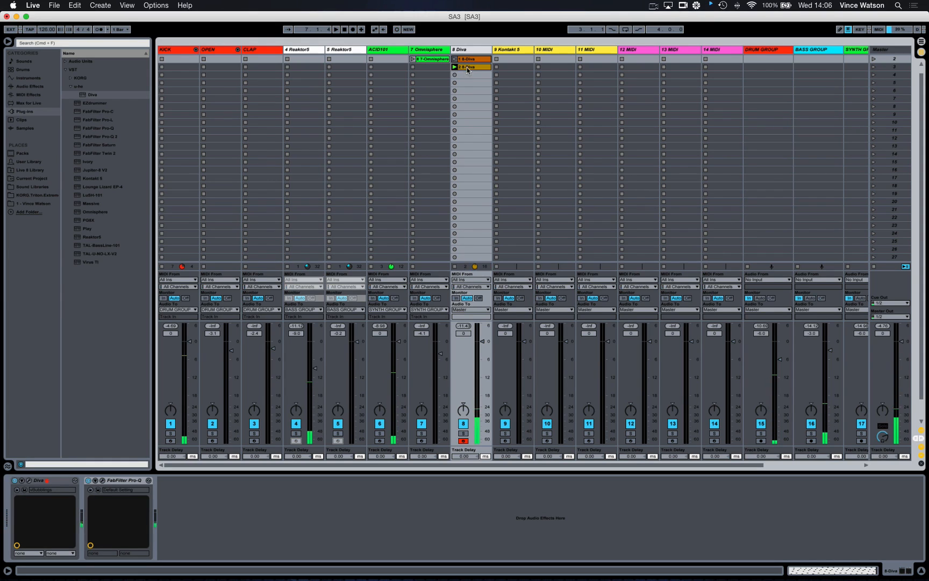
pyautogui.click(460, 68)
pyautogui.press('Delete')
# Restart playback and record a new second MIDI clip in slot 3 of the Diva track.
pyautogui.press('space')
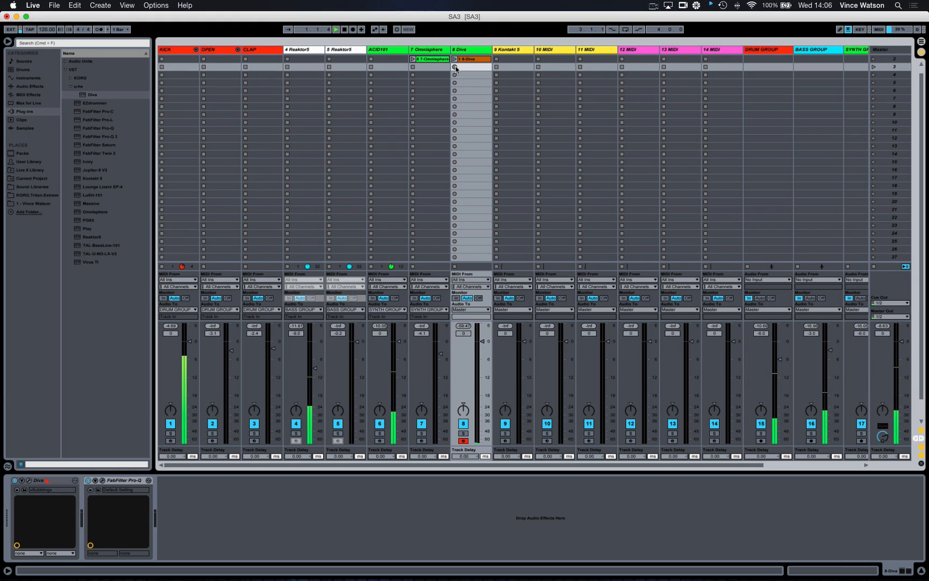
pyautogui.click(456, 68)
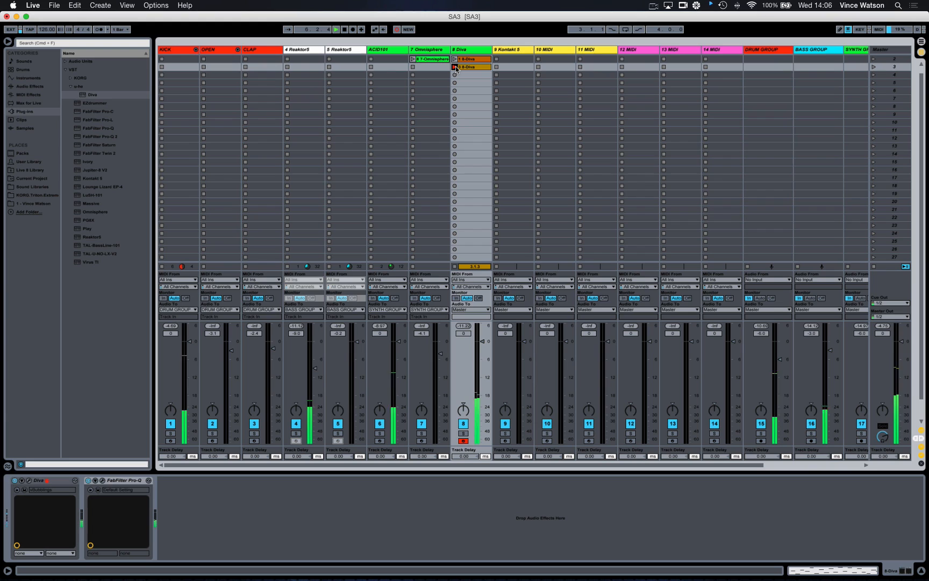
pyautogui.press('space')
# Play the second and first Diva clips in turn to compare them, and stop the track's clips.
pyautogui.press('space')
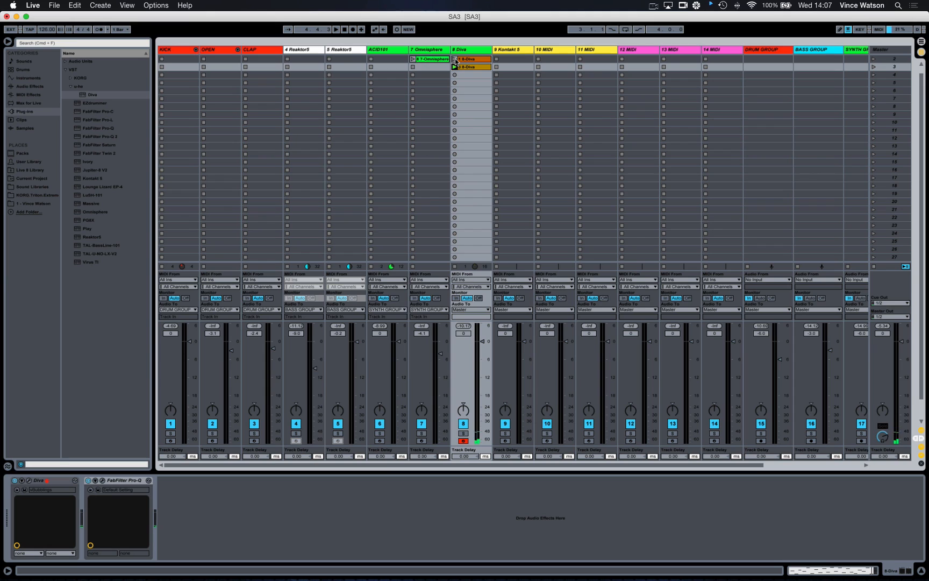
pyautogui.click(455, 60)
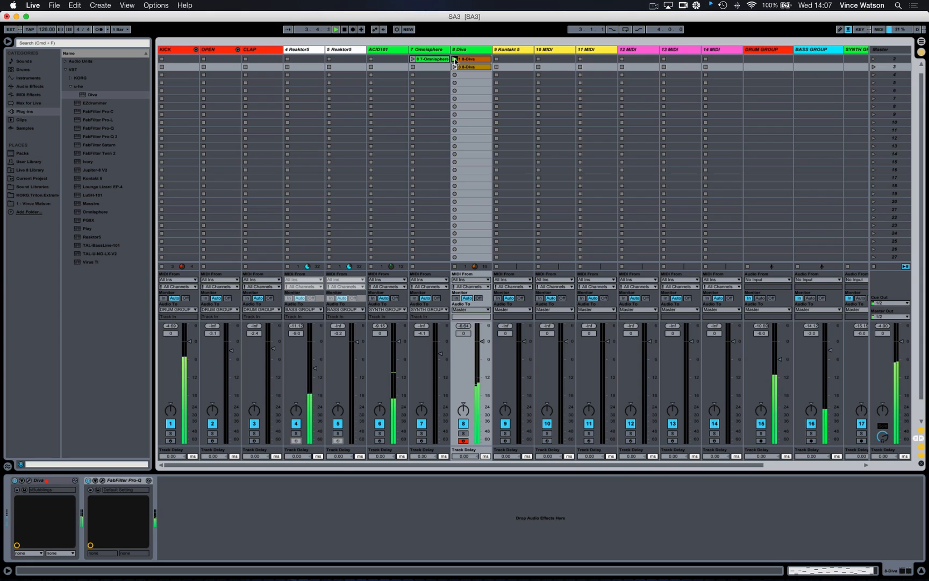
pyautogui.click(454, 267)
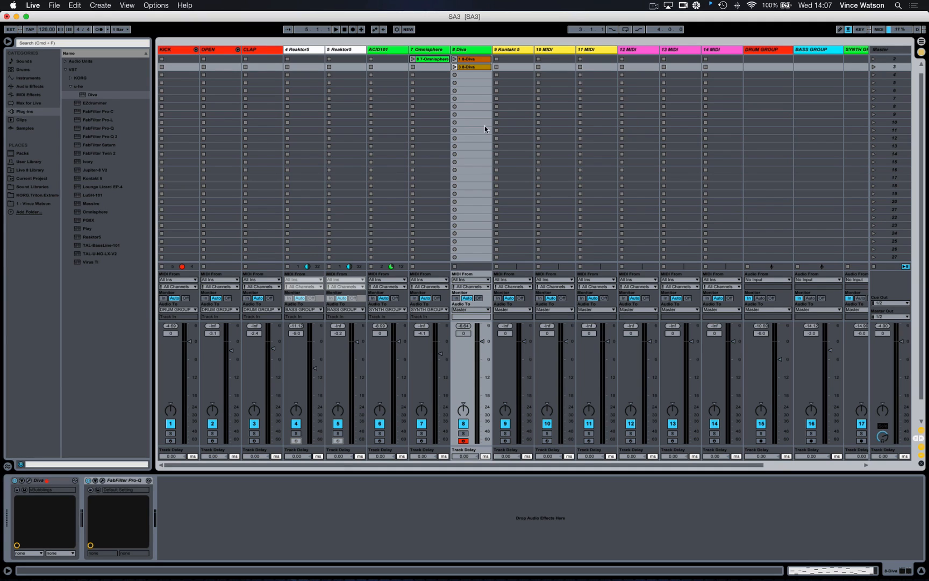
# Select both Diva clips and colour them green.
pyautogui.moveTo(477, 90); pyautogui.dragTo(479, 60)
pyautogui.rightClick(478, 61)
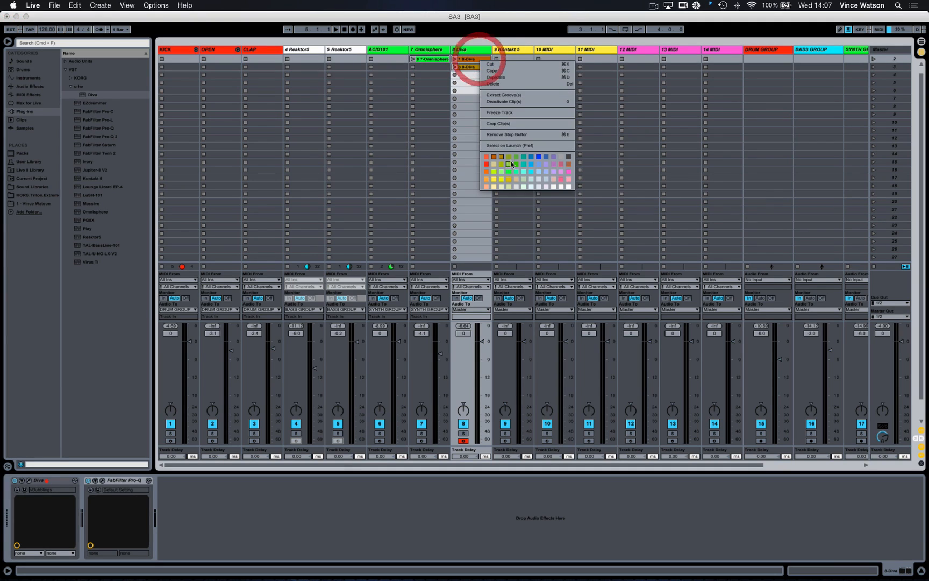
pyautogui.click(509, 171)
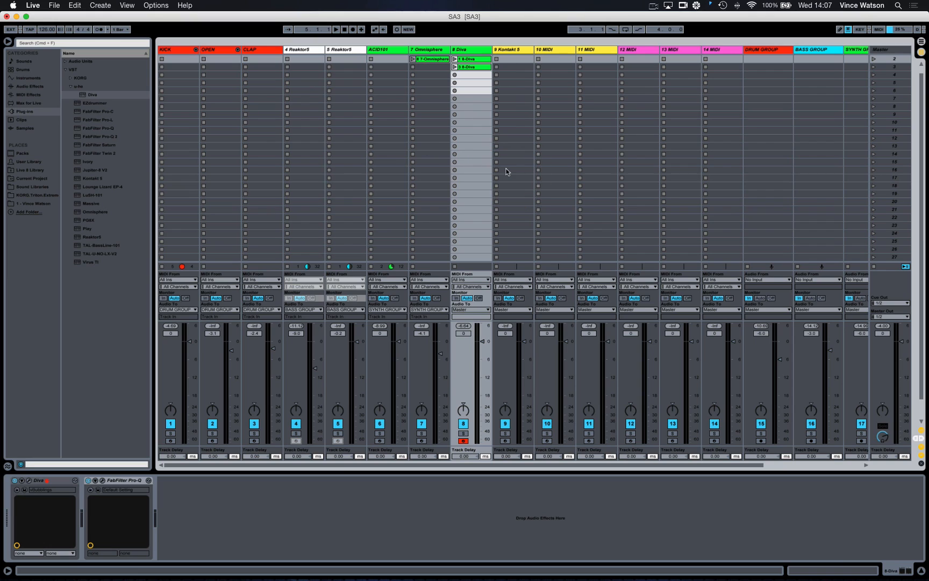
pyautogui.scroll(1, 456, 171)
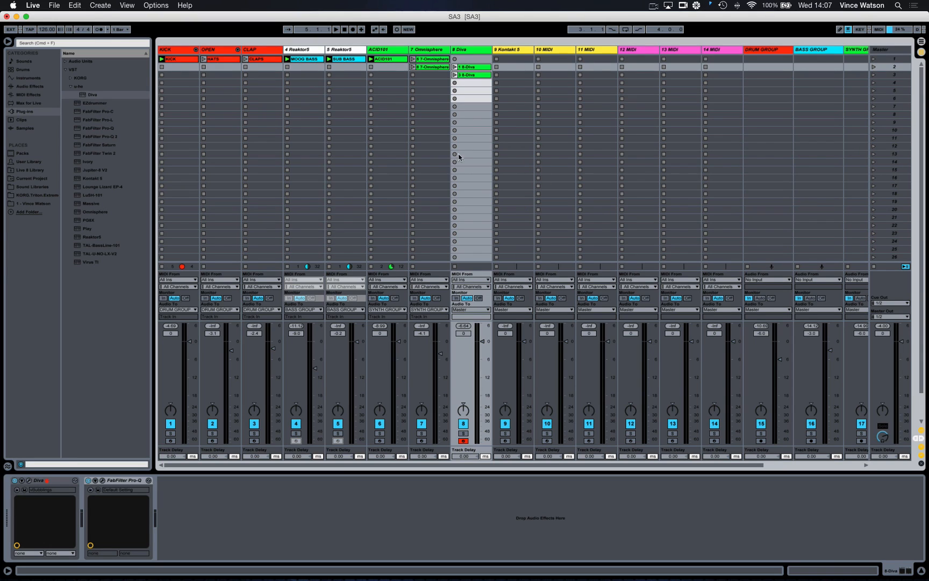
# Rename the Diva track BUBBLES.
pyautogui.click(461, 49)
pyautogui.press('super+r')
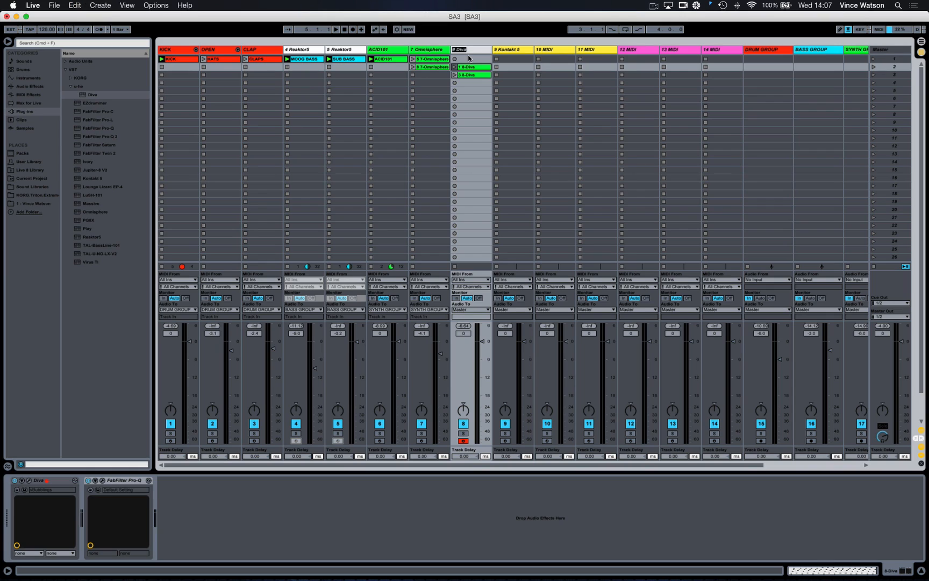
pyautogui.write('BUBLES')
pyautogui.press('Return')
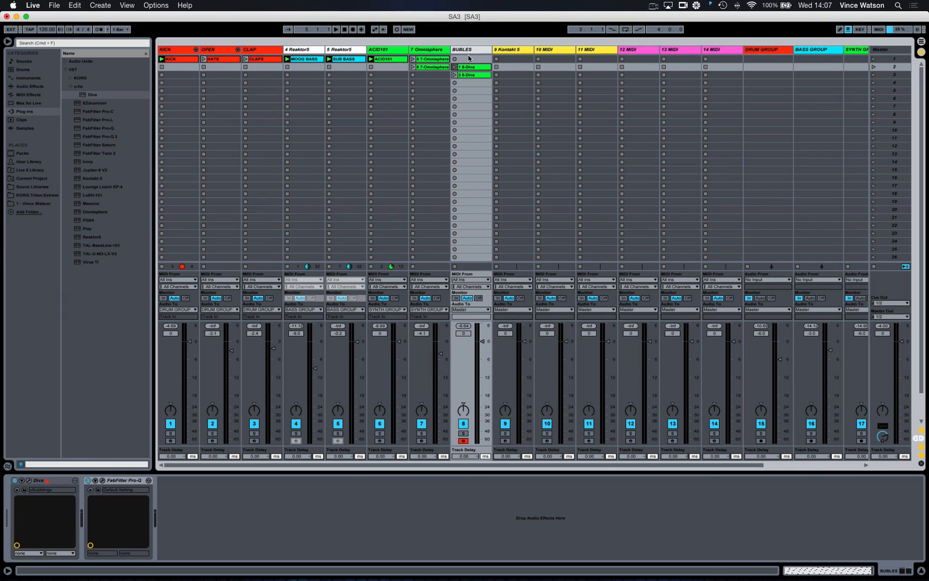
pyautogui.click(463, 52)
pyautogui.press('super+r')
pyautogui.write('BU')
pyautogui.press('Return')
# Rename the Omnisphere track STABS.
pyautogui.click(434, 51)
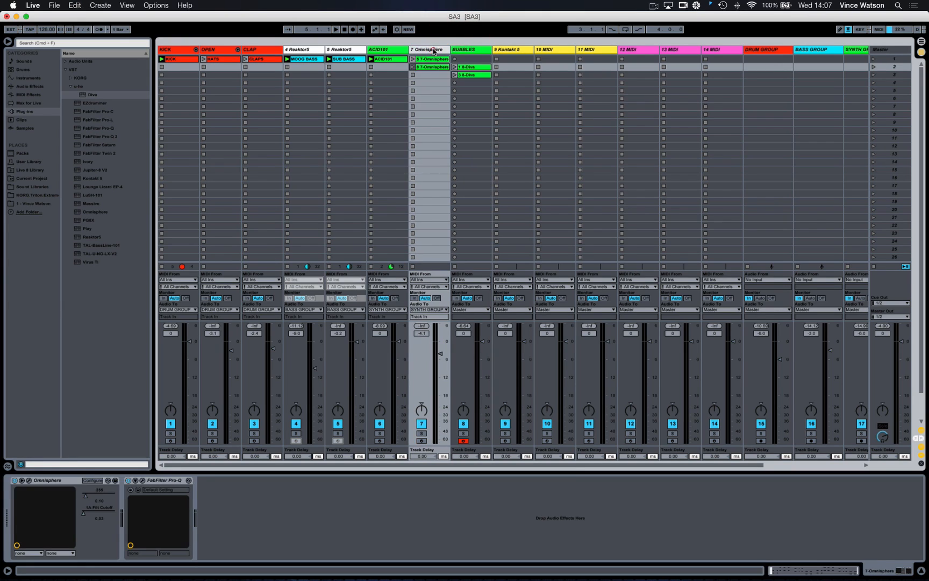
pyautogui.press('super+r')
pyautogui.write('STA')
pyautogui.press('Return')
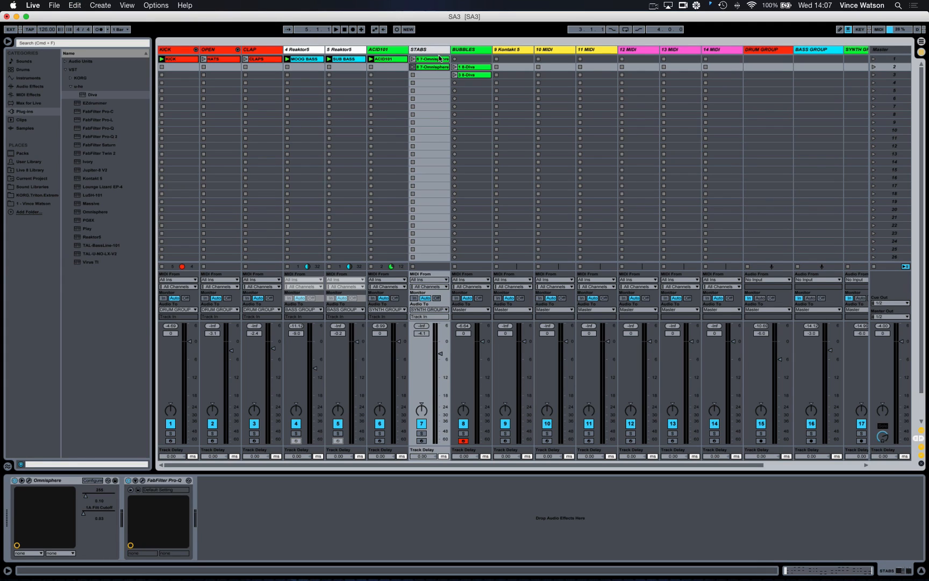
# Rename the two clips on the BUBBLES track BUBBLES 1 and BUBBLES 2.
pyautogui.click(472, 69)
pyautogui.press('super+r')
pyautogui.write('B')
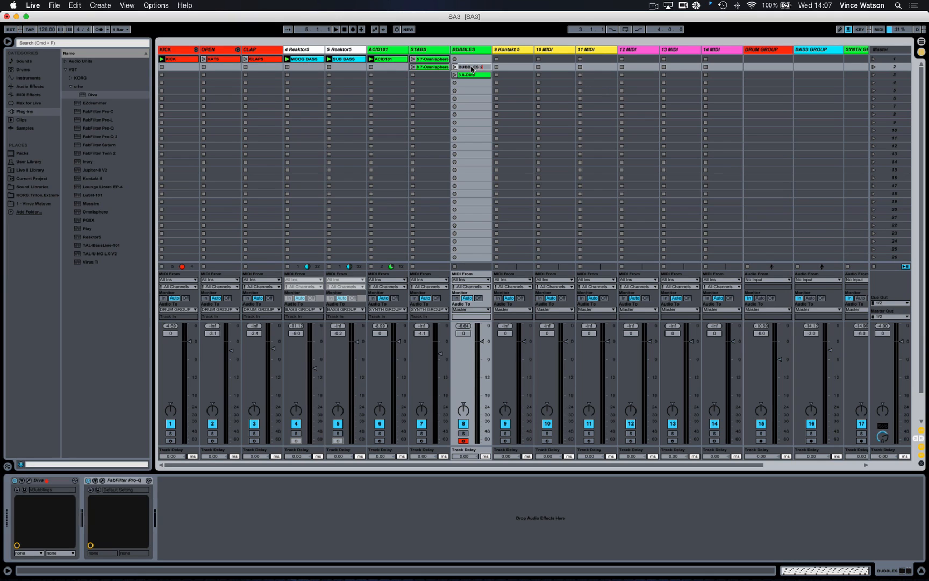
pyautogui.press('Return')
pyautogui.click(469, 75)
pyautogui.press('super+r')
pyautogui.write('BU')
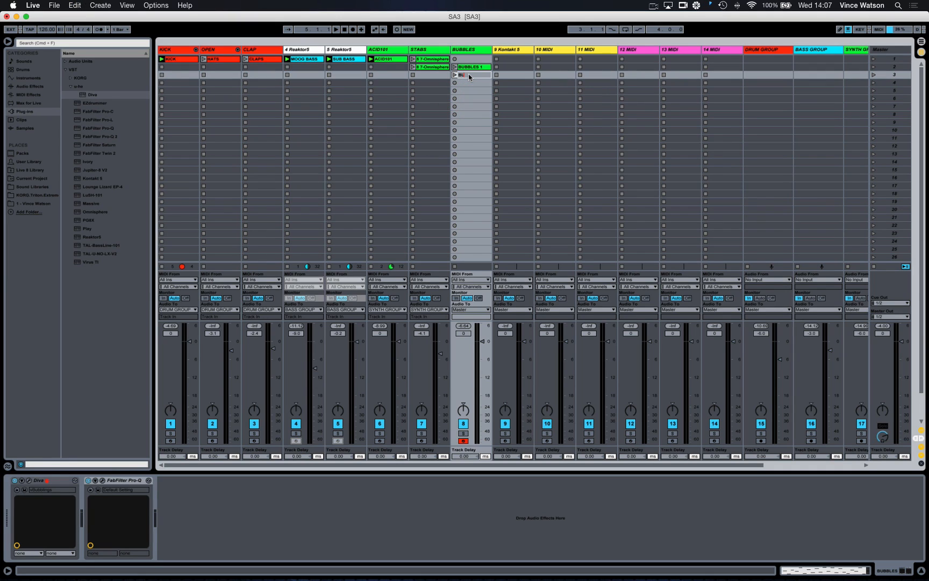
pyautogui.press('Return')
# Rename the first clip on the STABS track STABS 1.
pyautogui.click(430, 59)
pyautogui.press('super+r')
pyautogui.write('STABS 1')
pyautogui.press('Return')
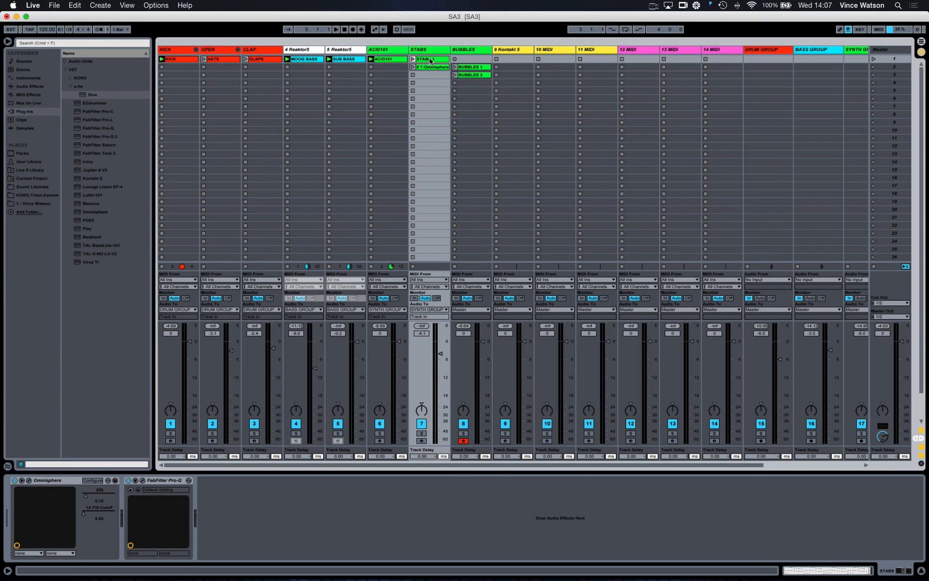
# Rename the second clip on the STABS track STABS 2.
pyautogui.click(433, 67)
pyautogui.press('super+r')
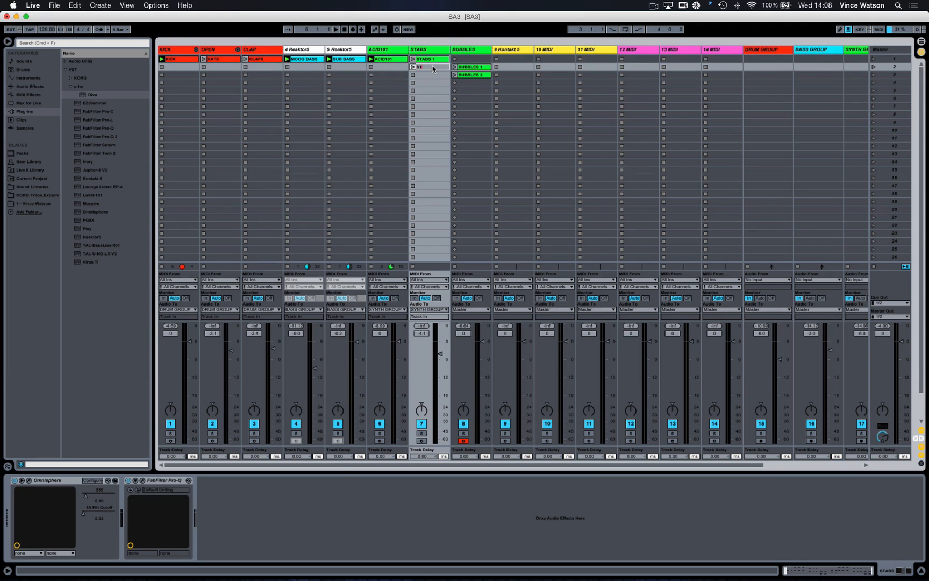
pyautogui.write('2')
pyautogui.press('Return')
pyautogui.click(434, 67)
pyautogui.write('2')
pyautogui.press('Return')
# Rename the Reaktor5 track that holds the SUB BASS clip SUBS.
pyautogui.click(341, 49)
pyautogui.click(309, 50)
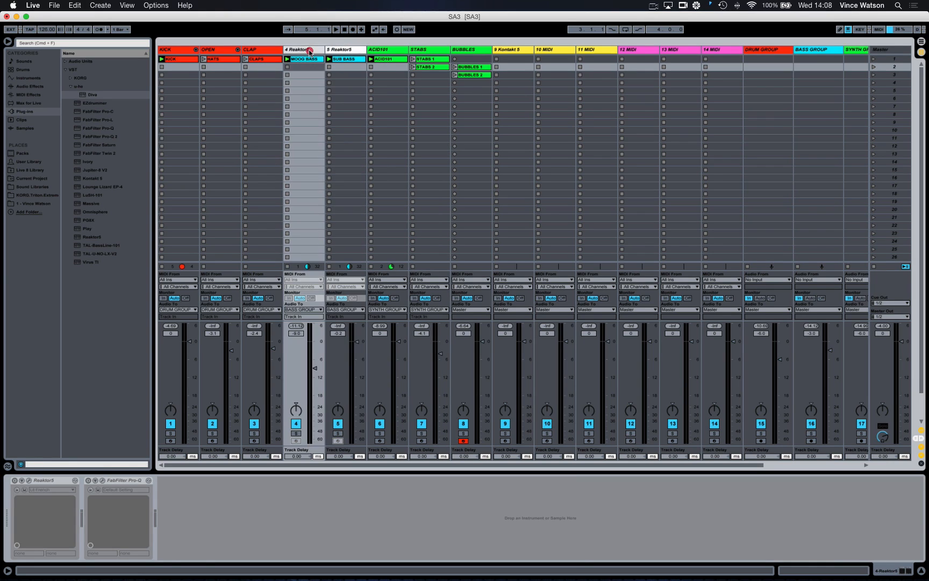
pyautogui.click(350, 51)
pyautogui.press('super+r')
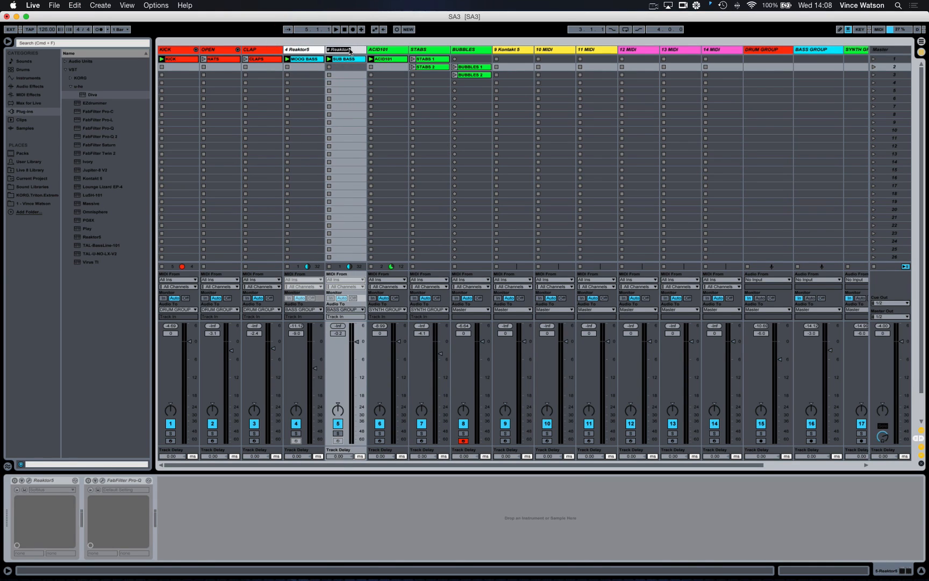
pyautogui.write('SUBS')
pyautogui.press('Return')
# Rename the Reaktor5 track that holds the MOOG BASS clip MOOG.
pyautogui.click(305, 48)
pyautogui.press('super+r')
pyautogui.write('M')
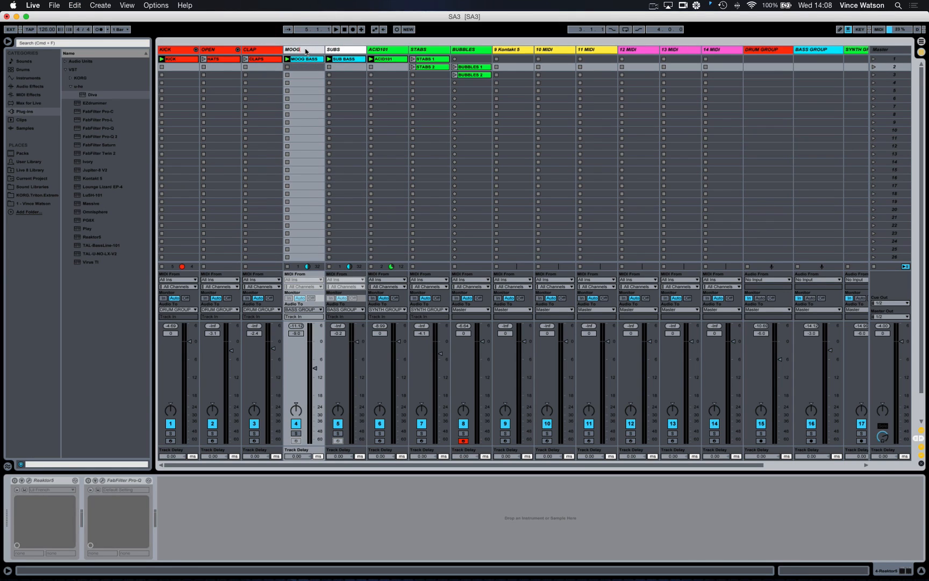
pyautogui.press('Return')
# Stop all playing clips and route the BUBBLES track's audio output to SYNTH GROUP.
pyautogui.click(874, 267)
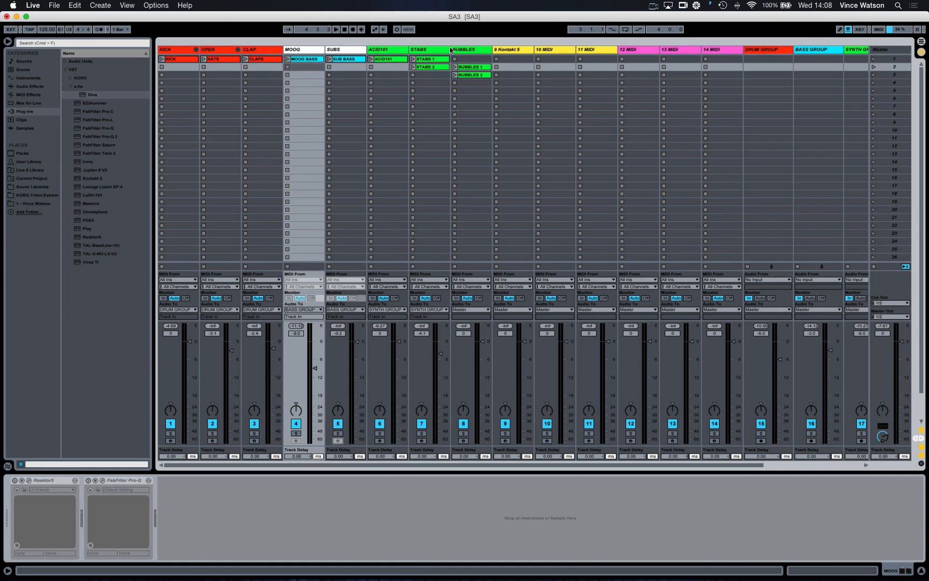
pyautogui.click(474, 311)
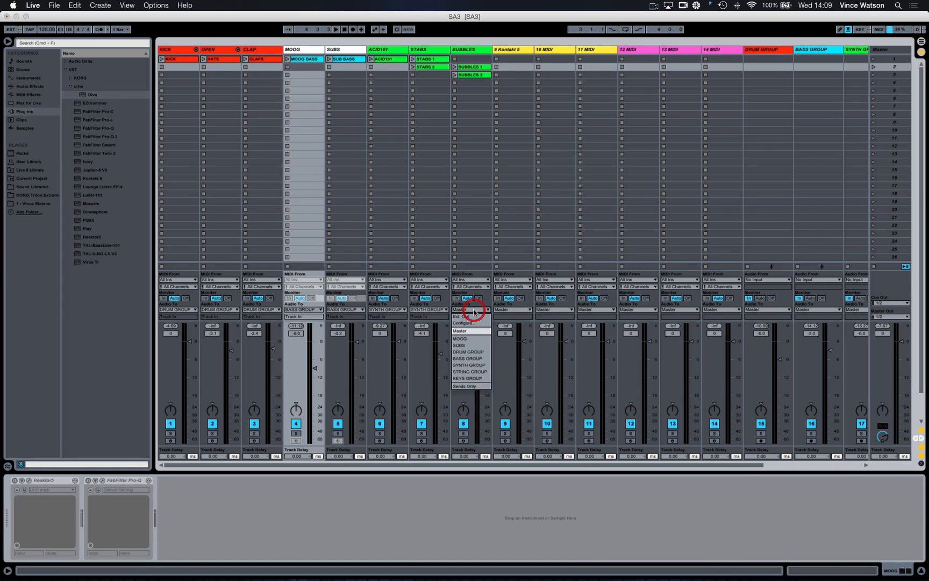
pyautogui.click(469, 365)
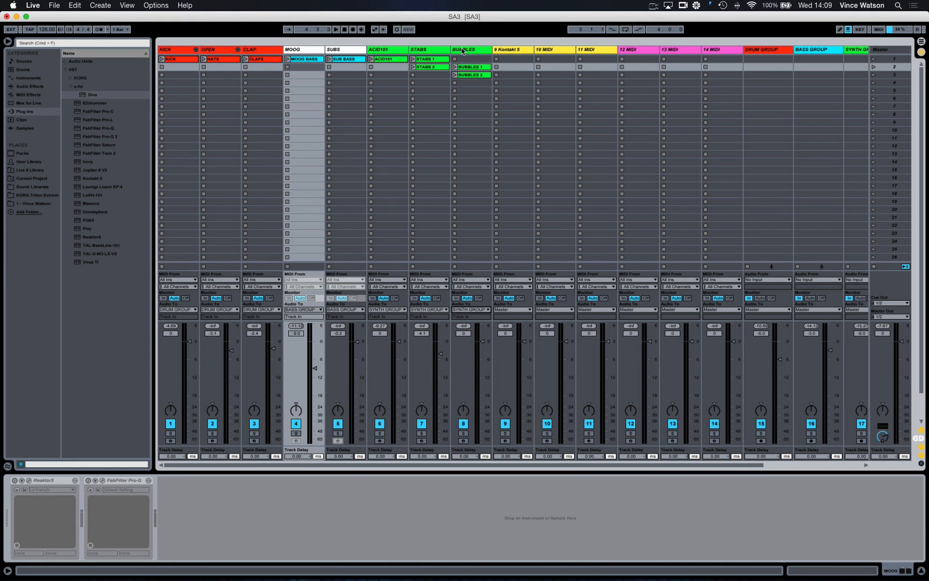
# Open FabFilter Pro-Q on the STABS track and set its analyzer to Pre+Post with the STABS 1 clip playing.
pyautogui.click(434, 51)
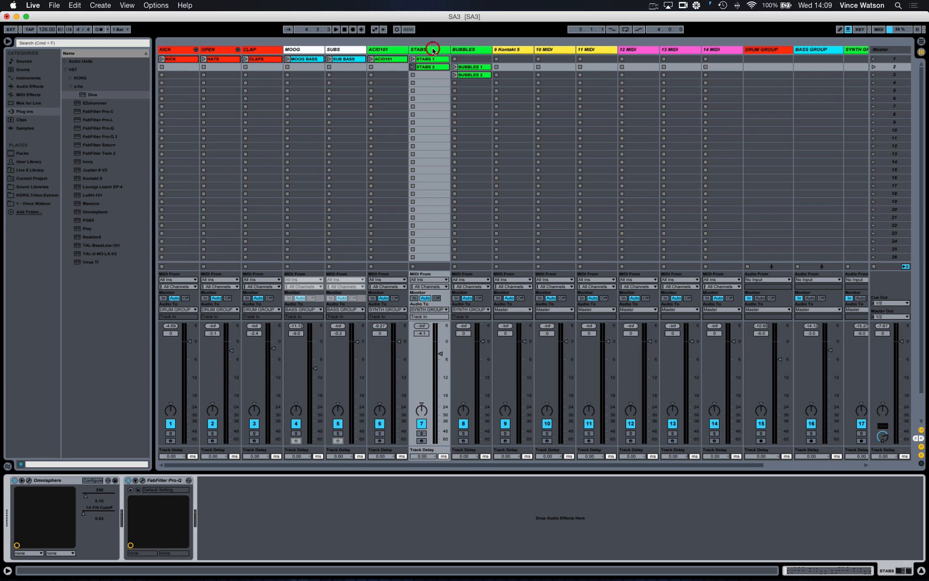
pyautogui.click(141, 480)
pyautogui.moveTo(289, 74); pyautogui.dragTo(292, 147)
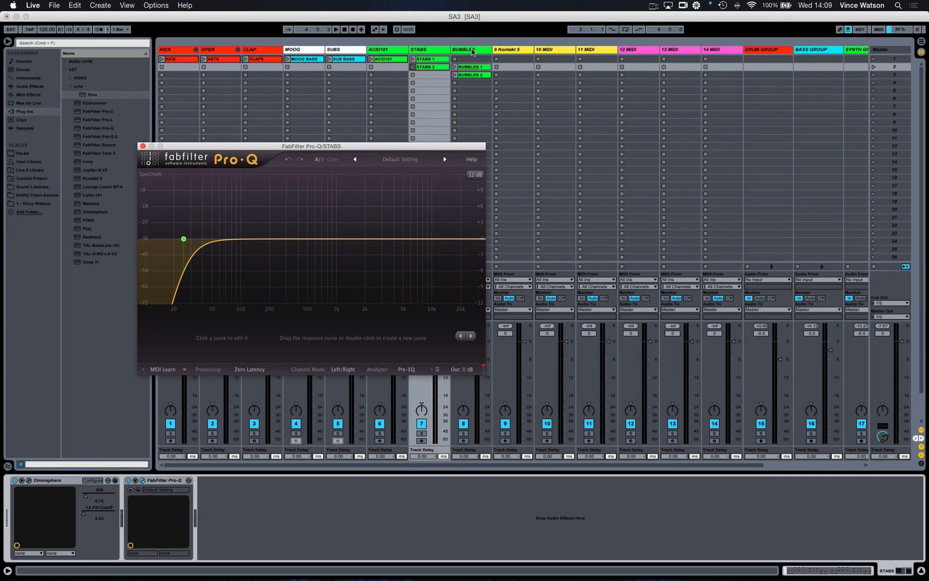
pyautogui.click(412, 59)
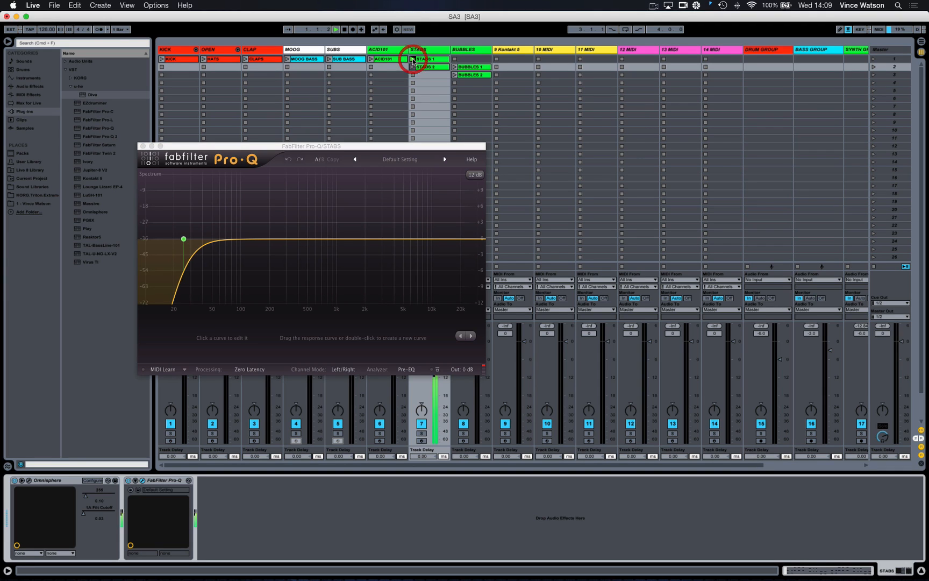
pyautogui.click(406, 370)
pyautogui.click(413, 410)
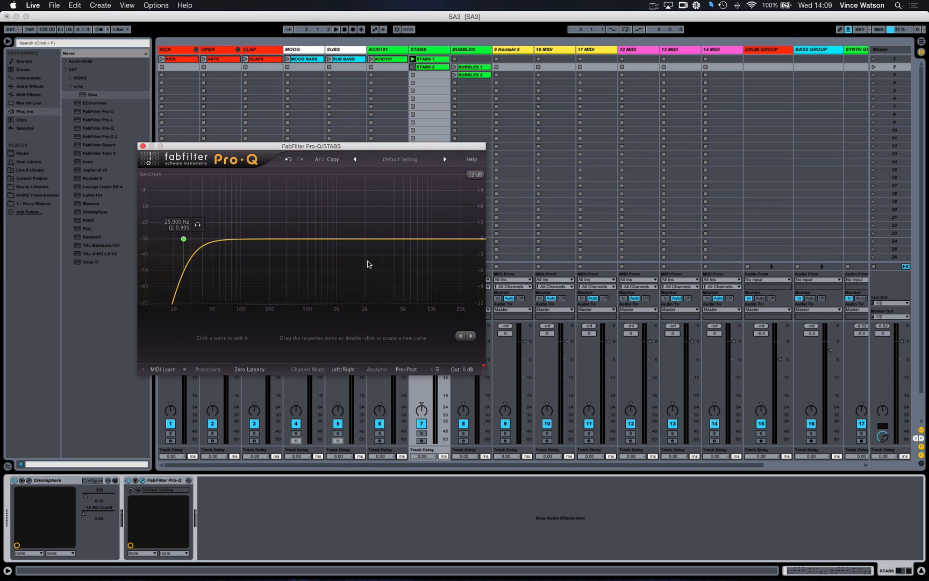
# Raise the STABS track's low cut to about 85 Hz while auditioning the clip, and close the EQ.
pyautogui.press('space')
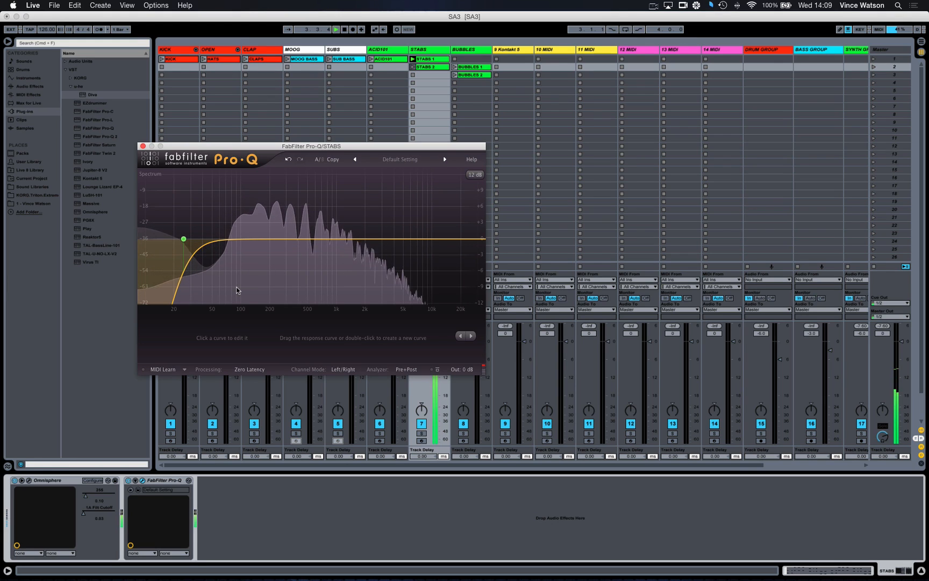
pyautogui.press('space')
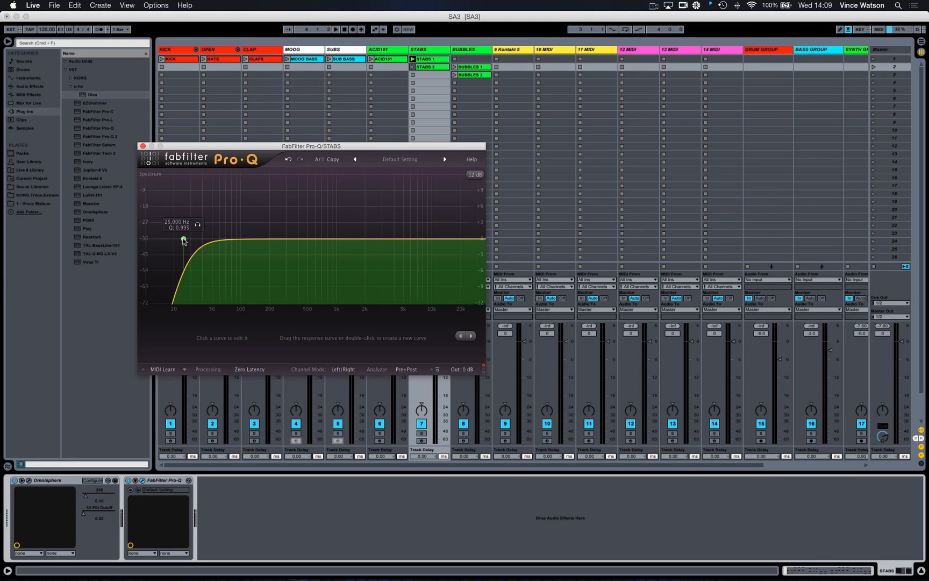
pyautogui.press('space')
pyautogui.moveTo(183, 241); pyautogui.dragTo(233, 239)
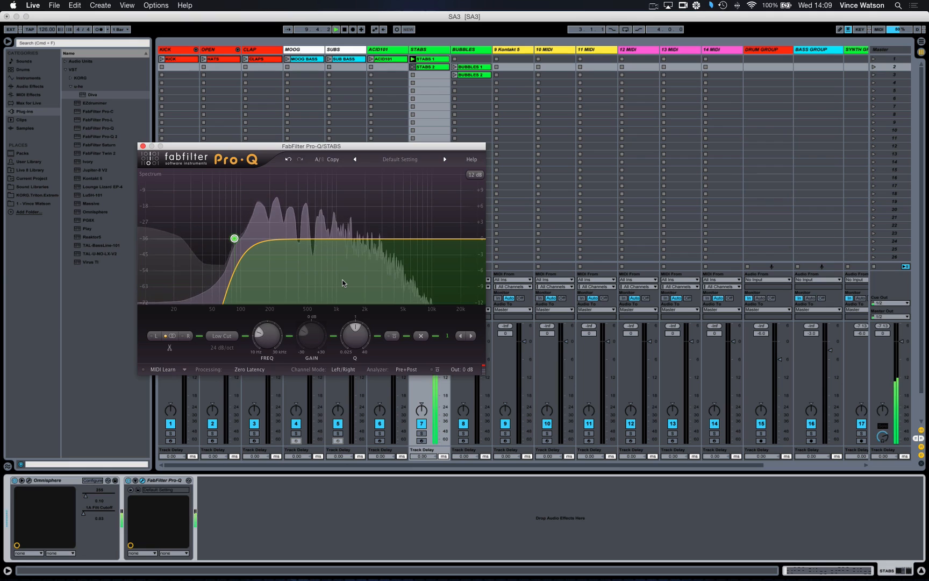
pyautogui.press('space')
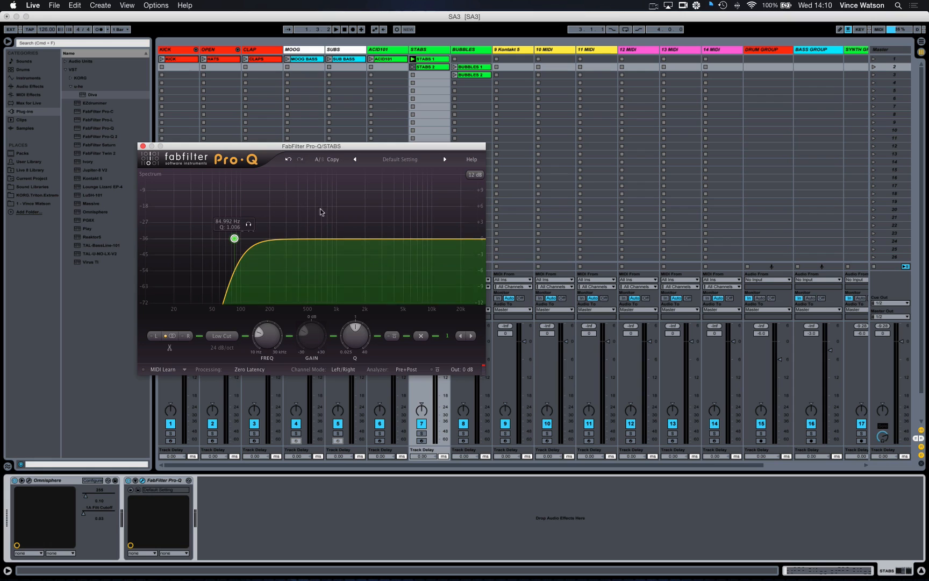
pyautogui.press('space')
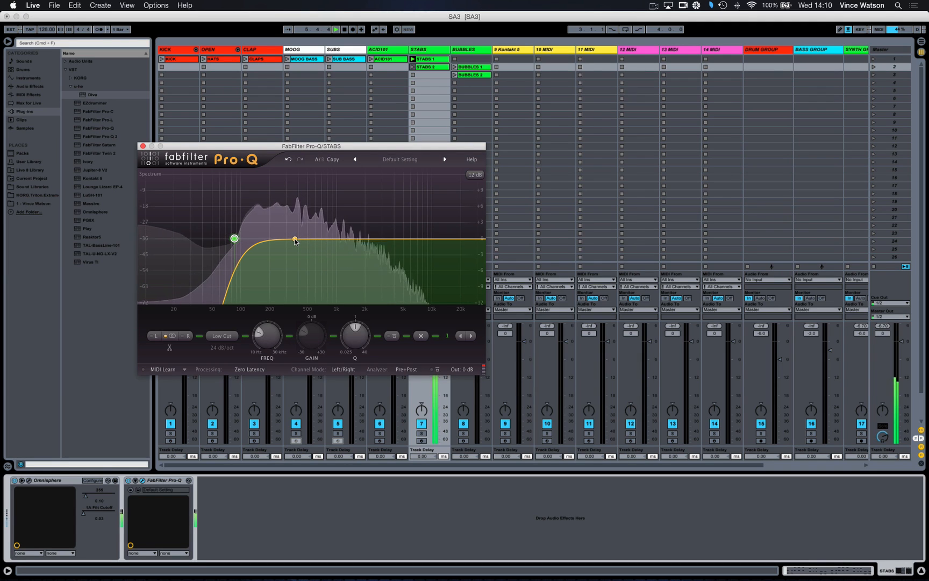
pyautogui.press('space')
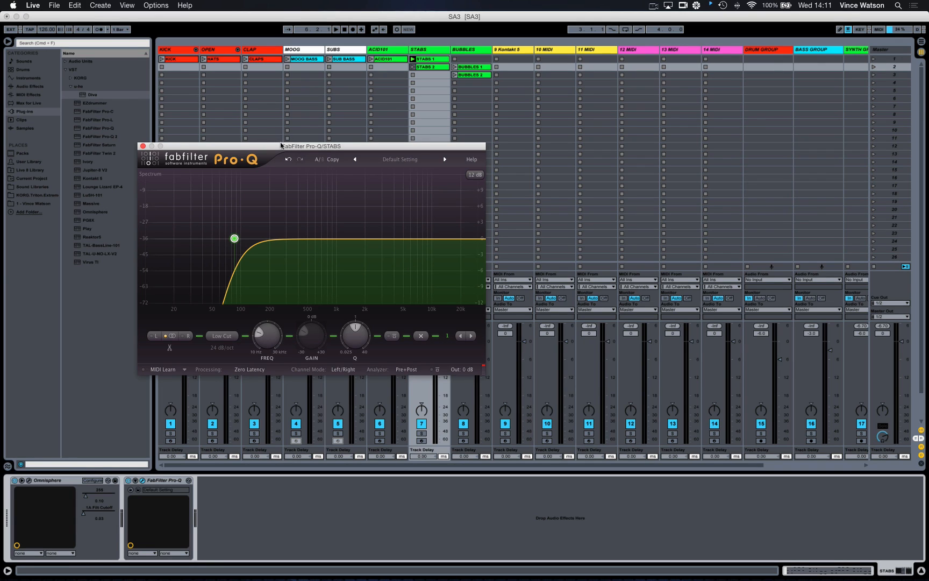
pyautogui.click(142, 147)
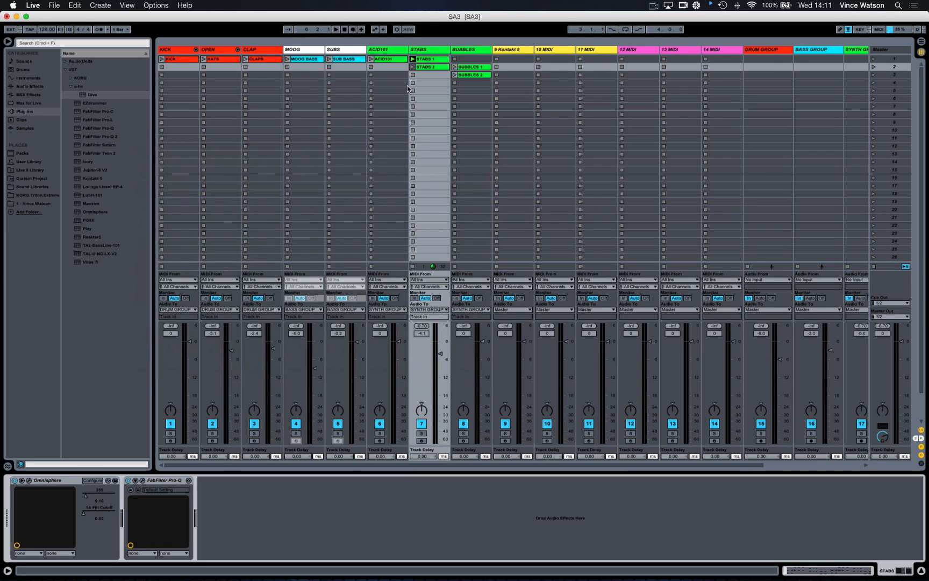
# Open FabFilter Pro-Q on the BUBBLES track and play the BUBBLES 1 clip with the STABS clip stopped.
pyautogui.click(476, 49)
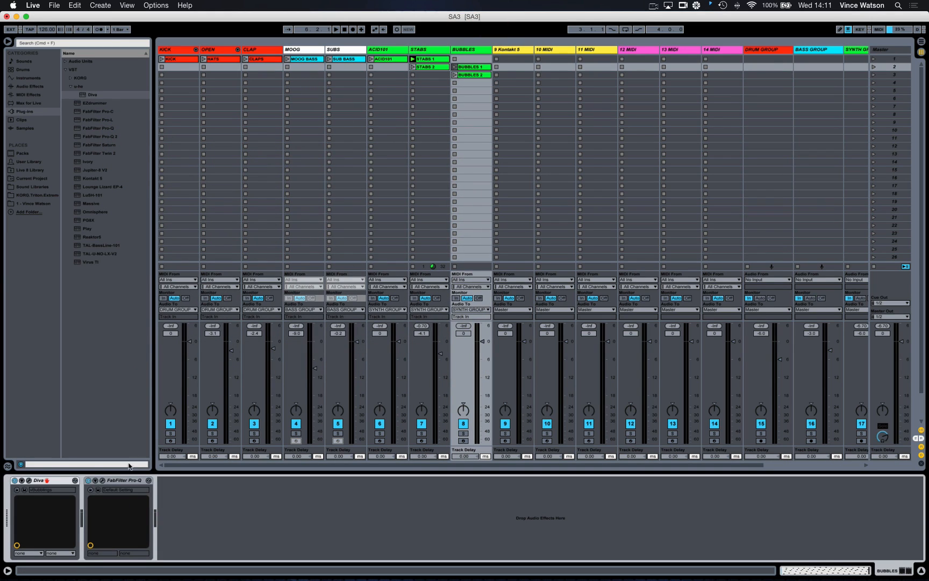
pyautogui.click(101, 480)
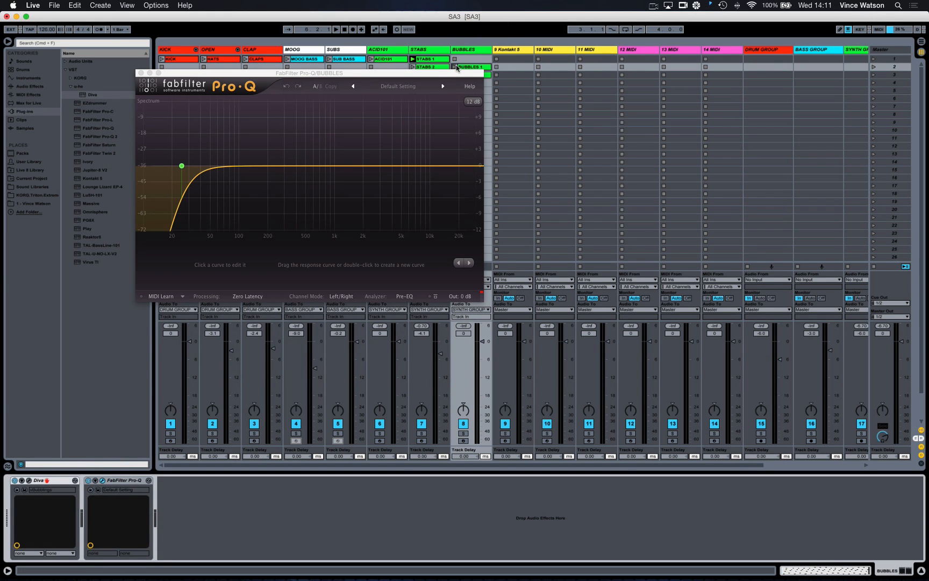
pyautogui.click(423, 424)
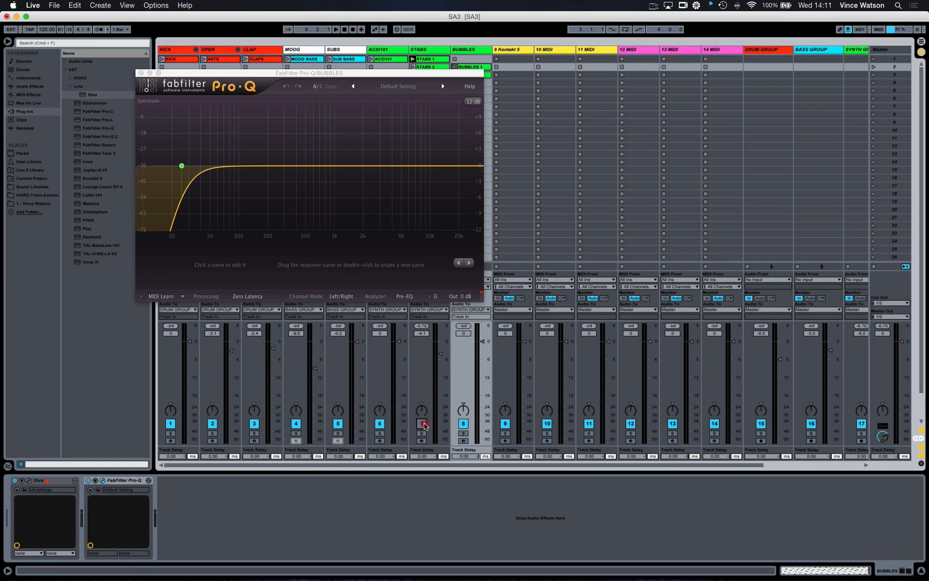
pyautogui.moveTo(349, 74); pyautogui.dragTo(673, 72)
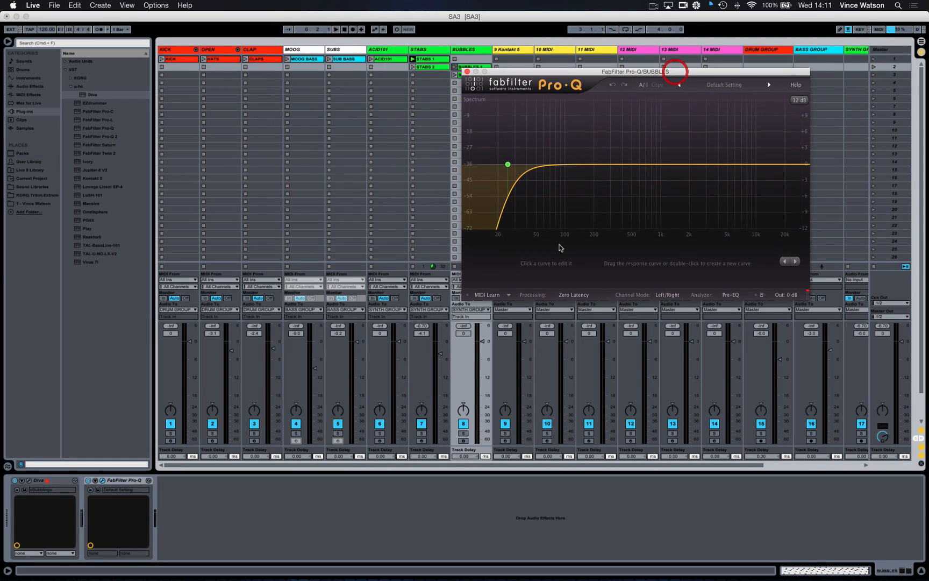
pyautogui.click(413, 266)
pyautogui.click(455, 66)
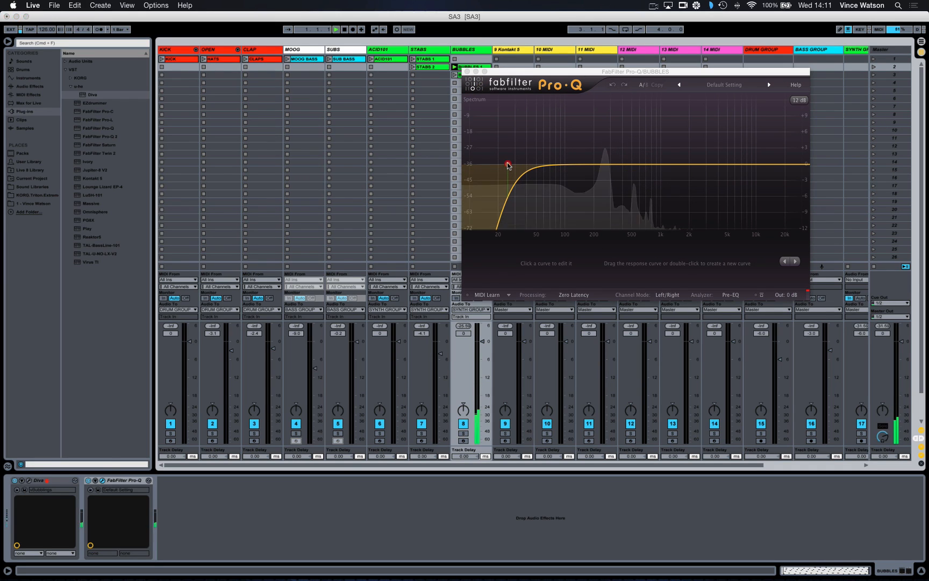
# Raise the BUBBLES track's low cut to just above 200 Hz and compare it with the original EQ state using A/B.
pyautogui.click(508, 165)
pyautogui.moveTo(526, 165); pyautogui.dragTo(602, 165)
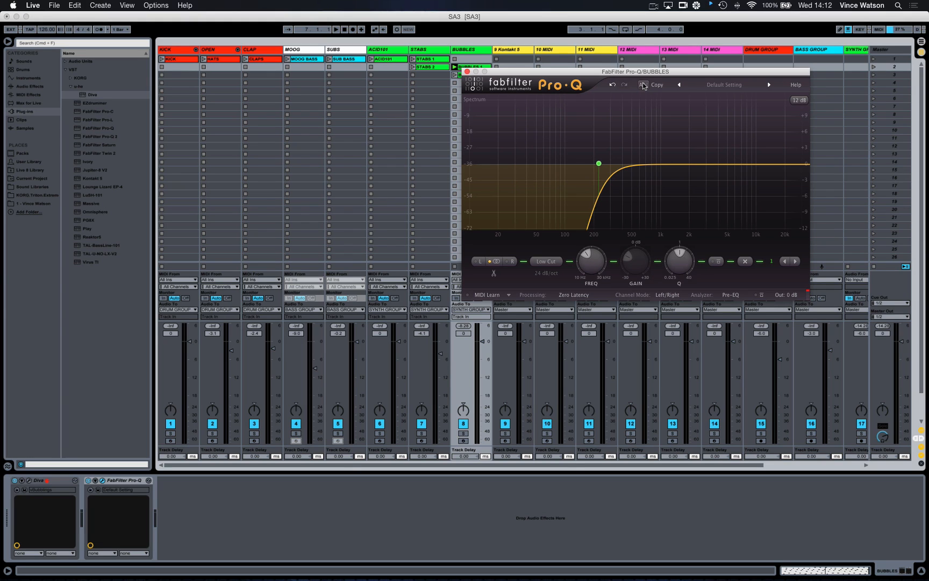
pyautogui.press('space')
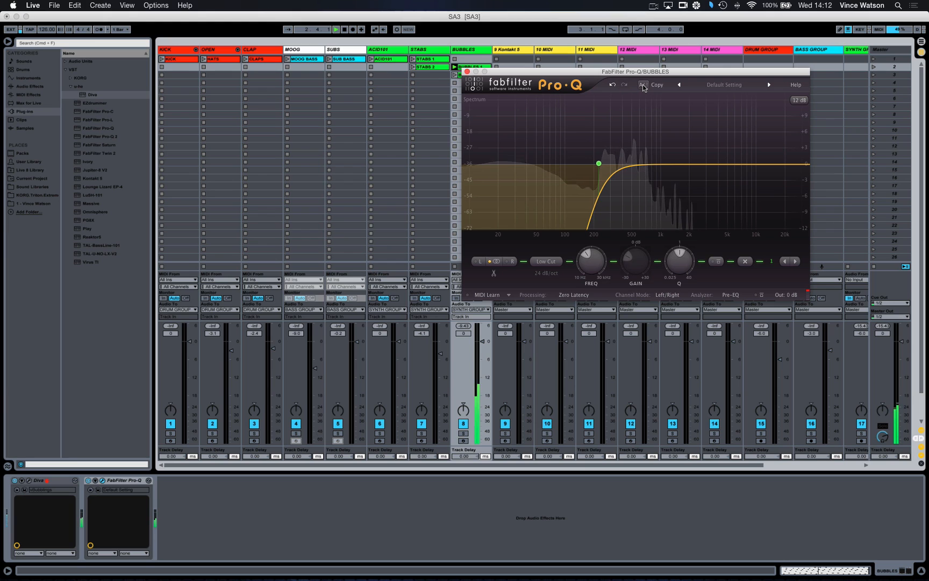
pyautogui.click(643, 85)
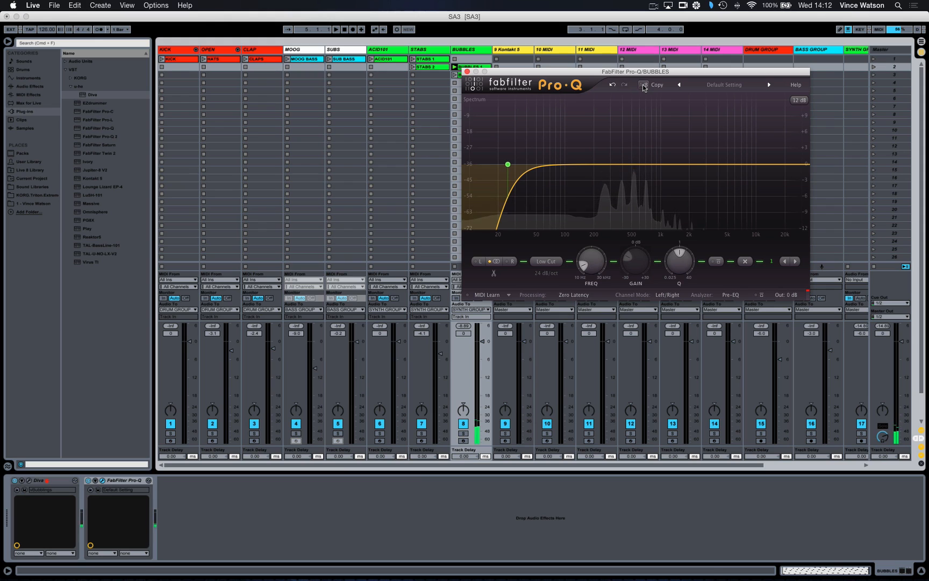
pyautogui.click(643, 88)
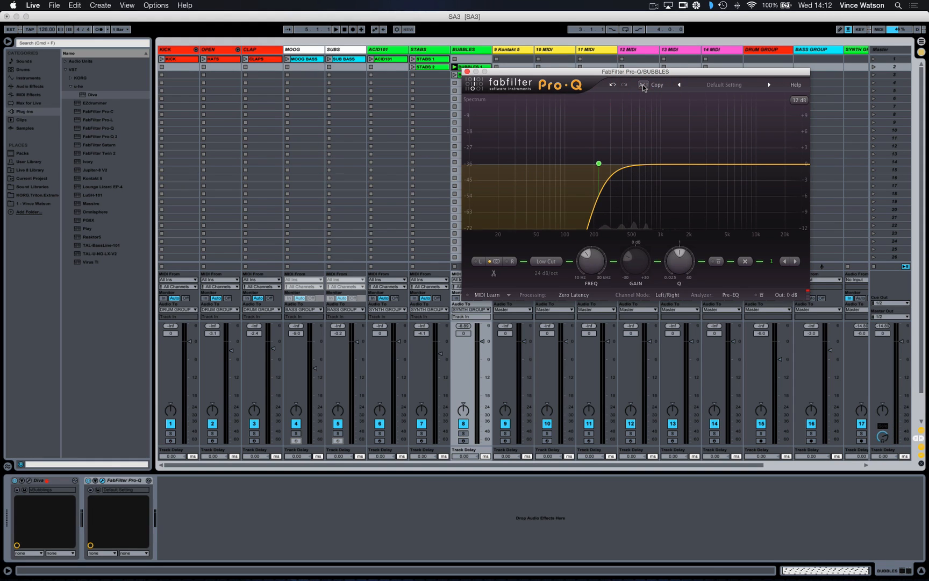
pyautogui.click(467, 72)
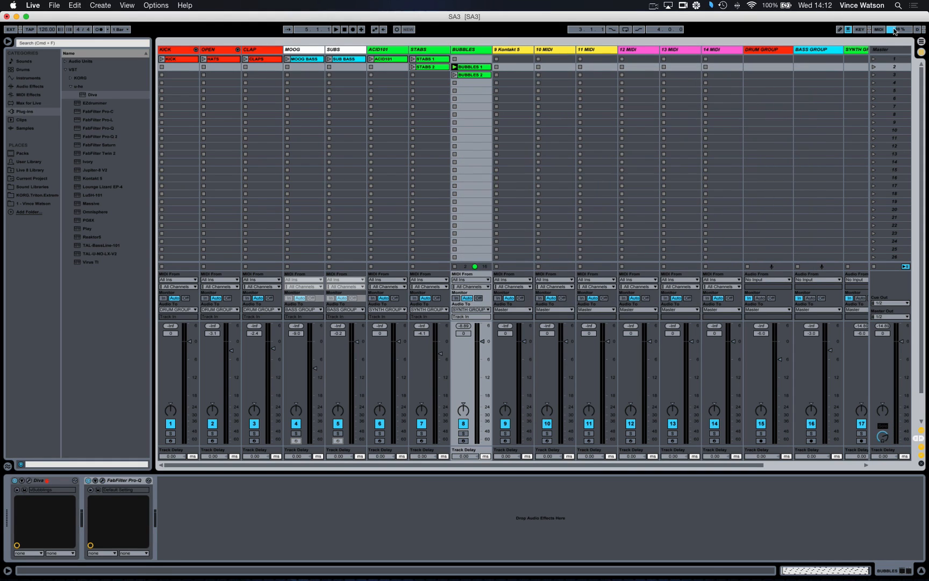
# Freeze the BUBBLES track and select its BUBBLES 2 clip.
pyautogui.click(472, 51)
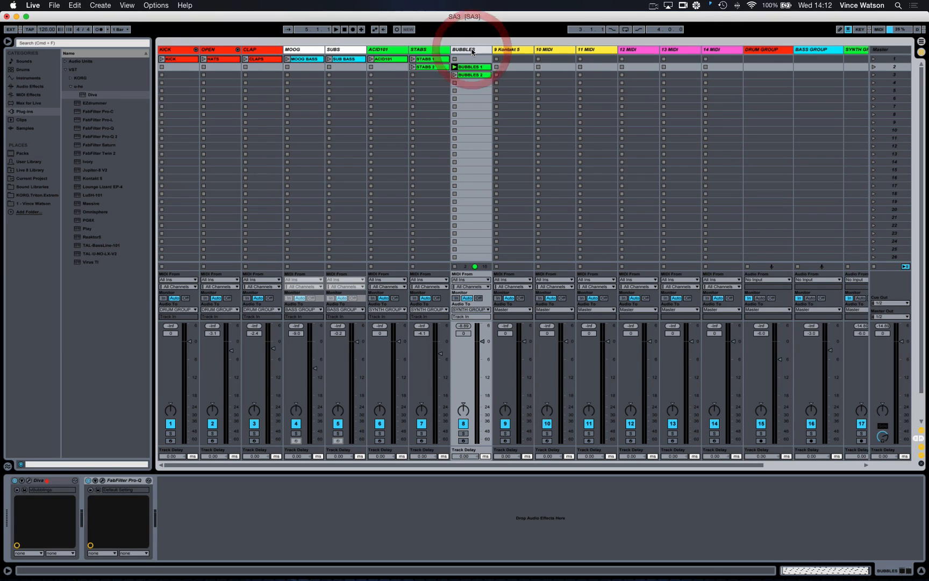
pyautogui.rightClick(472, 51)
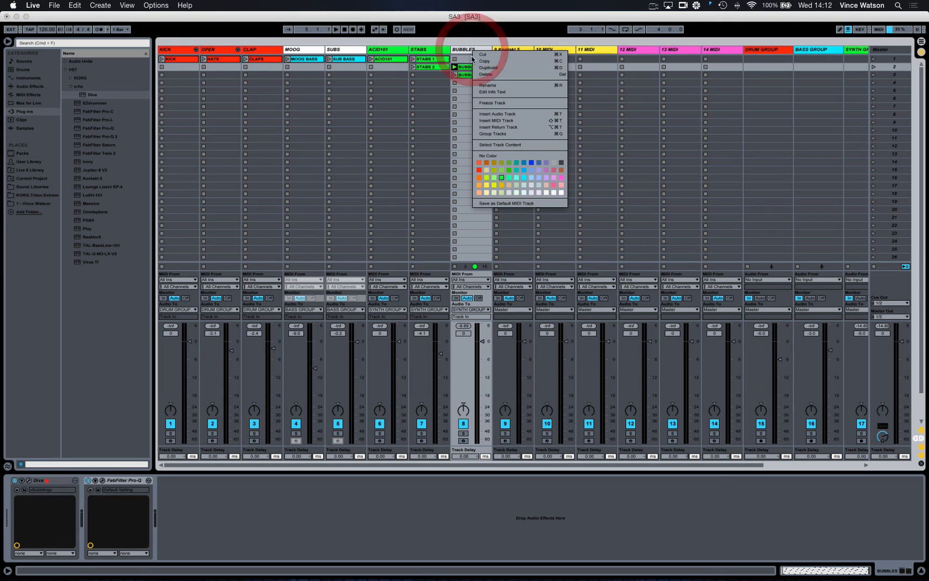
pyautogui.click(475, 102)
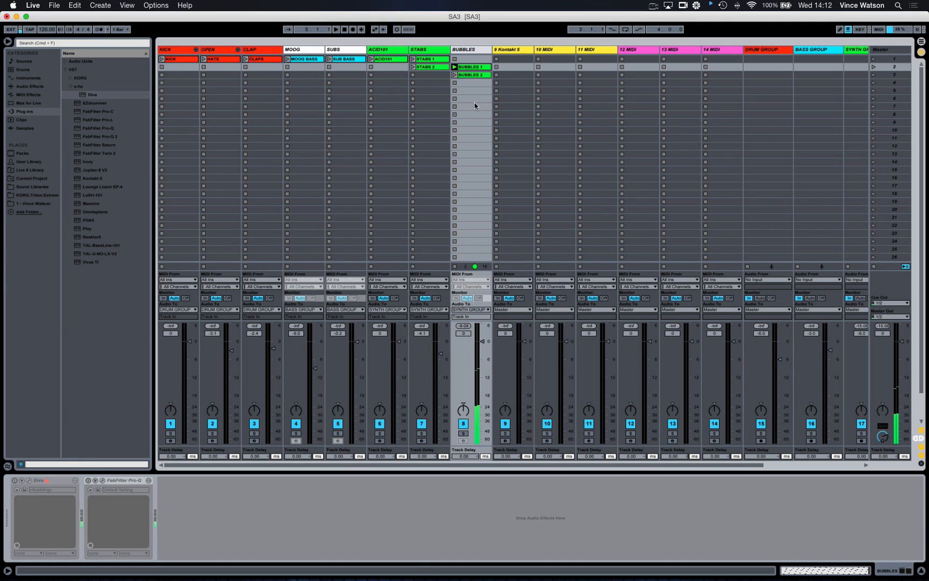
pyautogui.click(470, 68)
pyautogui.click(468, 75)
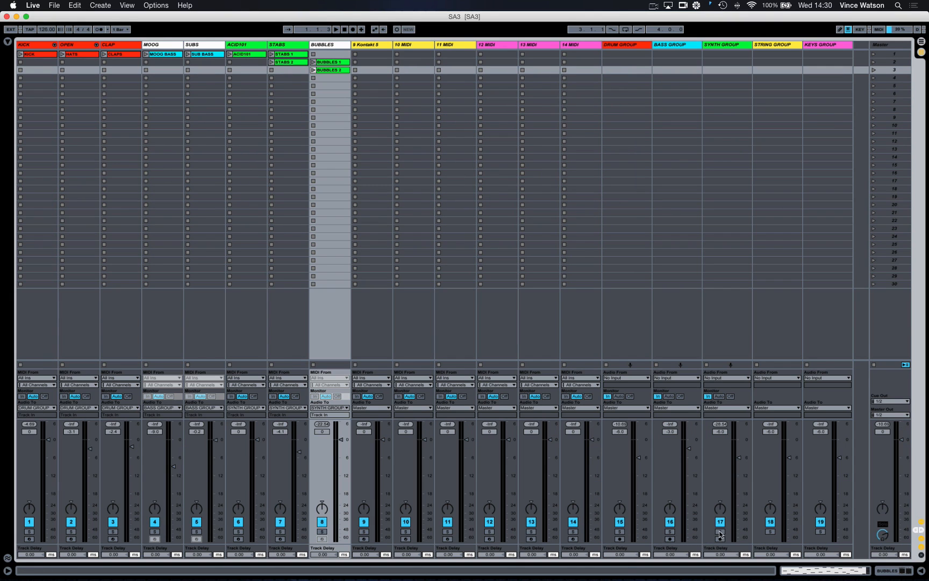
# Solo the SYNTH GROUP track and play the ACID101 and STABS 1 clips together.
pyautogui.click(720, 532)
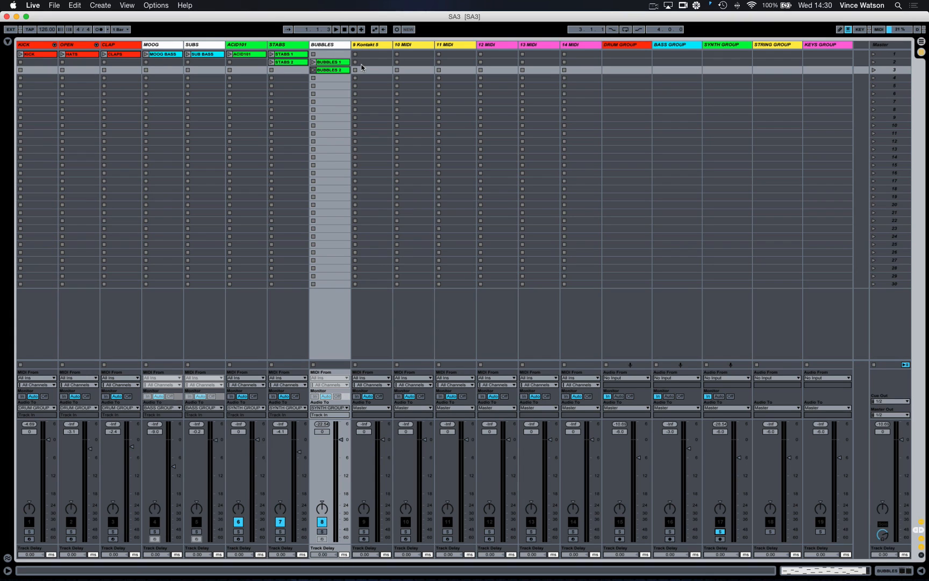
pyautogui.click(230, 54)
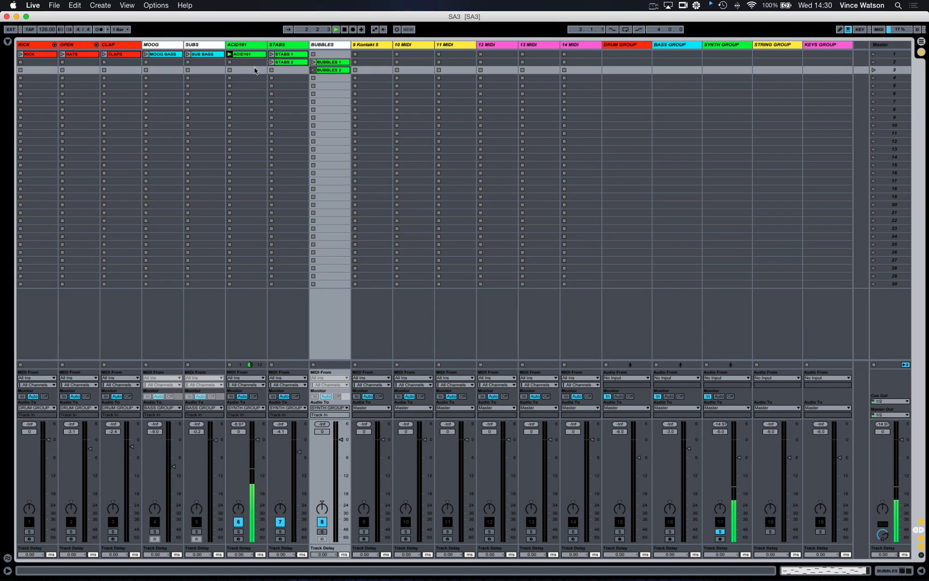
pyautogui.click(271, 55)
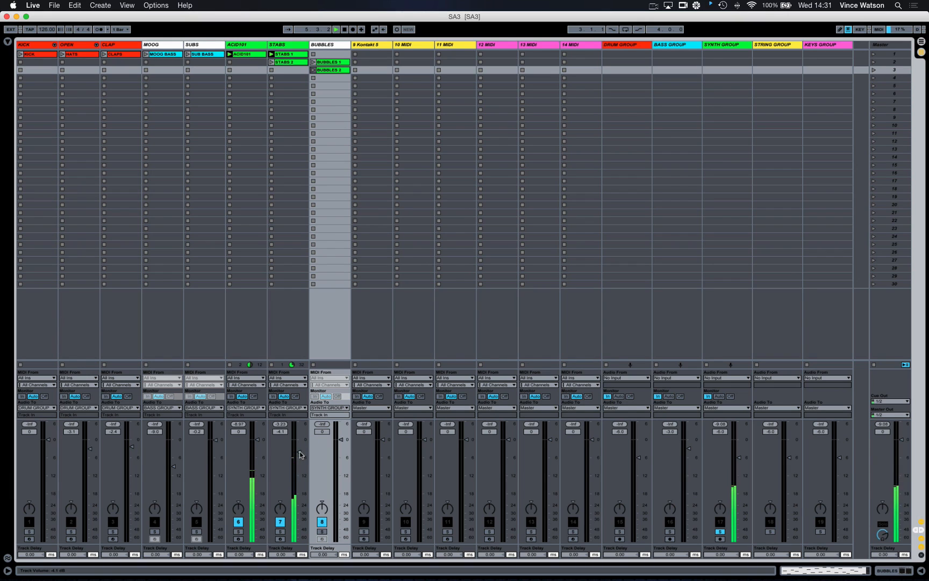
# Set the STABS track's volume to -5 dB and launch the BUBBLES 1 clip alongside the playing synth clips.
pyautogui.click(281, 431)
pyautogui.write('-5')
pyautogui.press('Return')
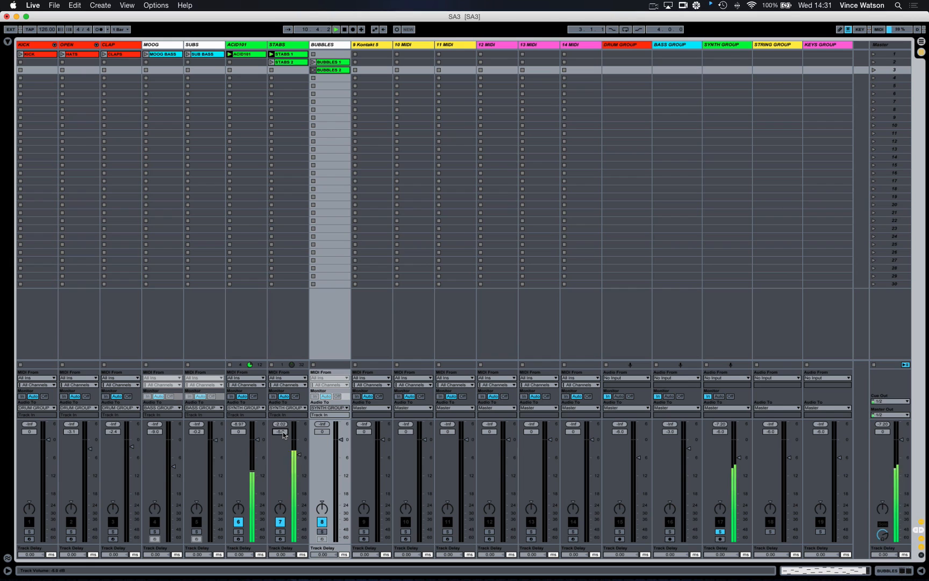
pyautogui.click(313, 62)
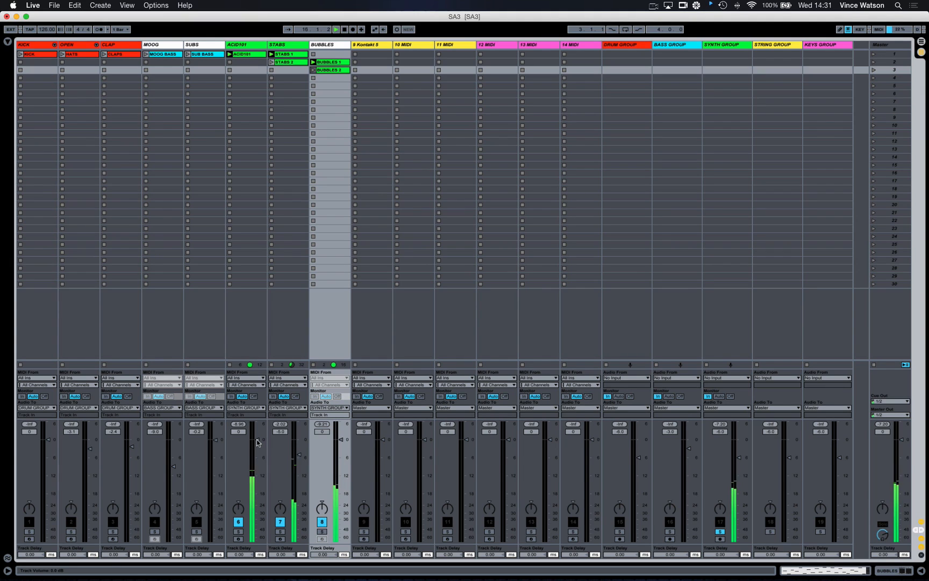
# Try the ACID101 track at 0 dB and slightly lower, auditioning its level against the STABS and BUBBLES clips.
pyautogui.moveTo(258, 440); pyautogui.dragTo(258, 441)
pyautogui.click(239, 432)
pyautogui.write('0')
pyautogui.press('Return')
pyautogui.press('space')
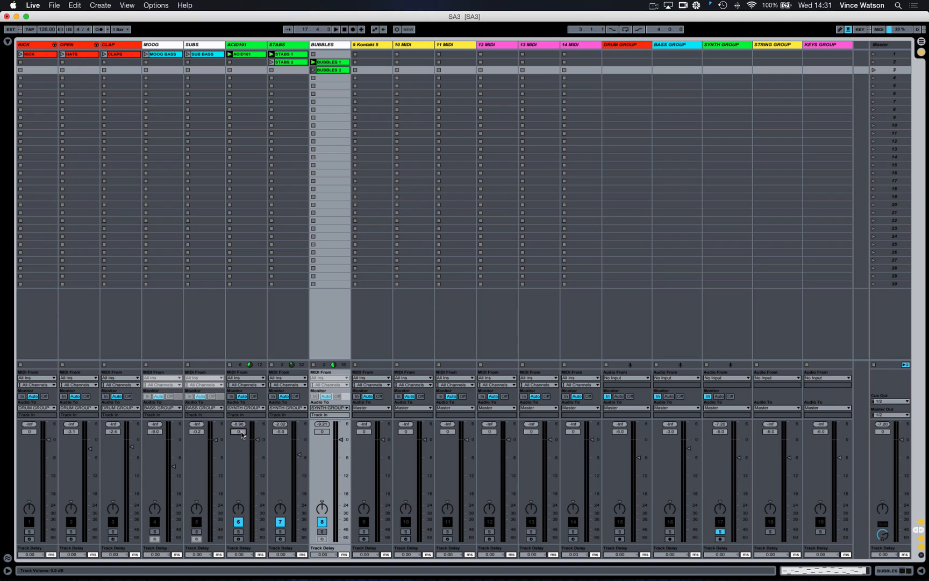
pyautogui.scroll(-3, 241, 435)
pyautogui.press('space')
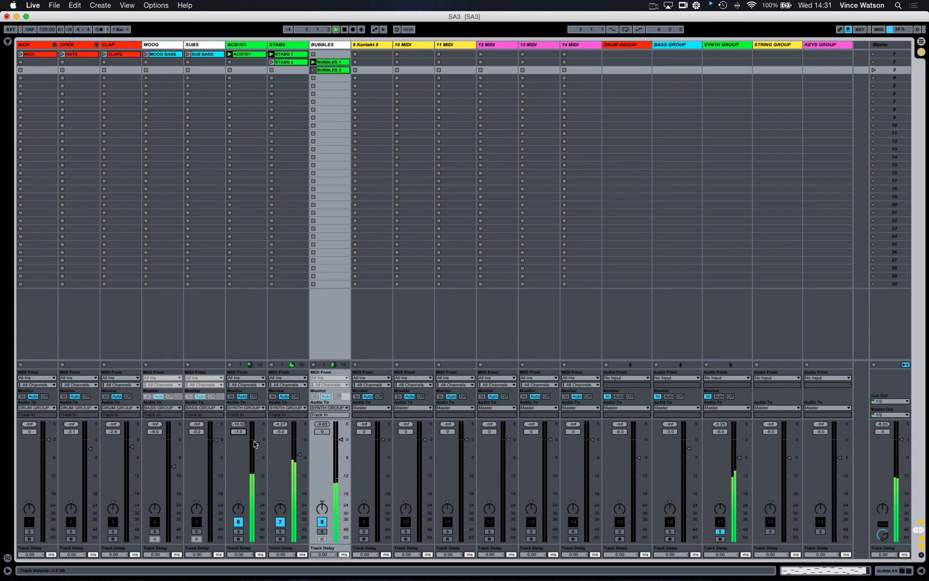
pyautogui.press('space')
# Set the ACID101 track's volume to -3 dB.
pyautogui.click(241, 433)
pyautogui.write('-3')
pyautogui.press('Return')
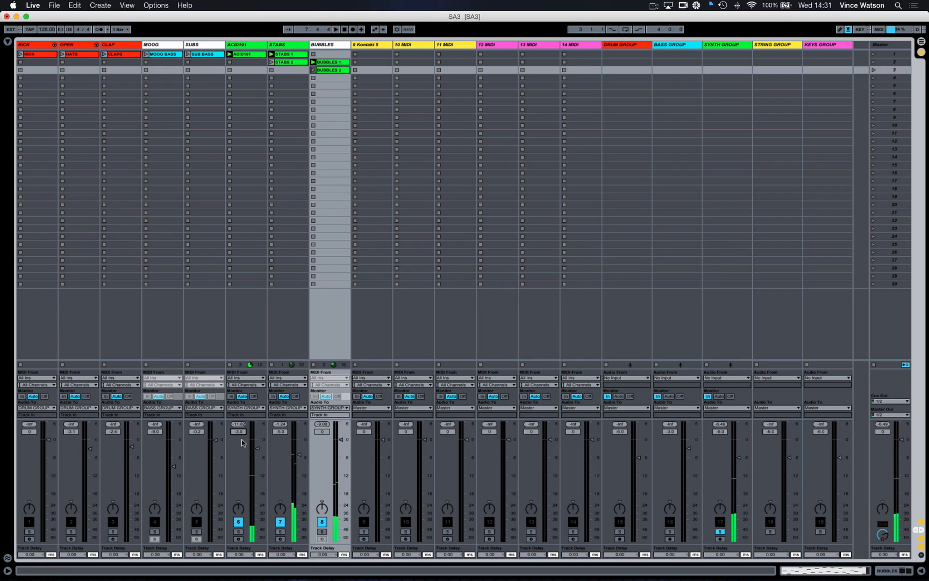
# Set the BUBBLES track's volume to -1 dB and play the synth clips together to check the balance.
pyautogui.click(323, 432)
pyautogui.write('-1')
pyautogui.press('Return')
pyautogui.press('space')
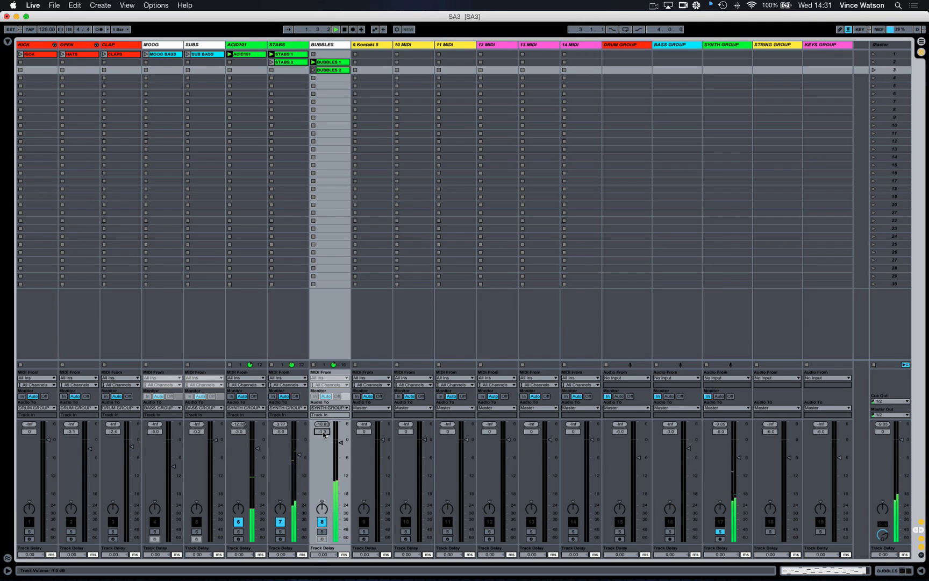
# Compare the synth mix with the STABS track muted and unmuted, stop playback and select the BASS GROUP track.
pyautogui.click(281, 522)
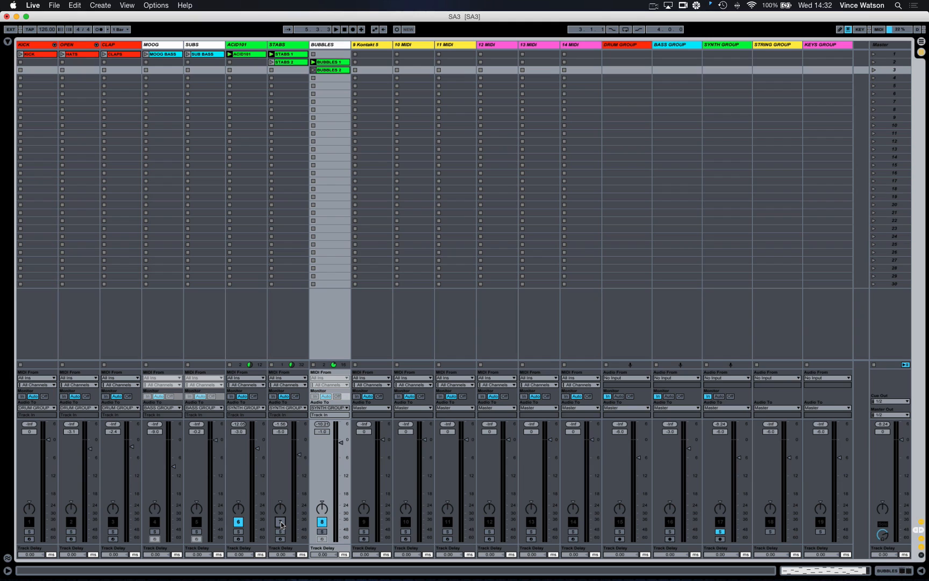
pyautogui.click(281, 522)
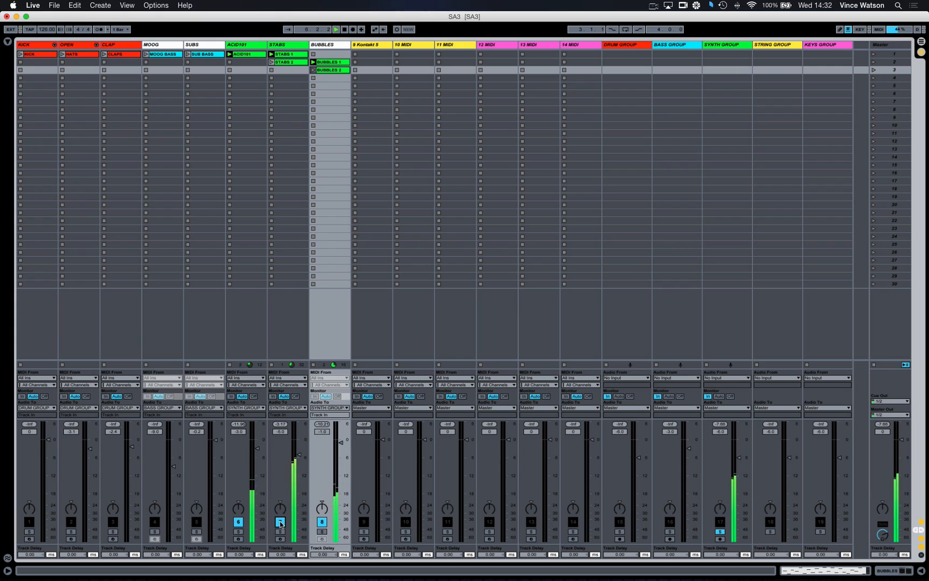
pyautogui.press('space')
pyautogui.click(670, 45)
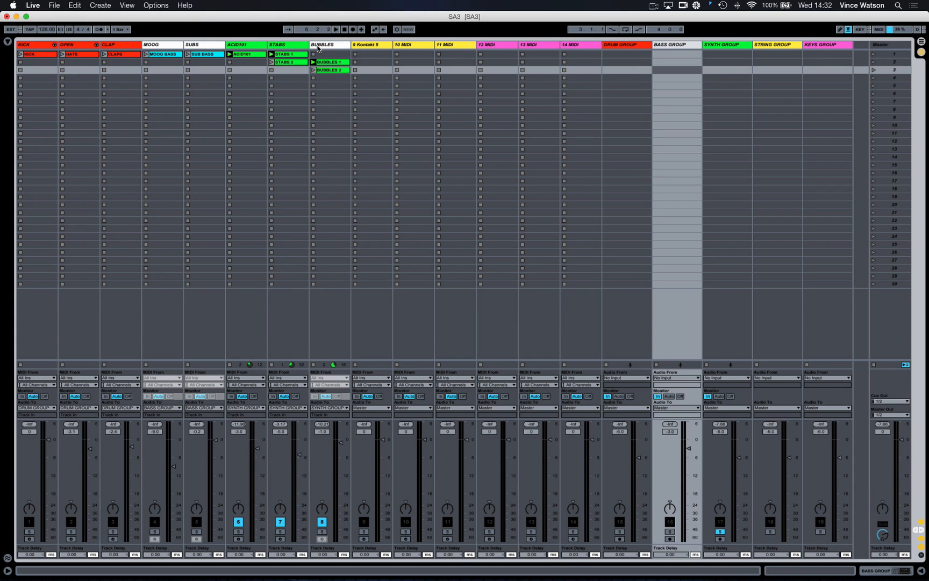